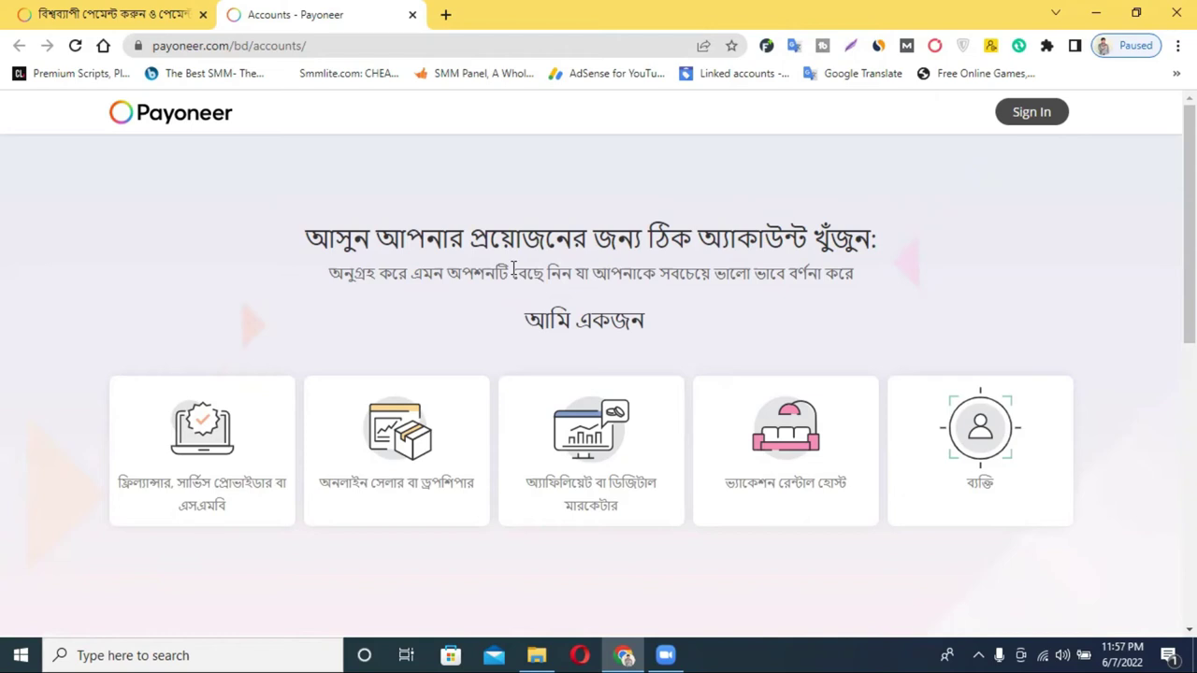
# - Choose the affiliate marketer profile with platform payments under $10,000 a month, then start registering
pyautogui.click(630, 455)
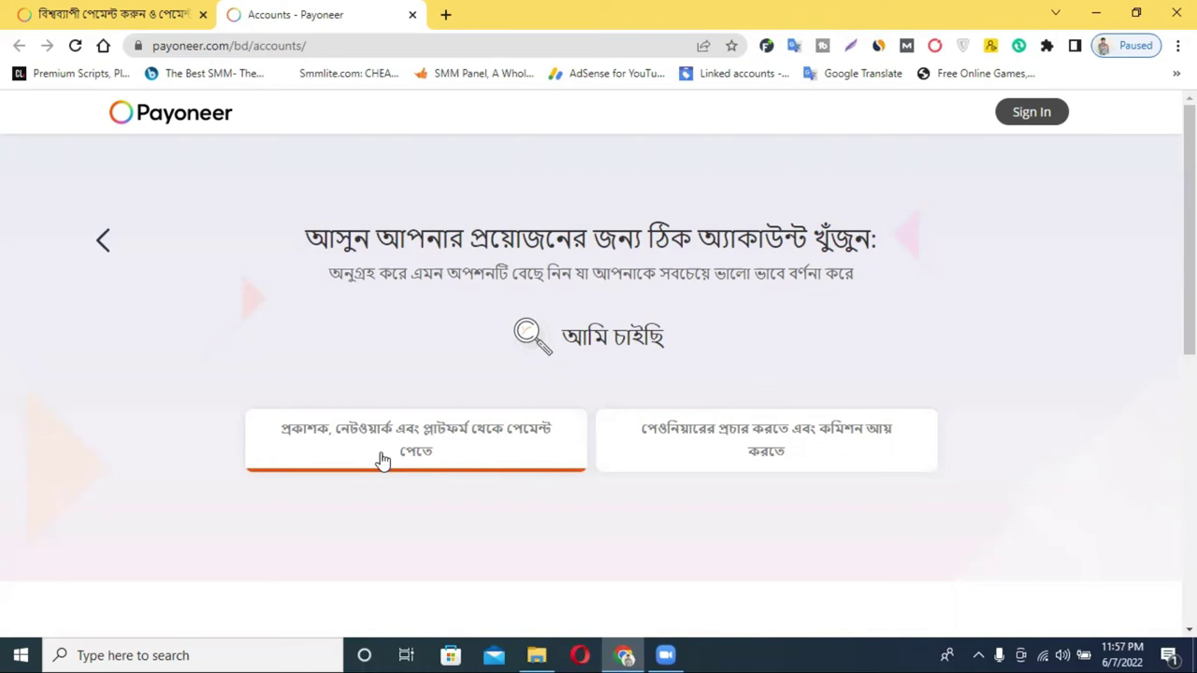
pyautogui.click(382, 460)
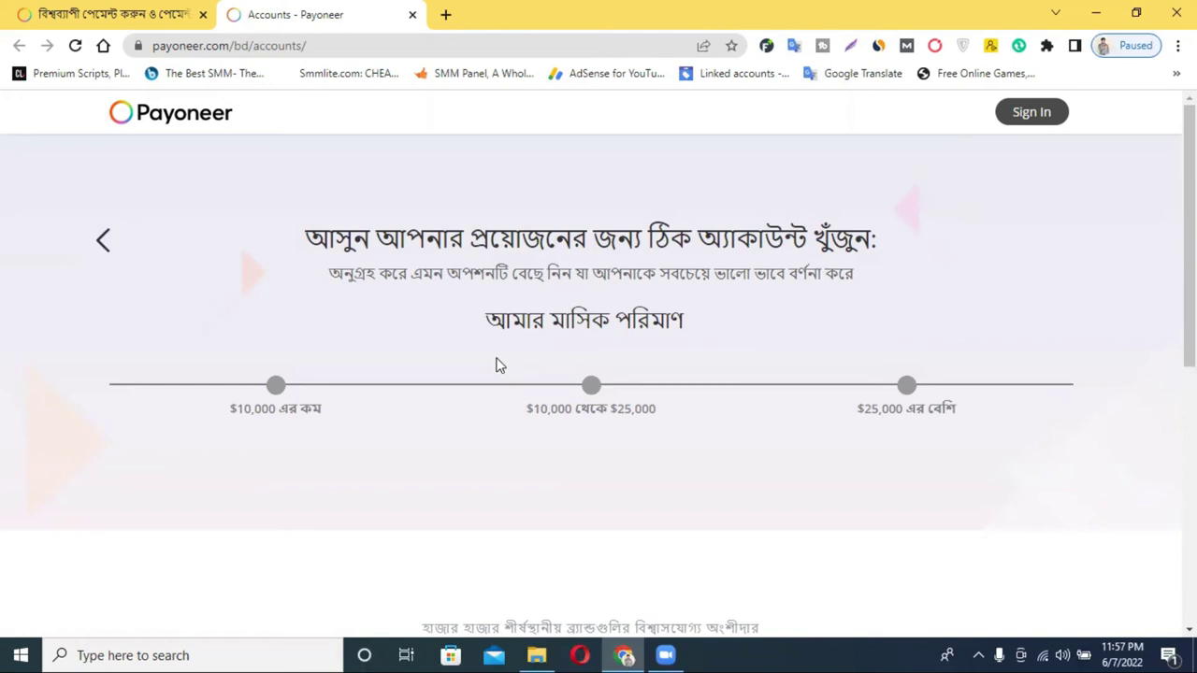
pyautogui.click(277, 386)
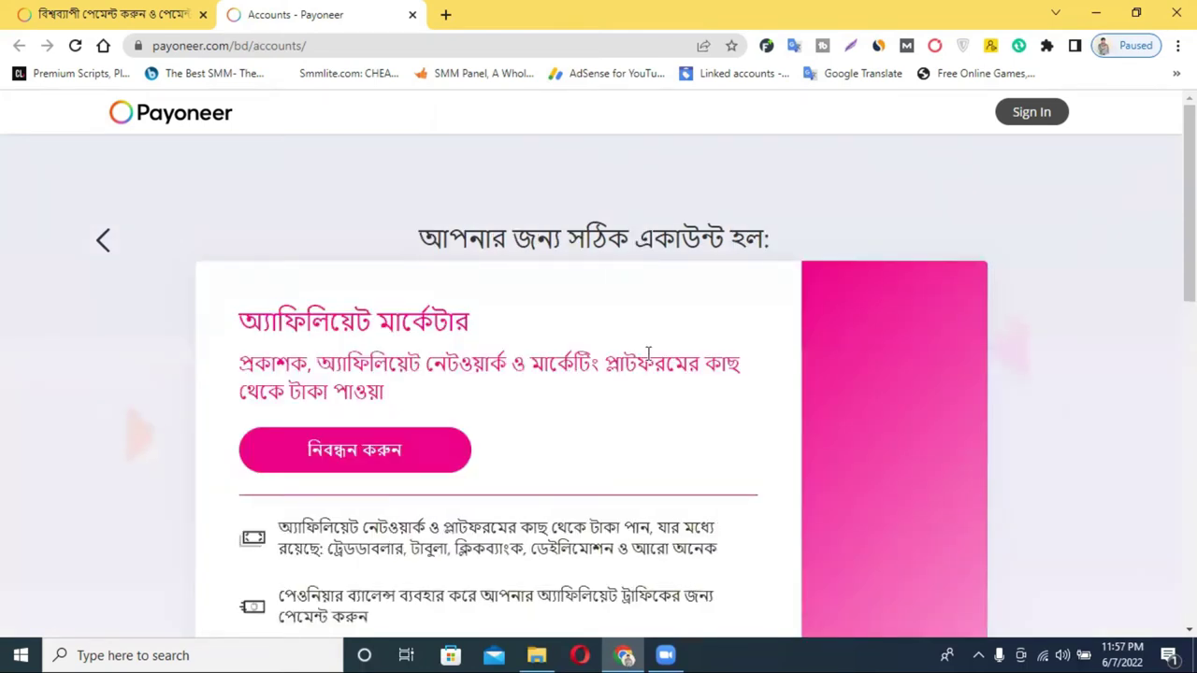
pyautogui.scroll(-2, 648, 354)
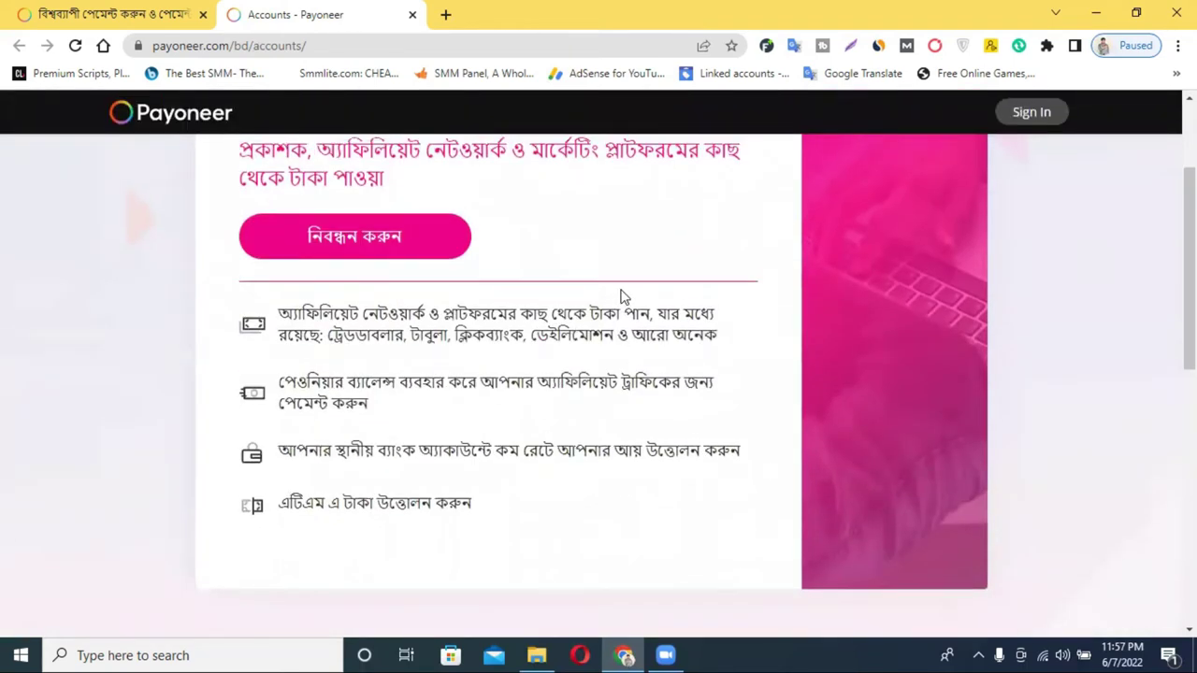
pyautogui.scroll(1, 623, 296)
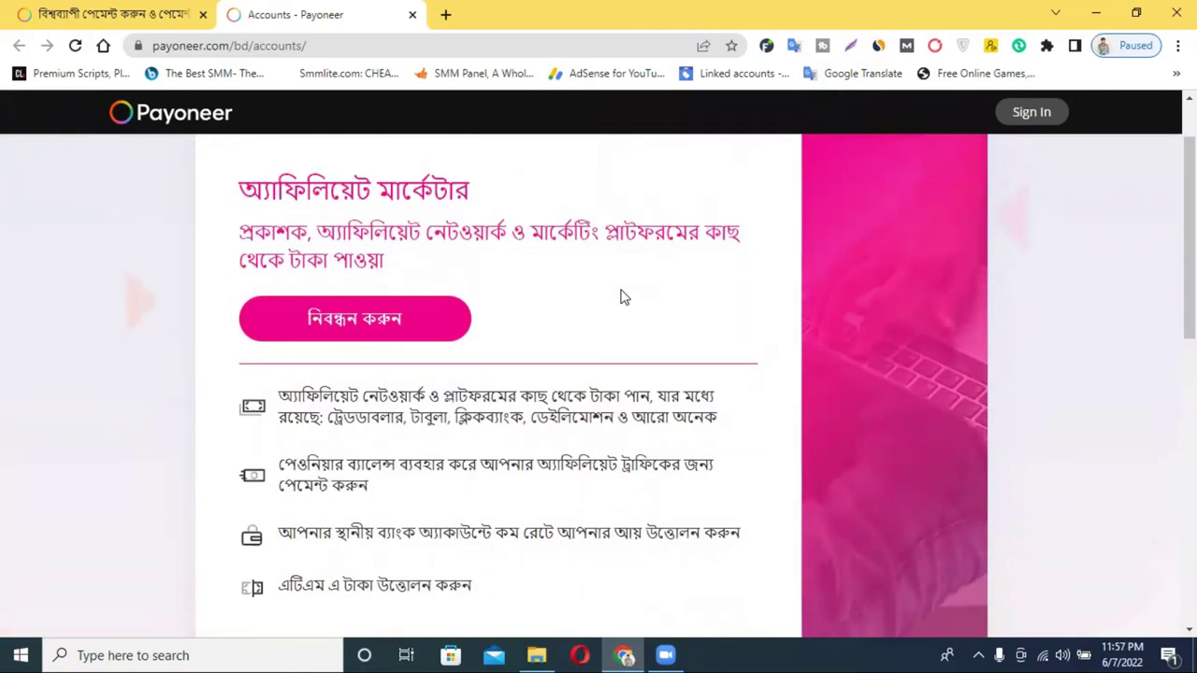
pyautogui.click(382, 332)
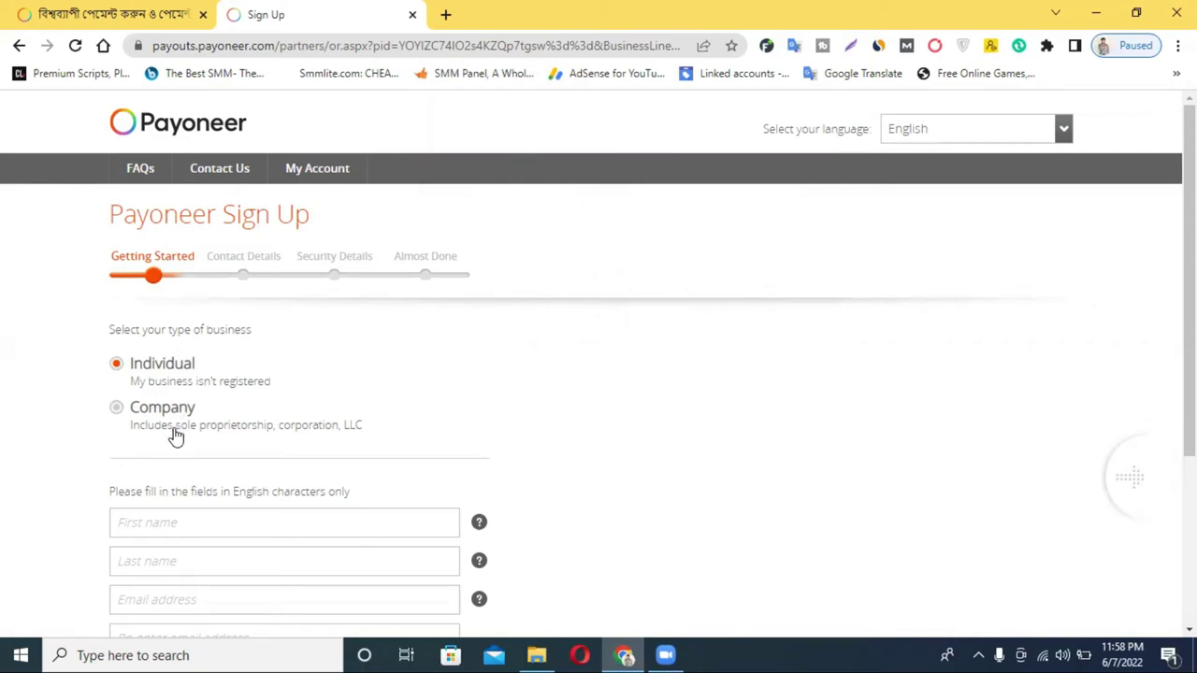
# - Enter the applicant's first name in the First name field
pyautogui.scroll(-2, 178, 412)
pyautogui.click(187, 358)
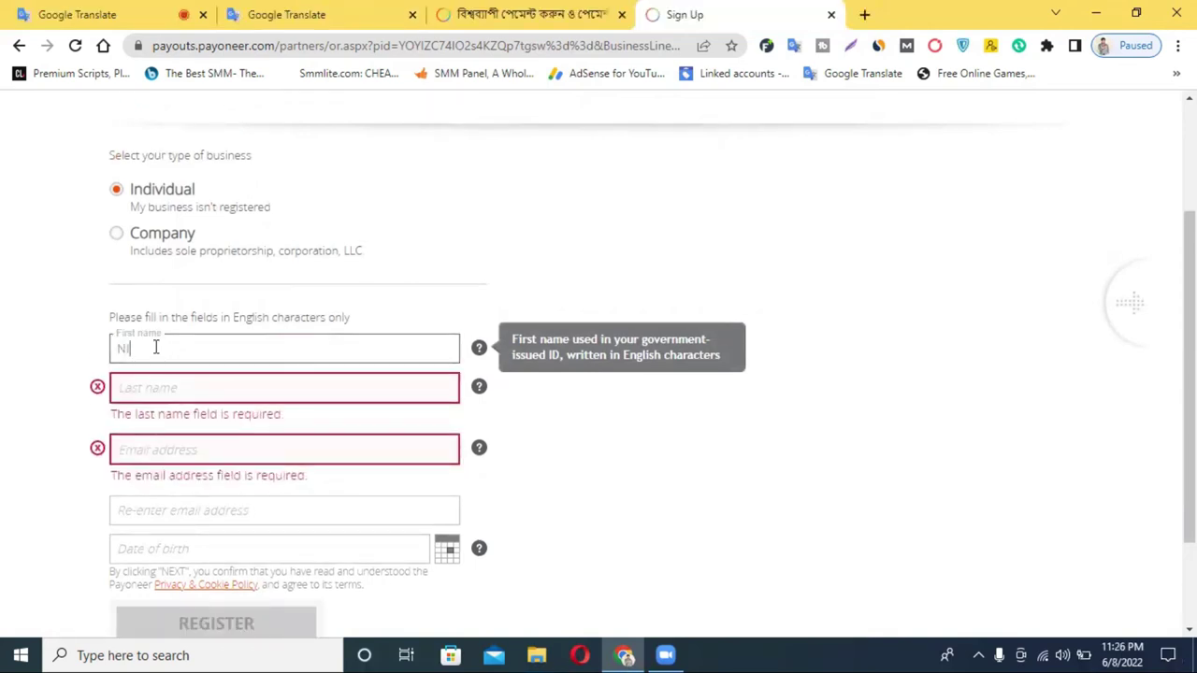
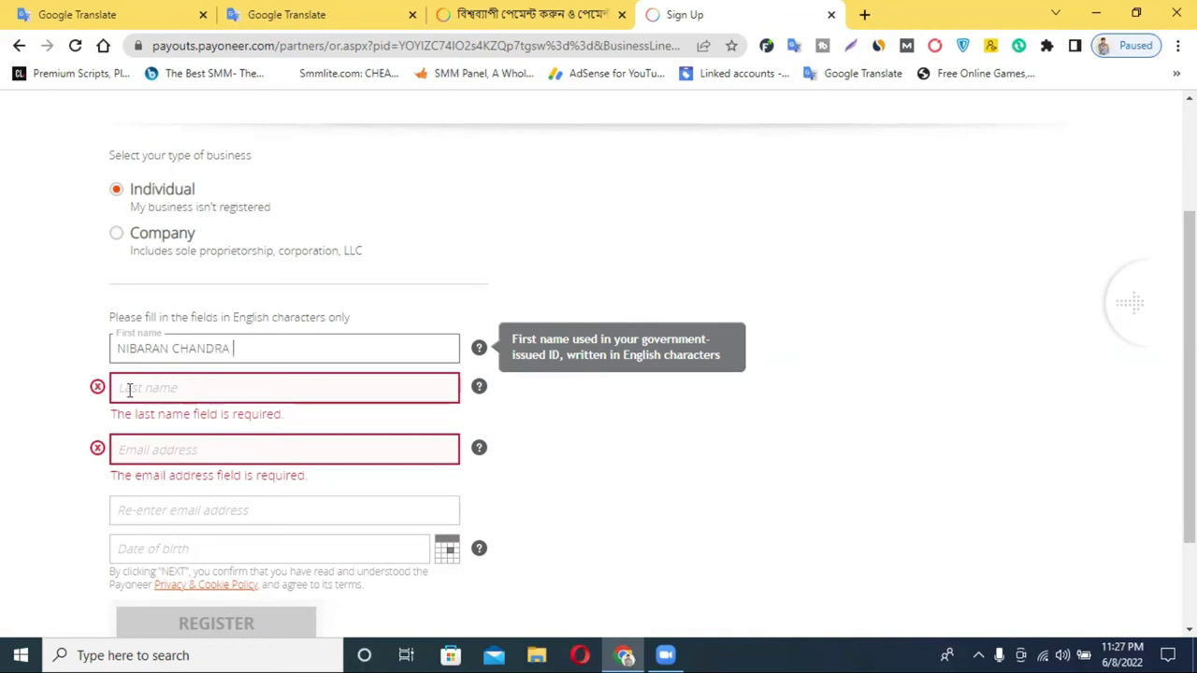
pyautogui.hotkey('ctrl', 'a')
# - Enter the applicant's last name in the Last name field
pyautogui.click(147, 391)
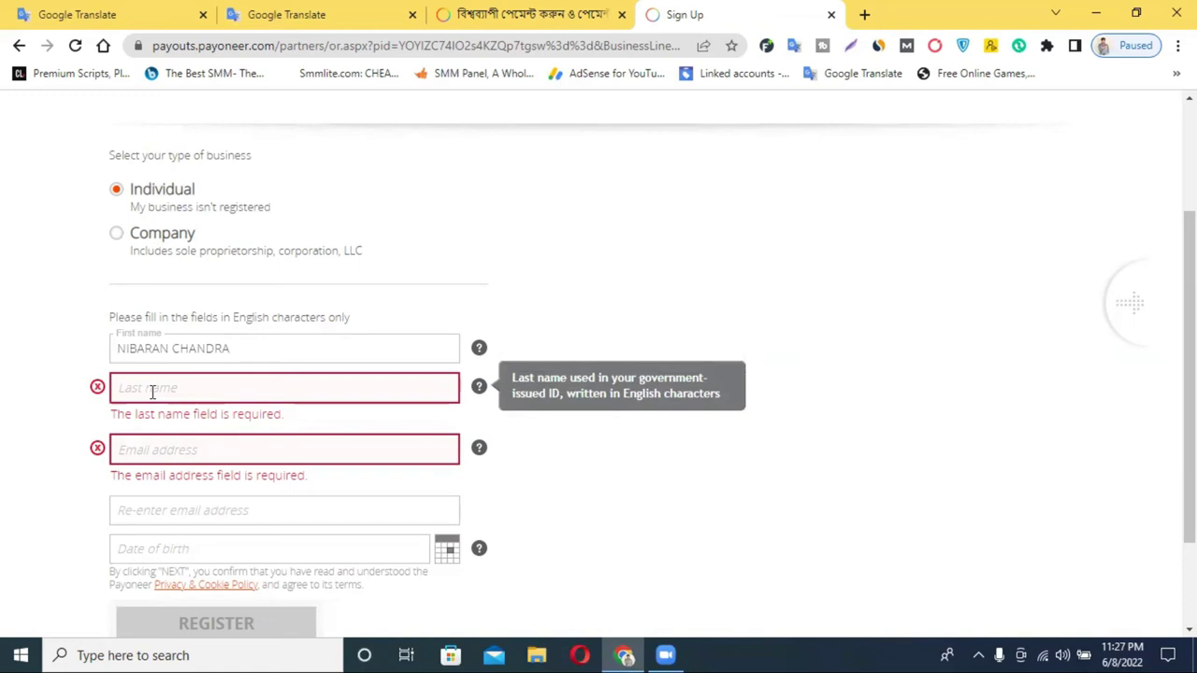
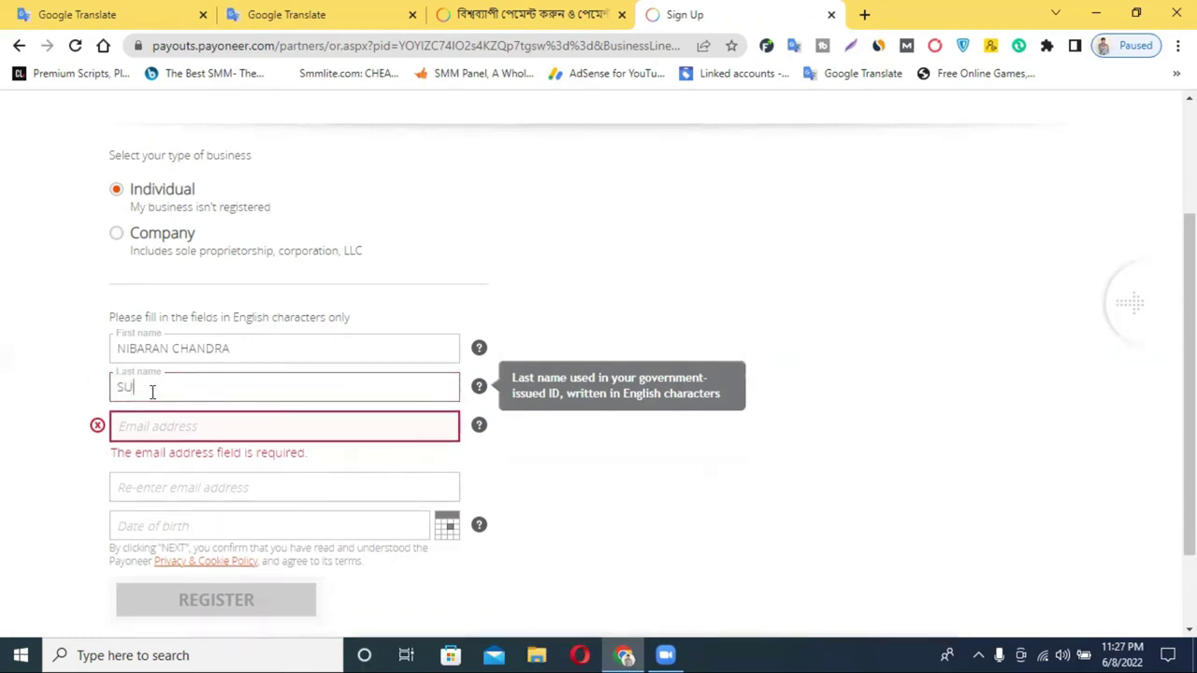
pyautogui.click(903, 321)
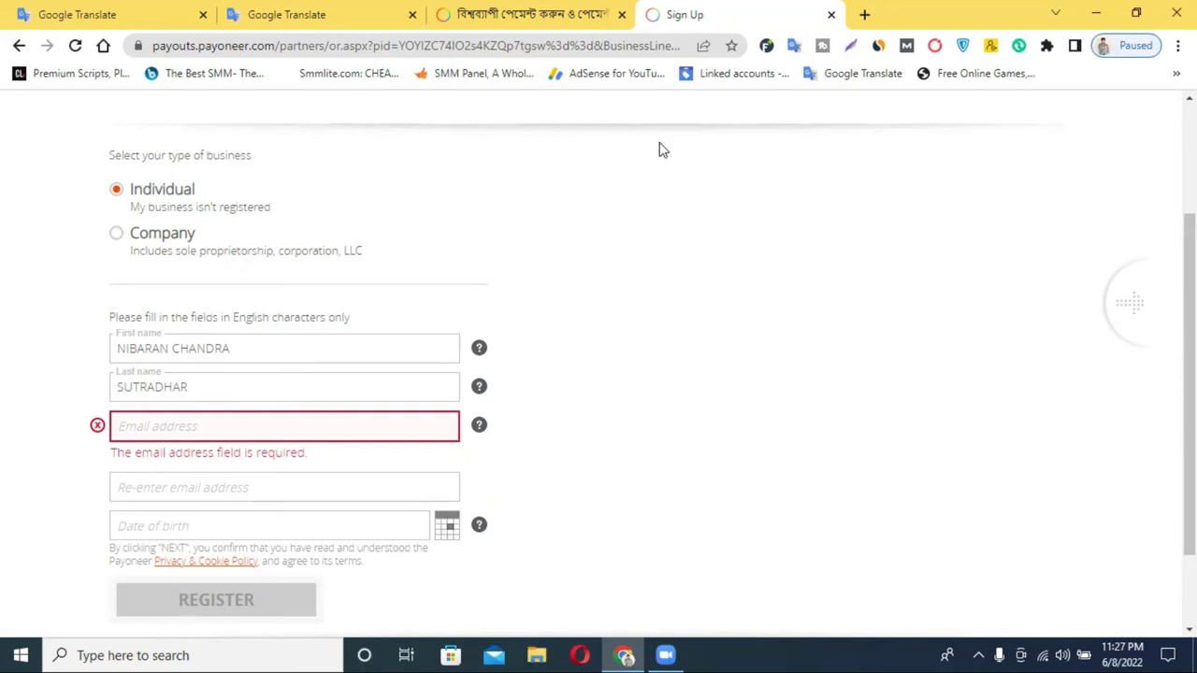
pyautogui.click(239, 426)
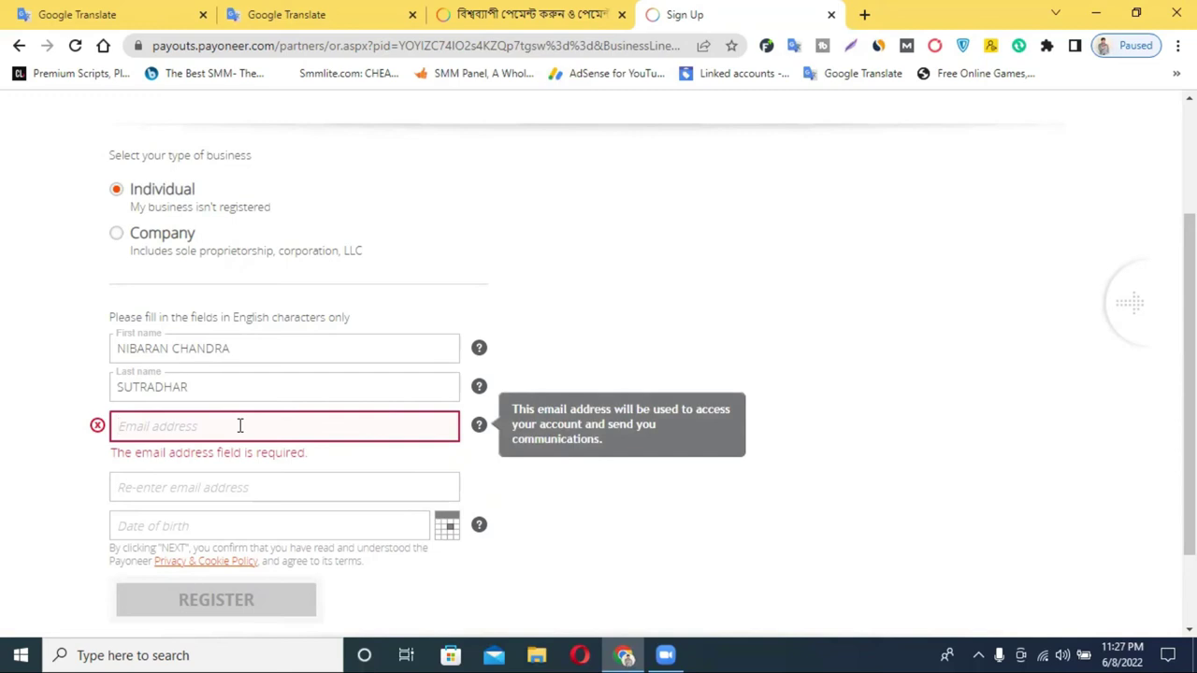
# - Type the applicant's Gmail address into the Email address field, fixing typos
pyautogui.write('SA')
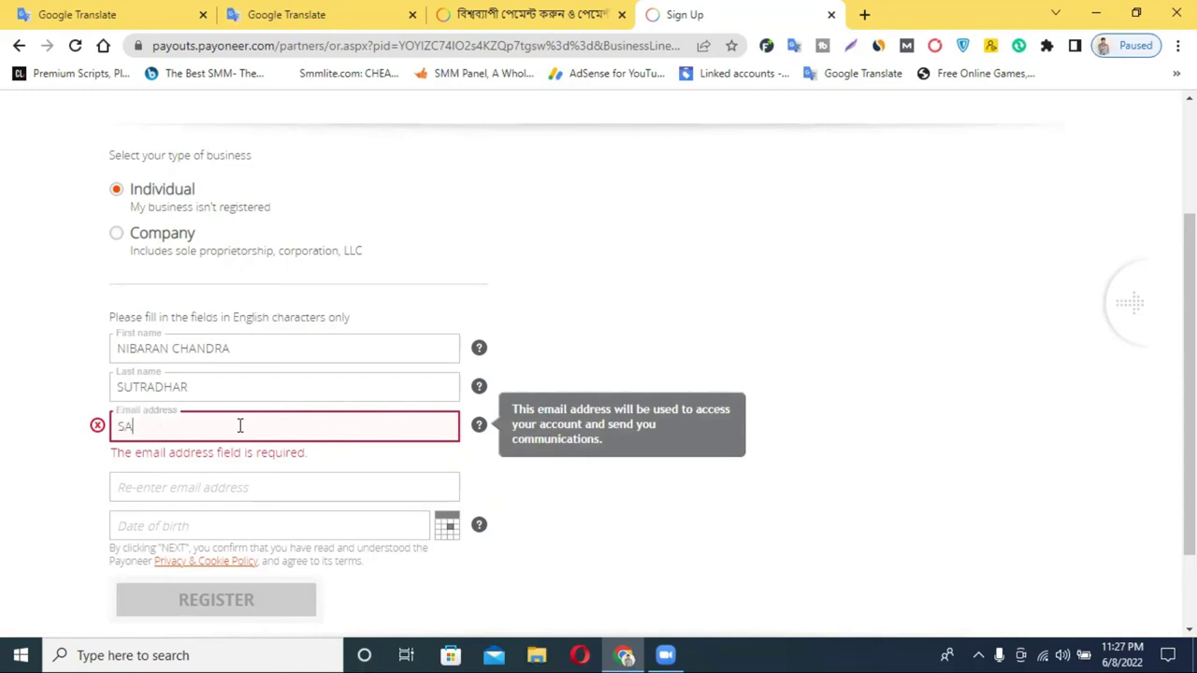
pyautogui.press('BackSpace')
pyautogui.press('BackSpace')
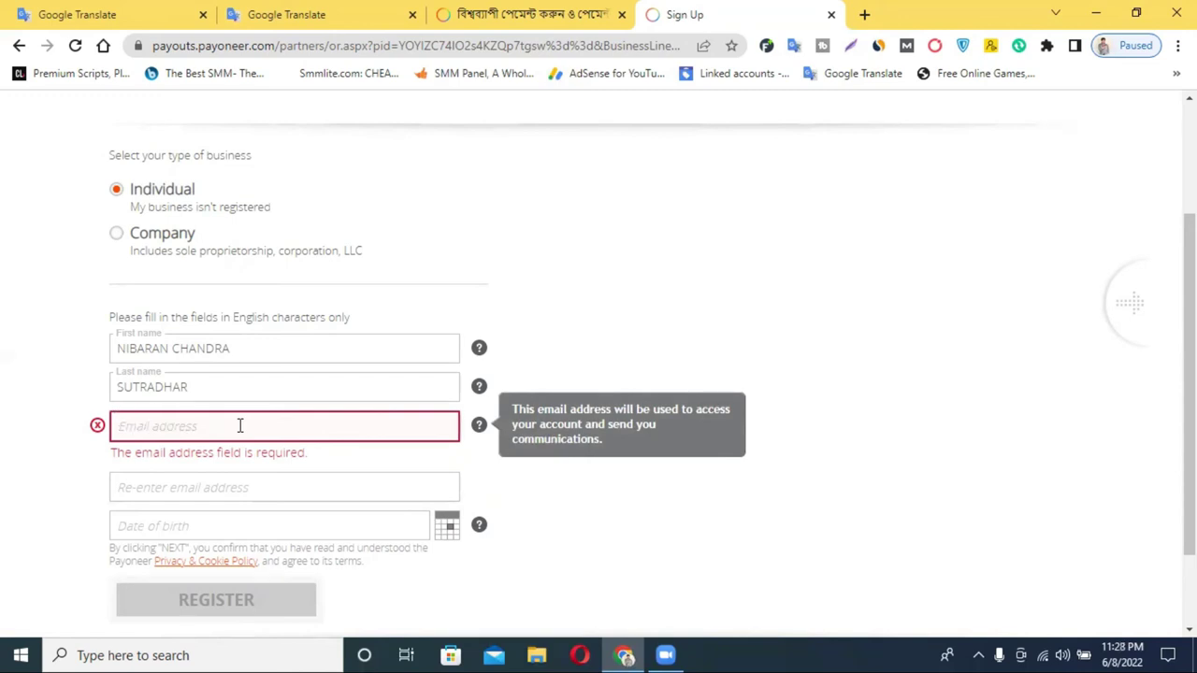
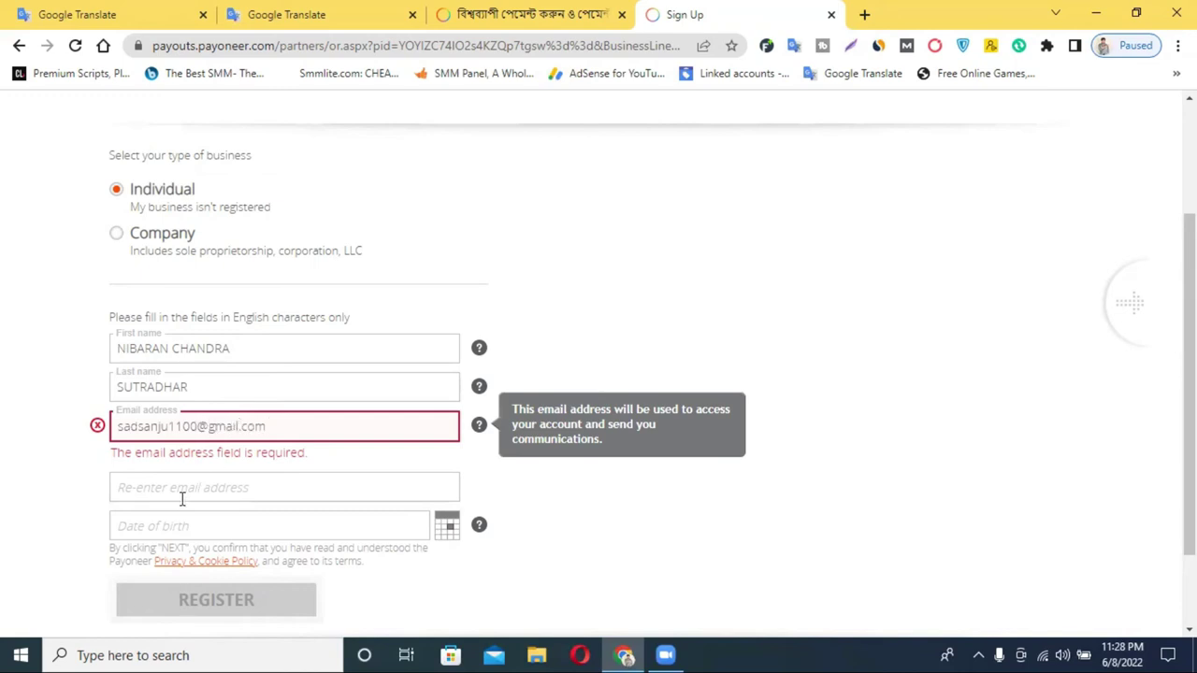
# - Copy the email address and paste it into Re-enter email address
pyautogui.click(178, 495)
pyautogui.tripleClick(188, 417)
pyautogui.hotkey('ctrl', 'c')
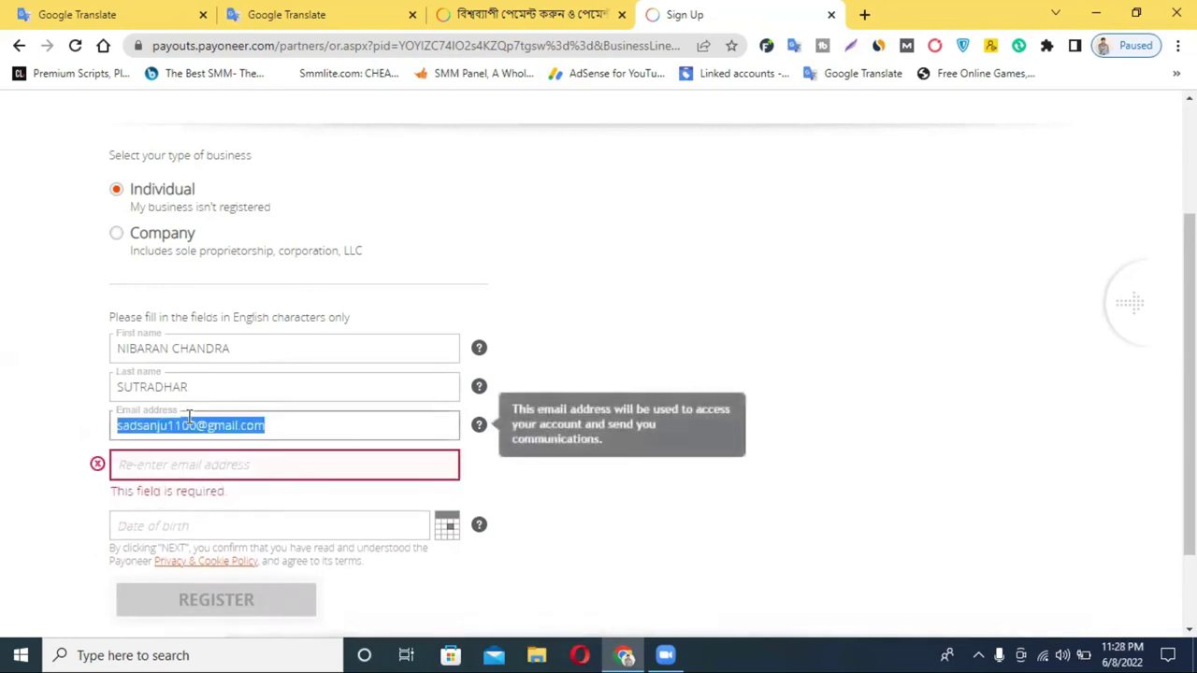
pyautogui.click(172, 461)
pyautogui.hotkey('ctrl', 'v')
pyautogui.click(161, 525)
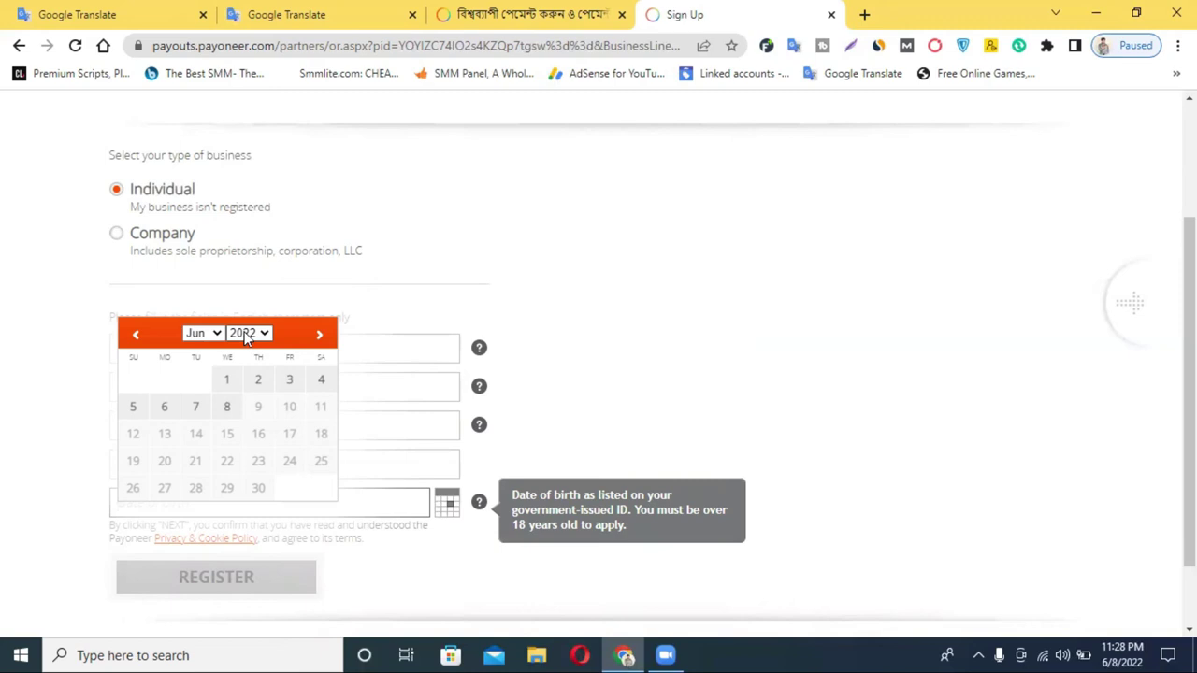
pyautogui.click(247, 335)
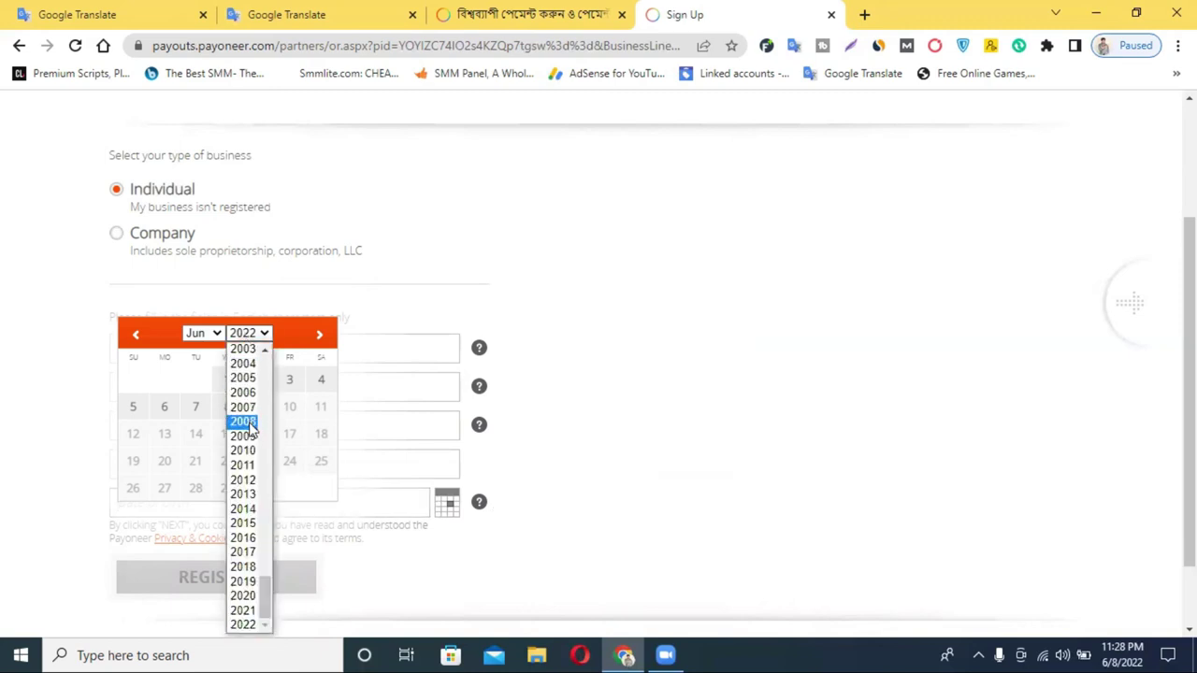
pyautogui.scroll(6, 250, 426)
pyautogui.scroll(4, 251, 427)
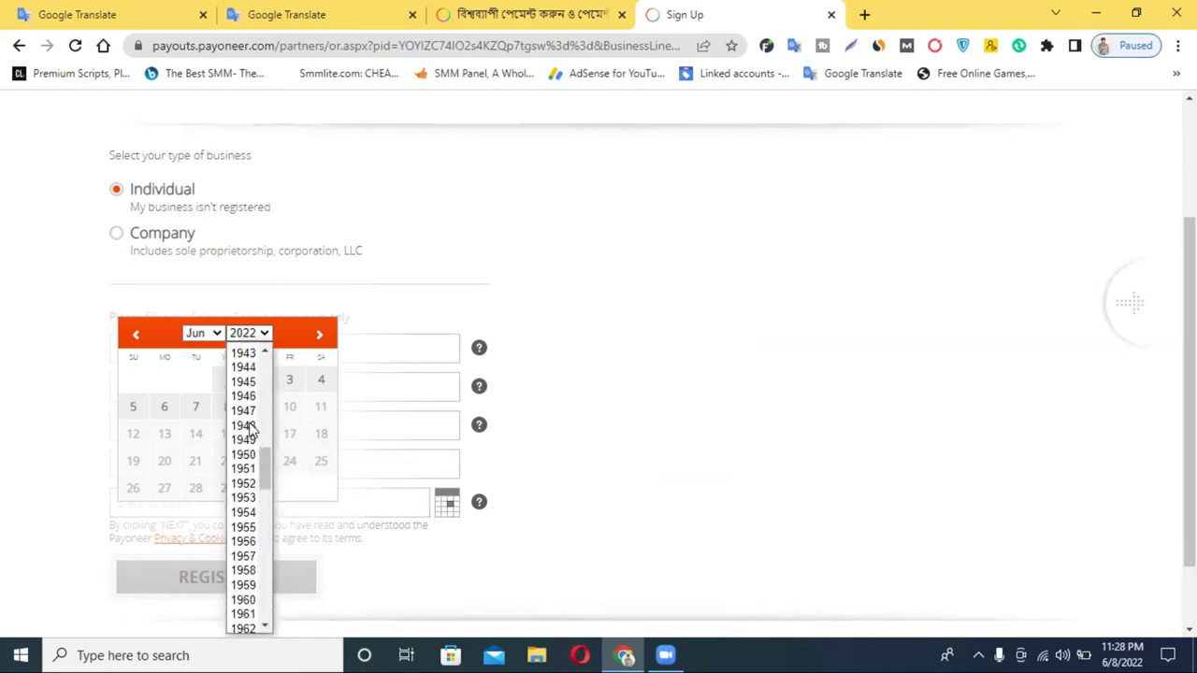
pyautogui.click(243, 625)
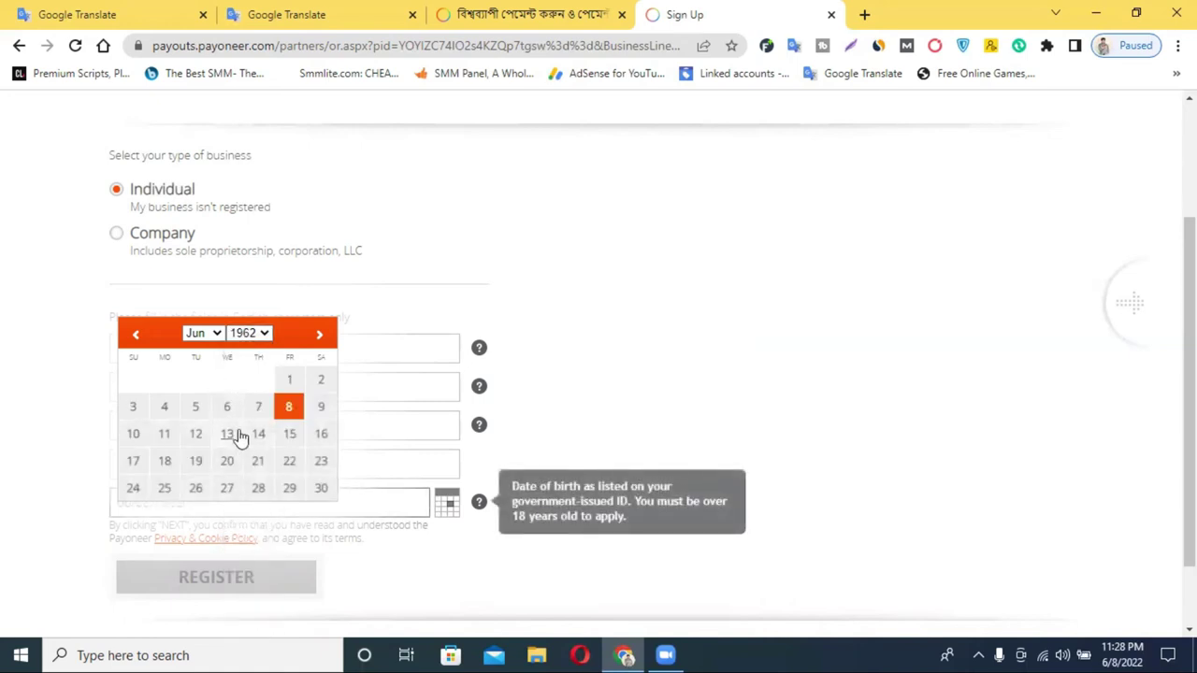
pyautogui.click(195, 438)
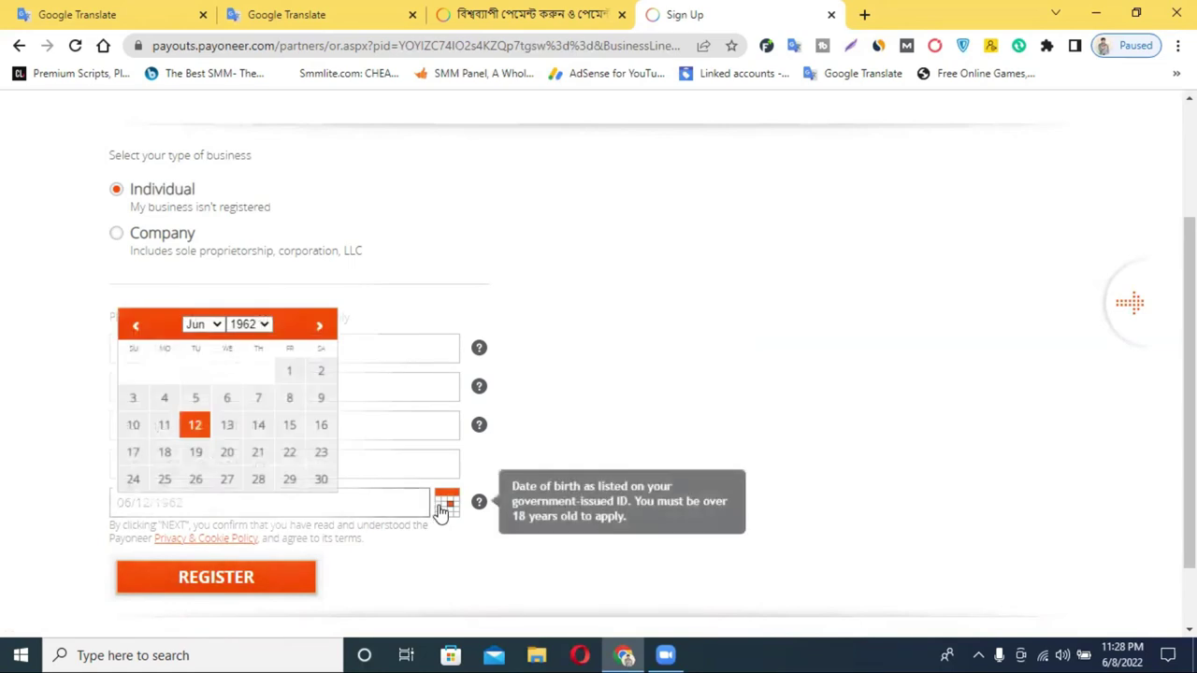
pyautogui.click(652, 335)
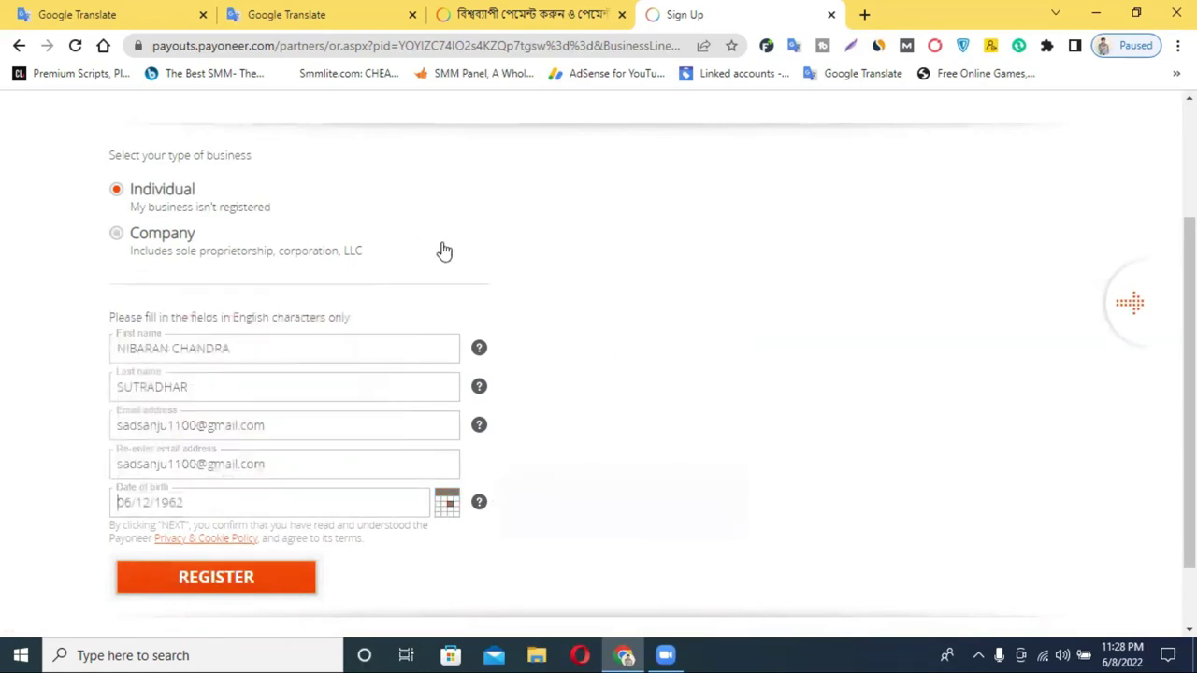
pyautogui.scroll(1, 444, 251)
# - Submit the Getting Started details with REGISTER, then return to the previous sign-up step
pyautogui.scroll(-2, 417, 238)
pyautogui.scroll(2, 417, 238)
pyautogui.scroll(-1, 409, 243)
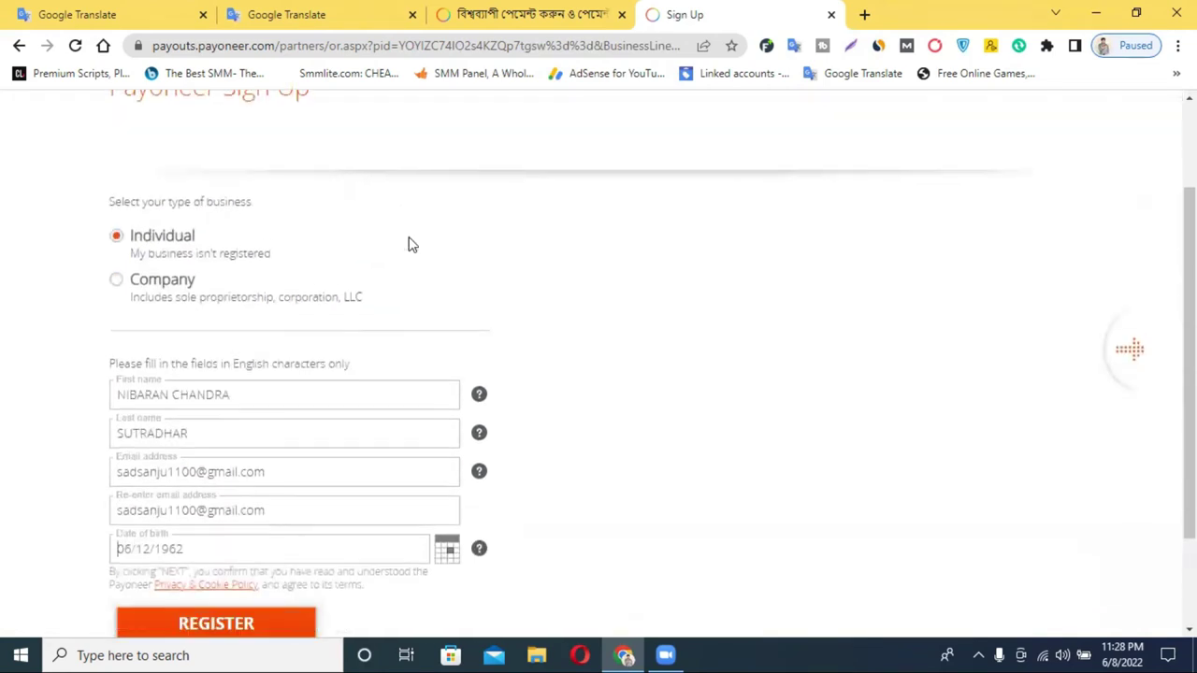
pyautogui.scroll(-1, 411, 245)
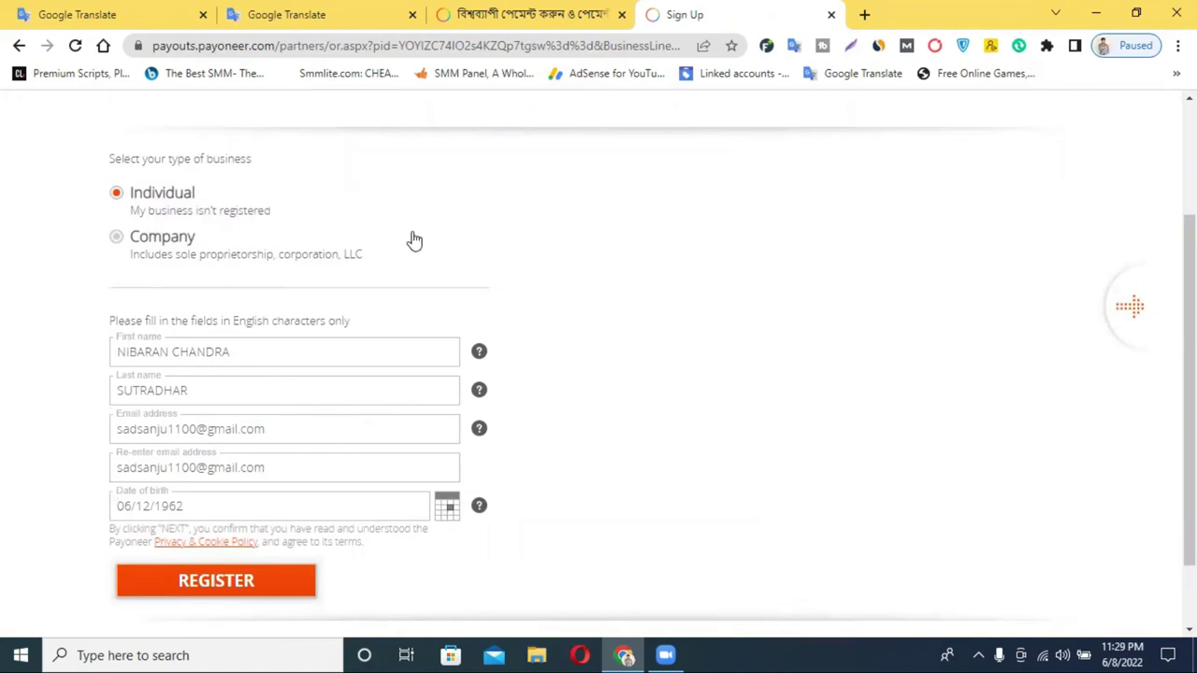
pyautogui.scroll(2, 150, 242)
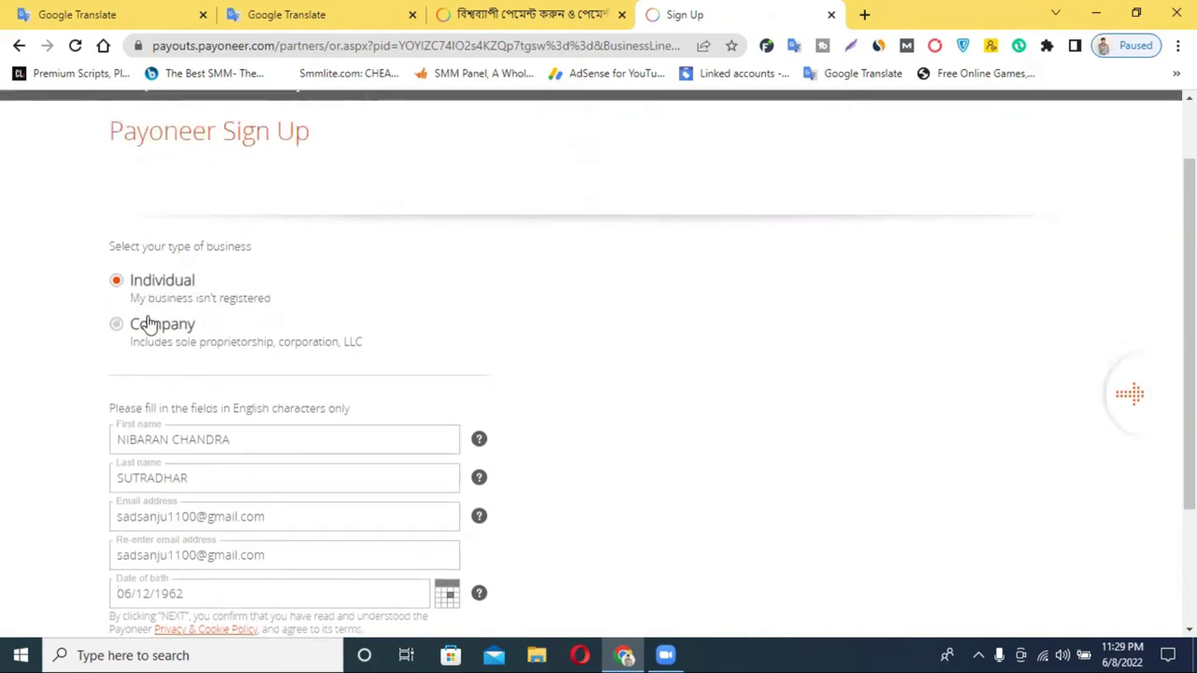
pyautogui.scroll(-1, 355, 282)
pyautogui.scroll(-2, 355, 283)
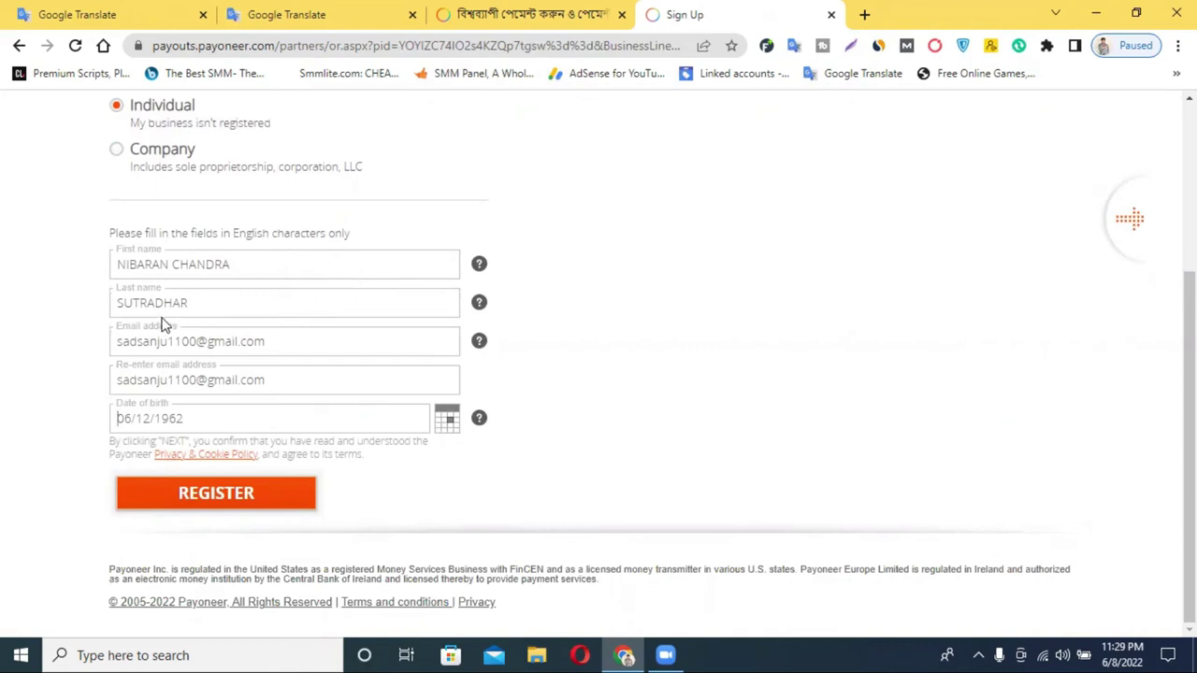
pyautogui.click(251, 498)
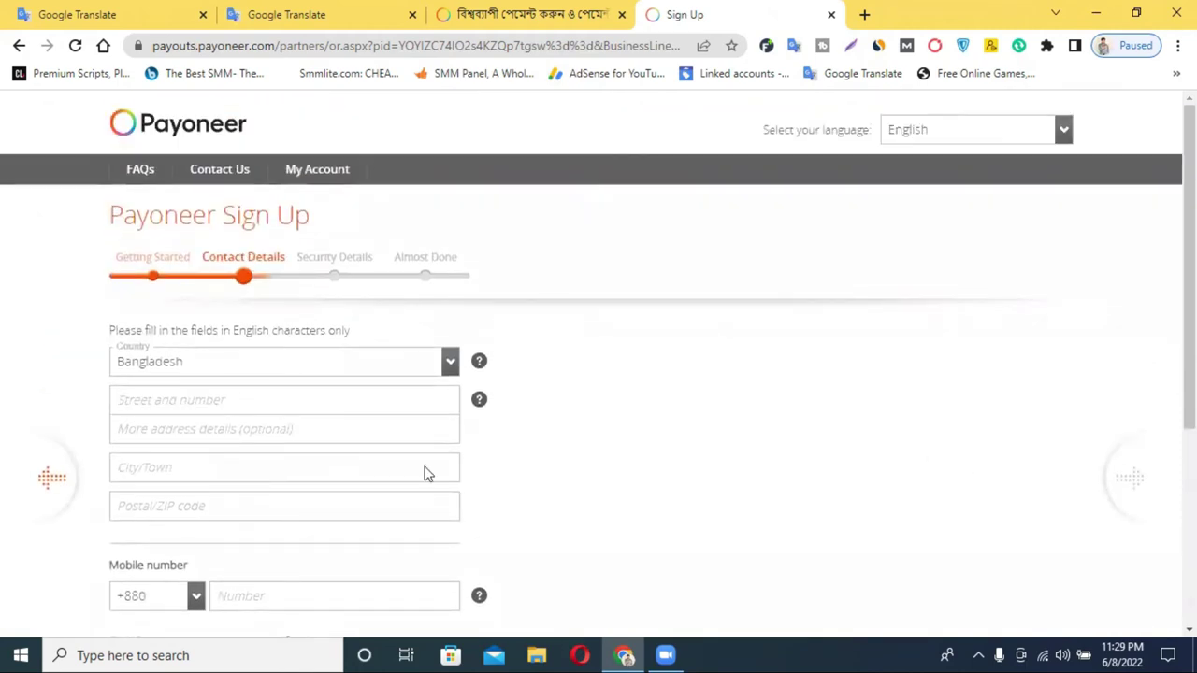
pyautogui.click(33, 485)
# - Remove the extra letter from the email, make the confirmation match, and resubmit with REGISTER
pyautogui.scroll(-2, 408, 450)
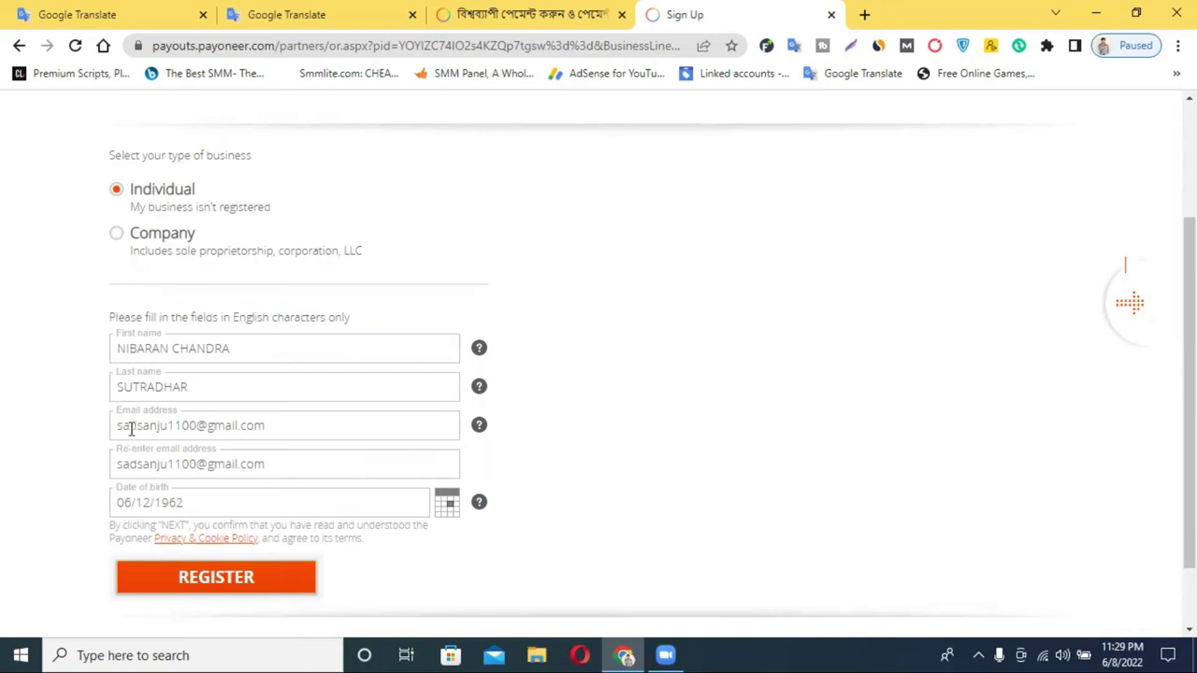
pyautogui.click(131, 429)
pyautogui.press('BackSpace')
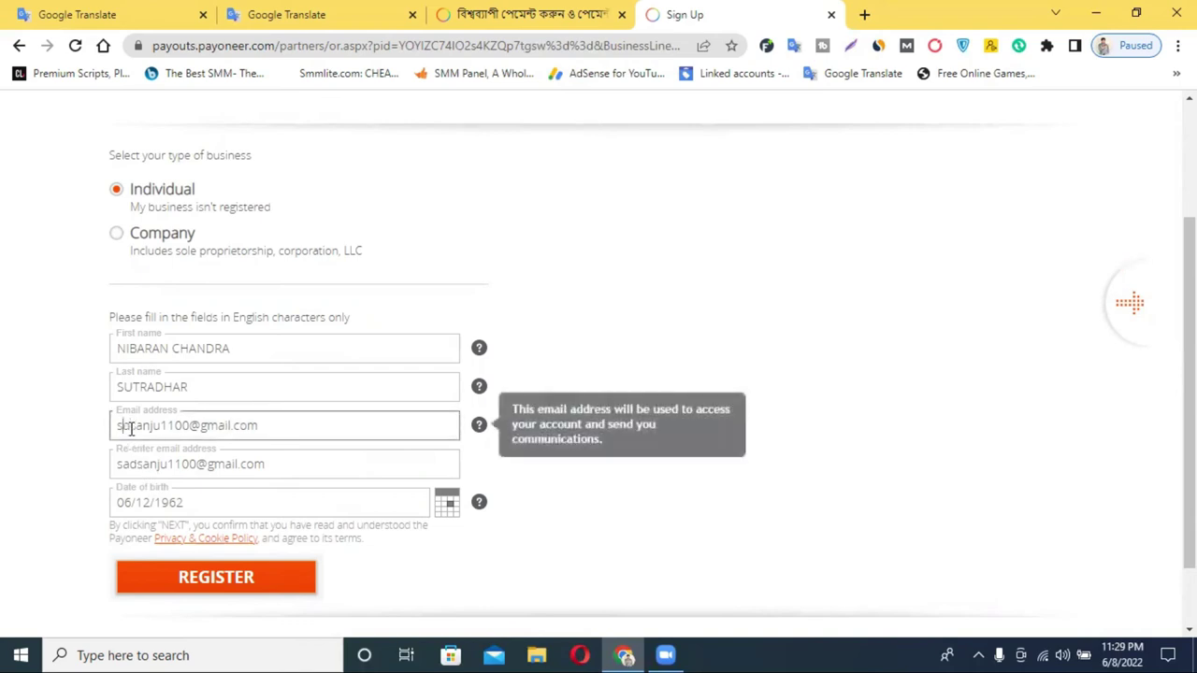
pyautogui.click(132, 464)
pyautogui.press('BackSpace')
pyautogui.write('d')
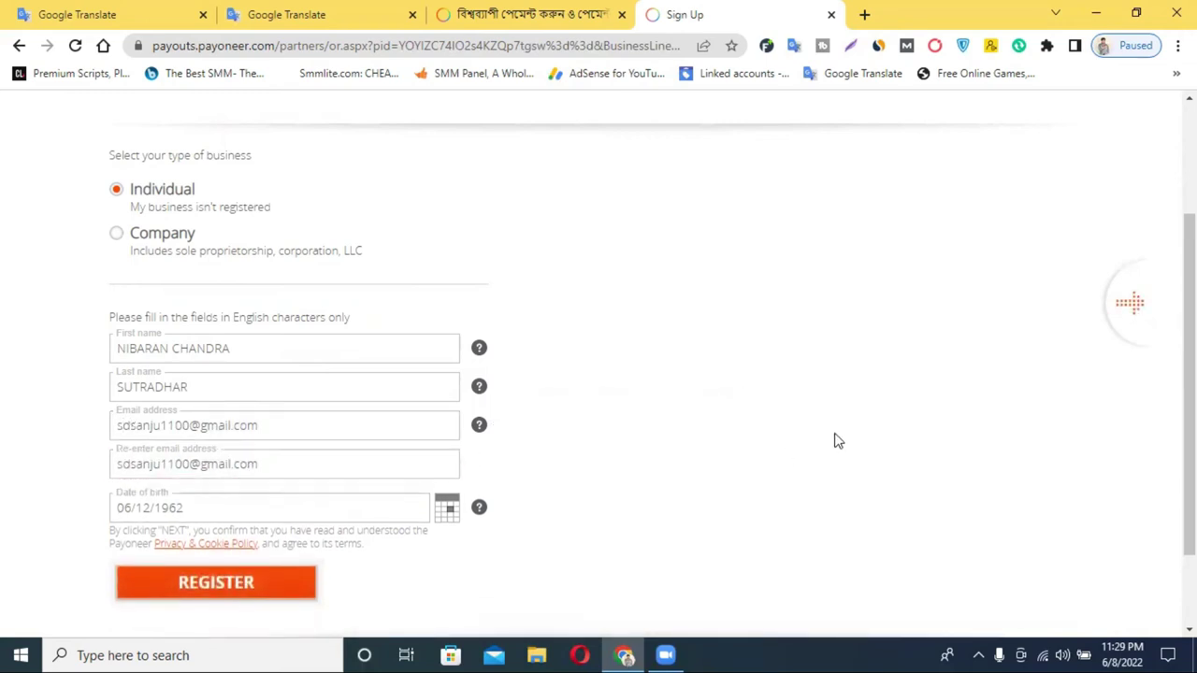
pyautogui.click(266, 587)
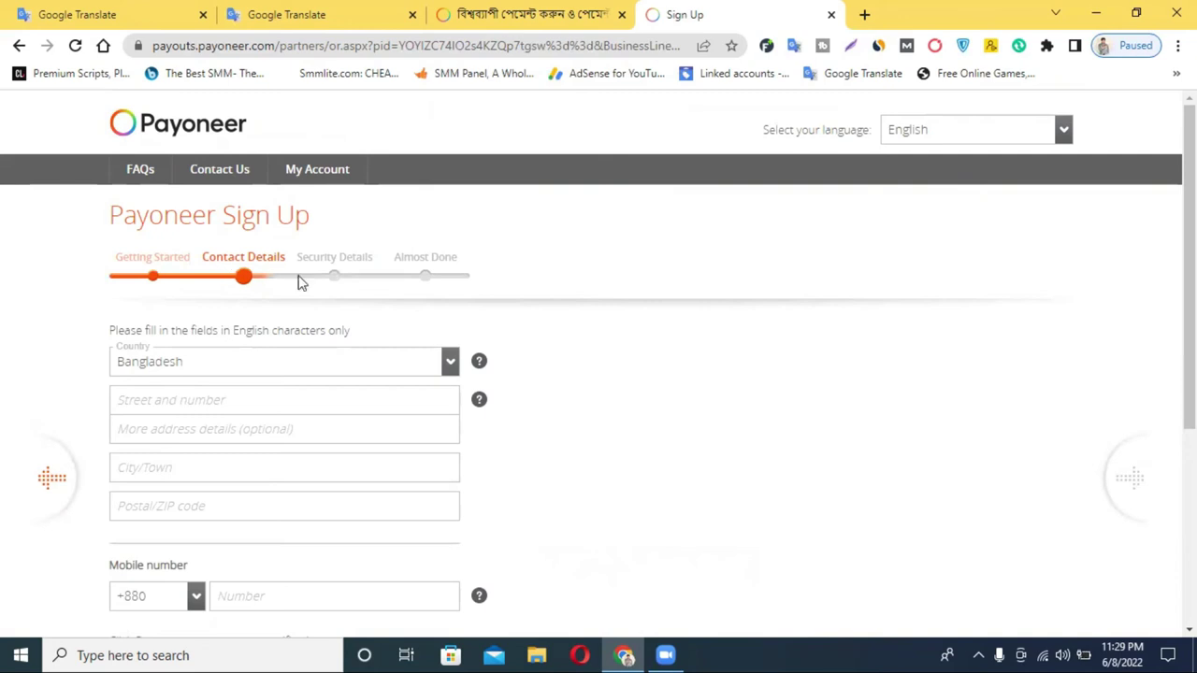
pyautogui.scroll(-1, 287, 320)
# - Copy the translated English address and paste it into the Street and number line
pyautogui.click(203, 318)
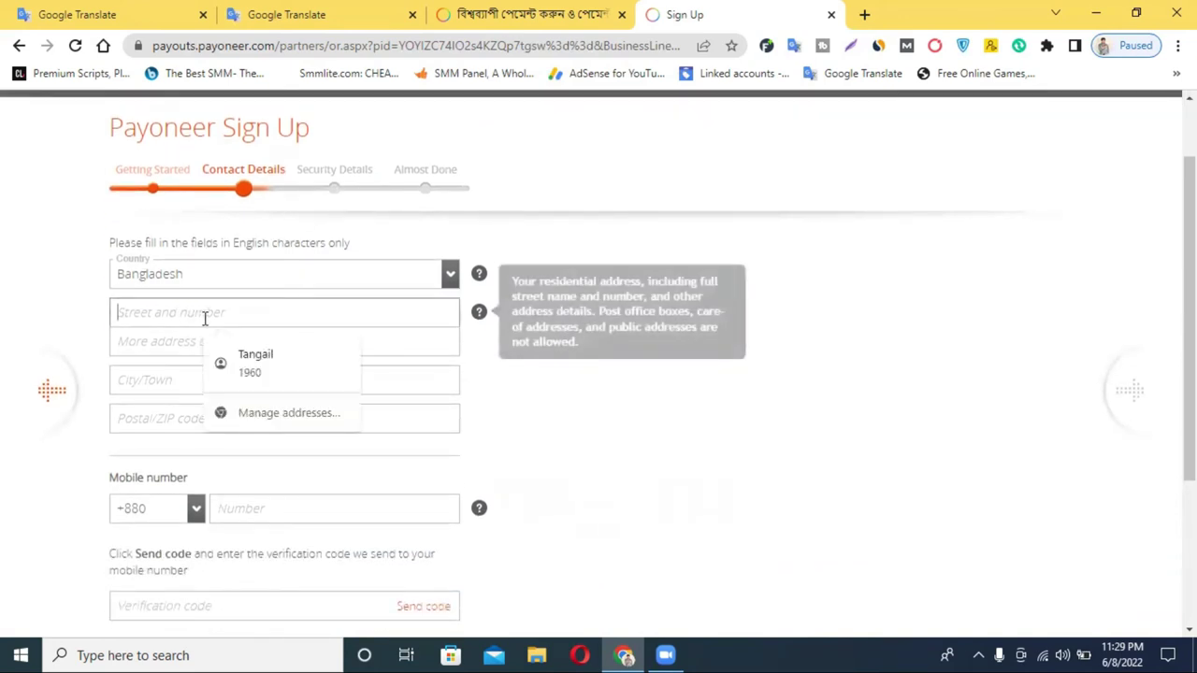
pyautogui.click(384, 16)
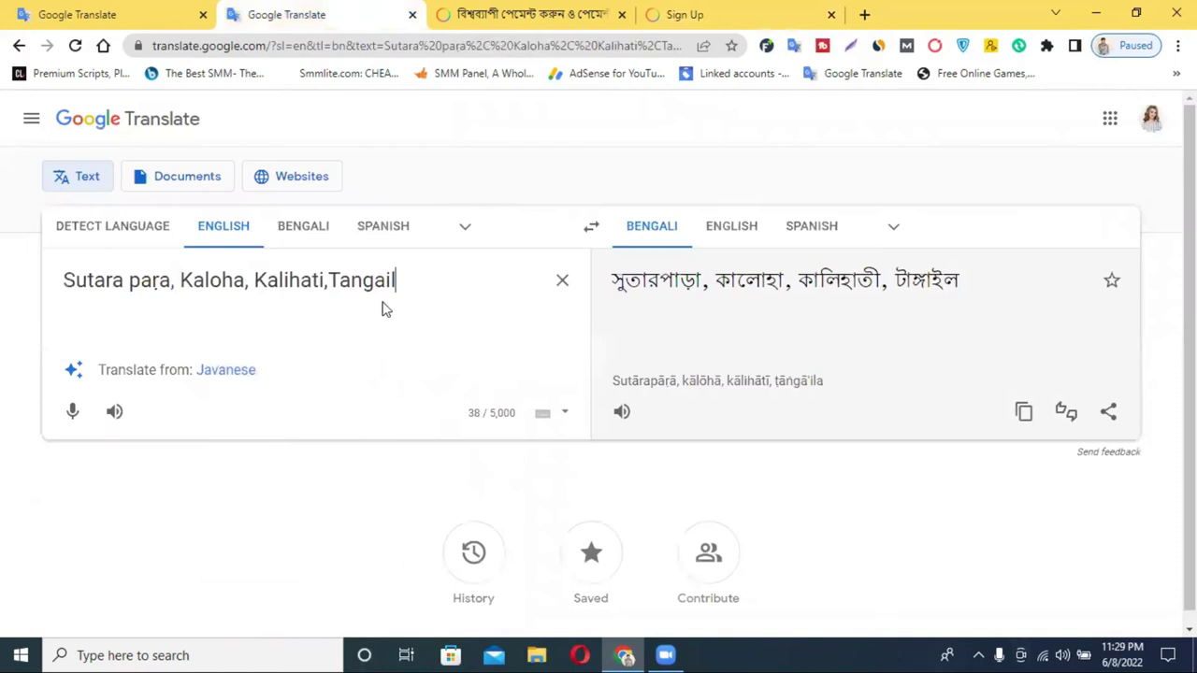
pyautogui.doubleClick(161, 278)
pyautogui.tripleClick(271, 278)
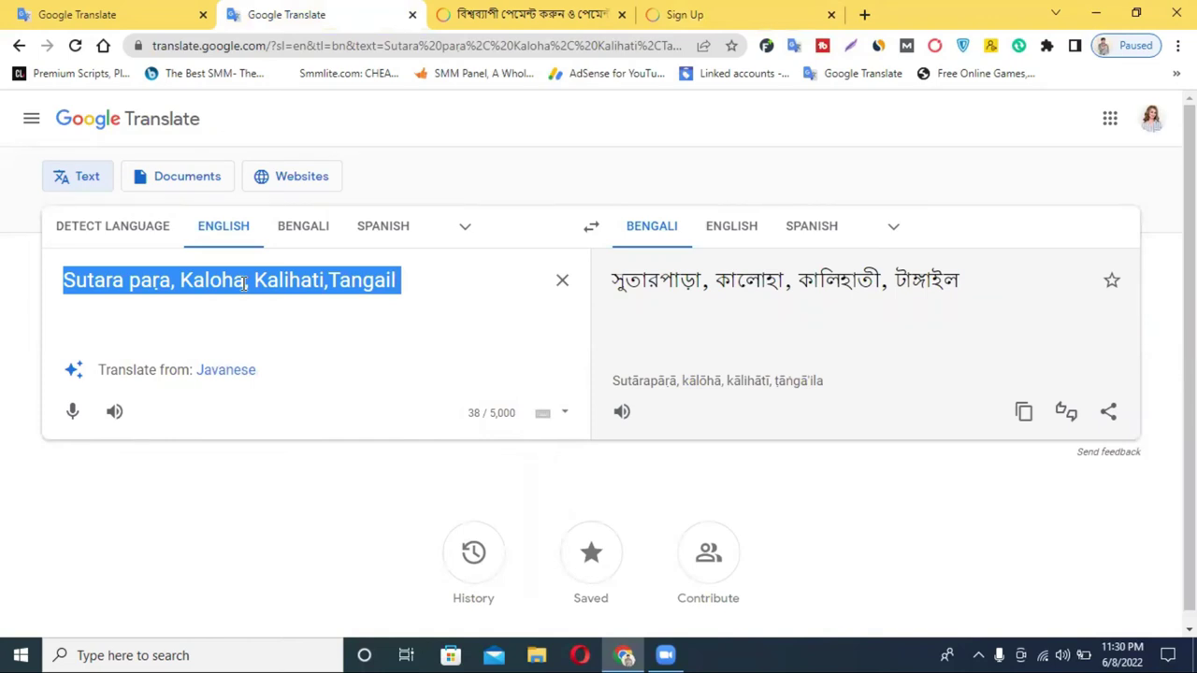
pyautogui.tripleClick(245, 281)
pyautogui.rightClick(245, 284)
pyautogui.click(328, 342)
pyautogui.click(748, 11)
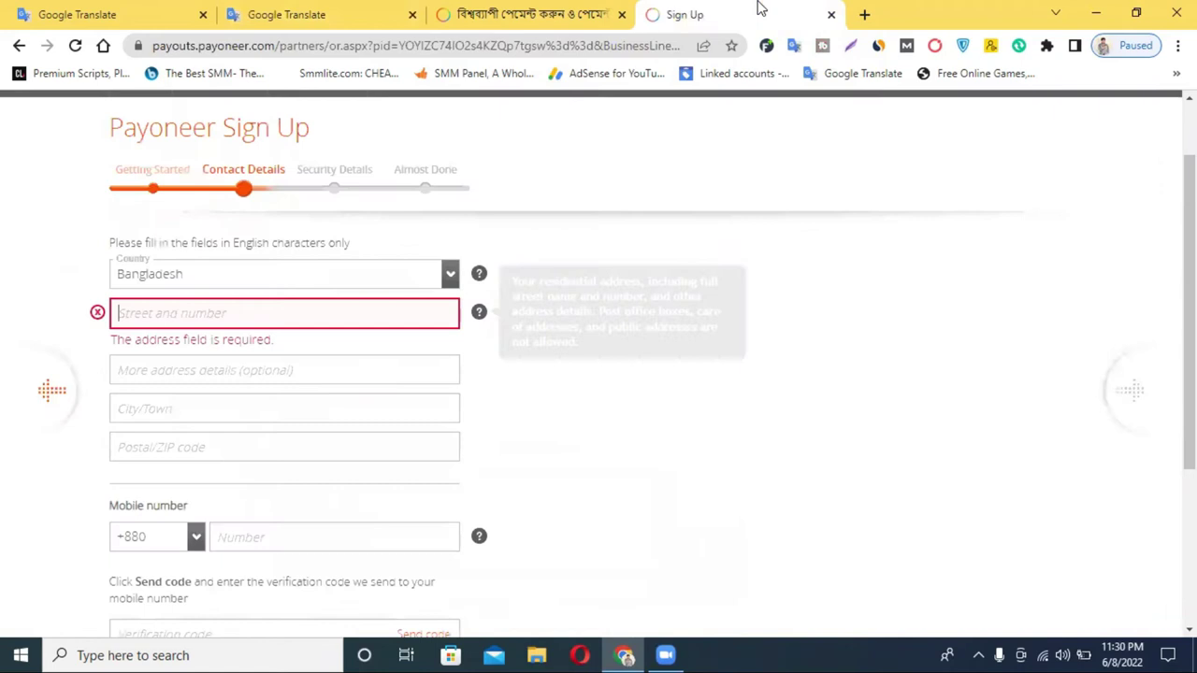
pyautogui.click(248, 374)
pyautogui.hotkey('ctrl', 'v')
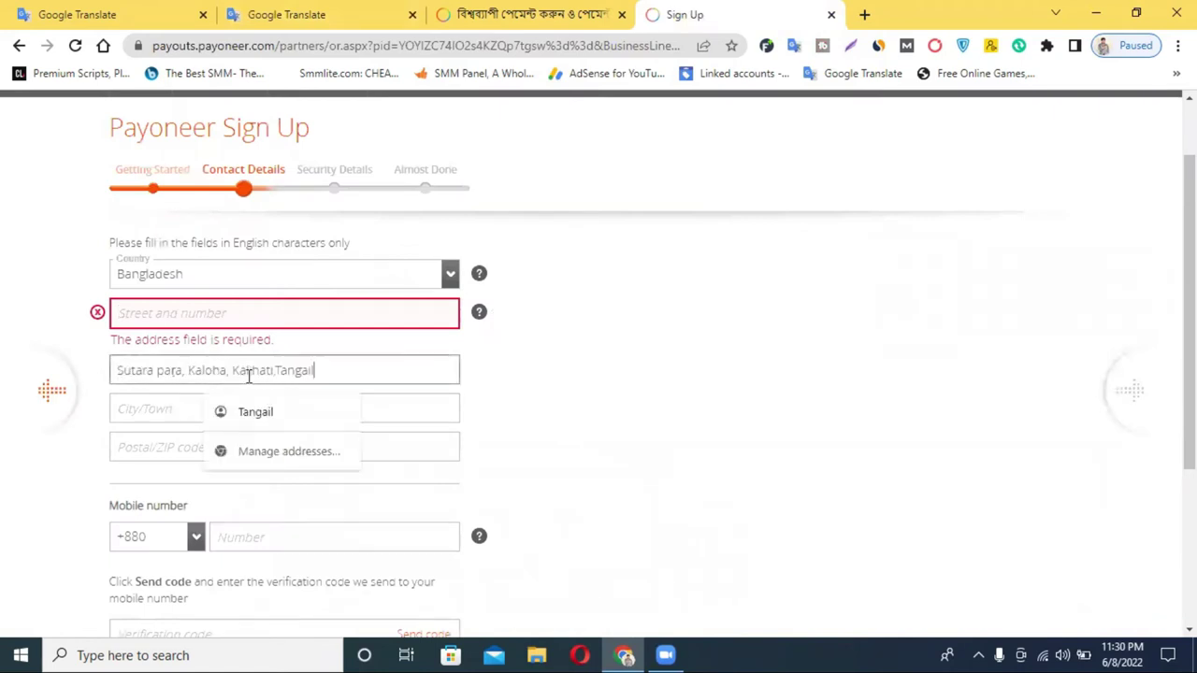
pyautogui.click(233, 321)
pyautogui.hotkey('ctrl', 'v')
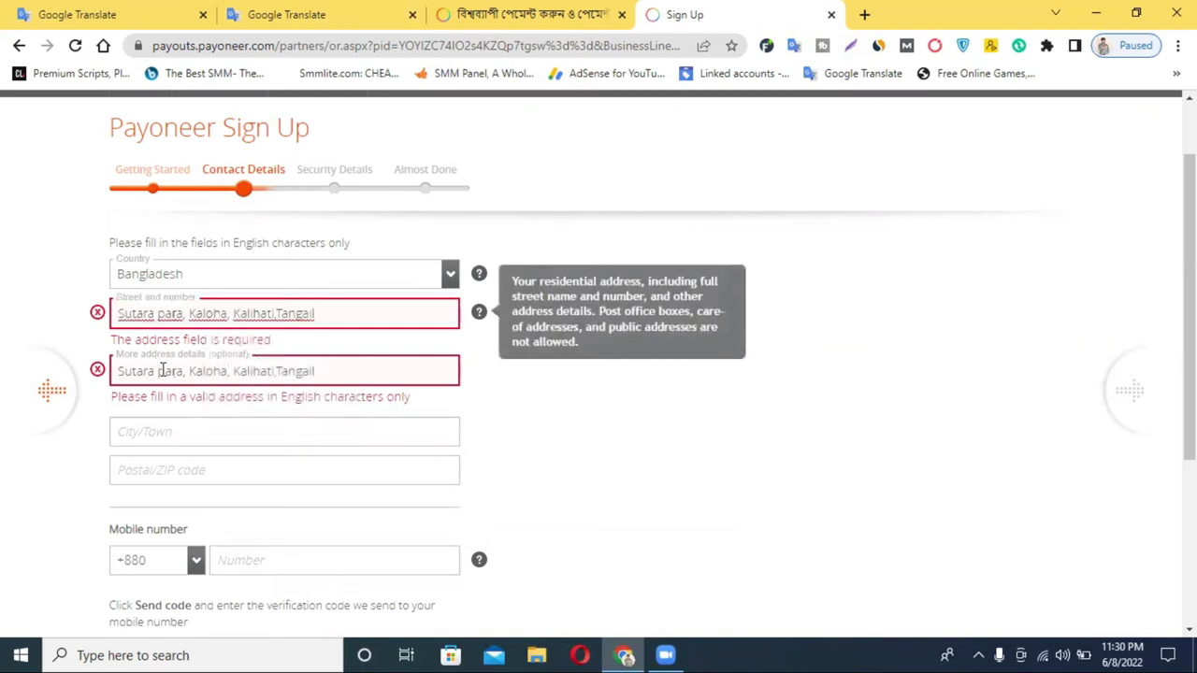
pyautogui.tripleClick(160, 371)
pyautogui.press('BackSpace')
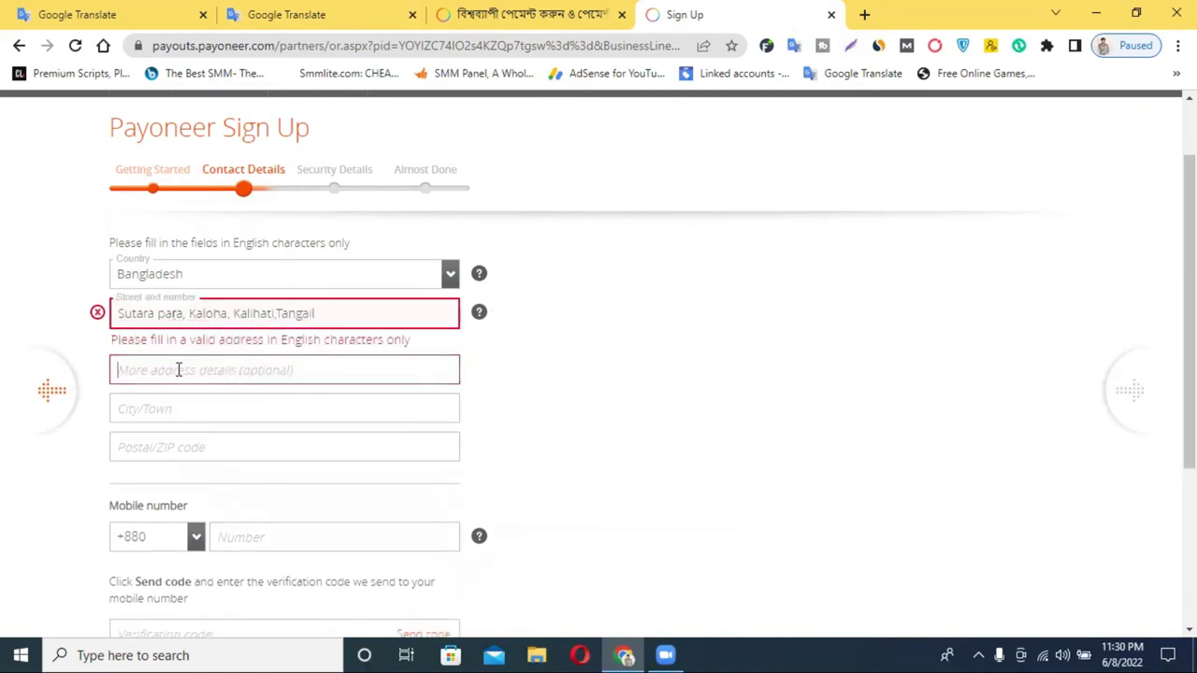
pyautogui.click(540, 418)
# - Move the address's last two parts into More address details, keeping Bangladesh as country
pyautogui.click(278, 313)
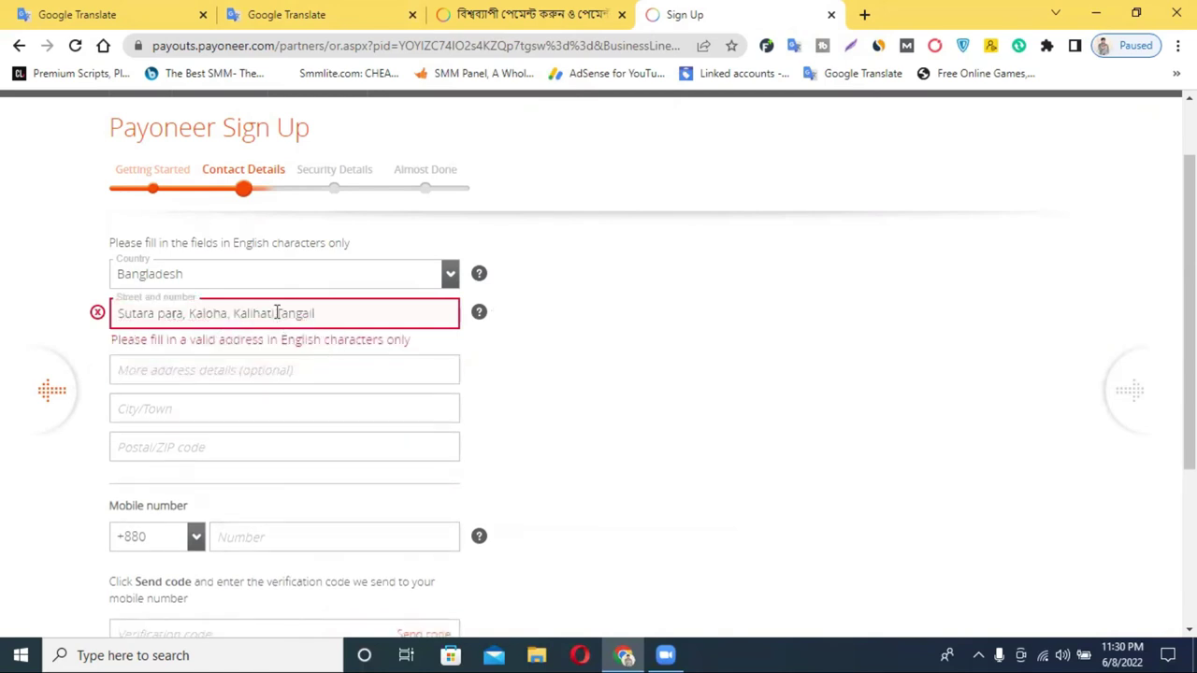
pyautogui.write(',')
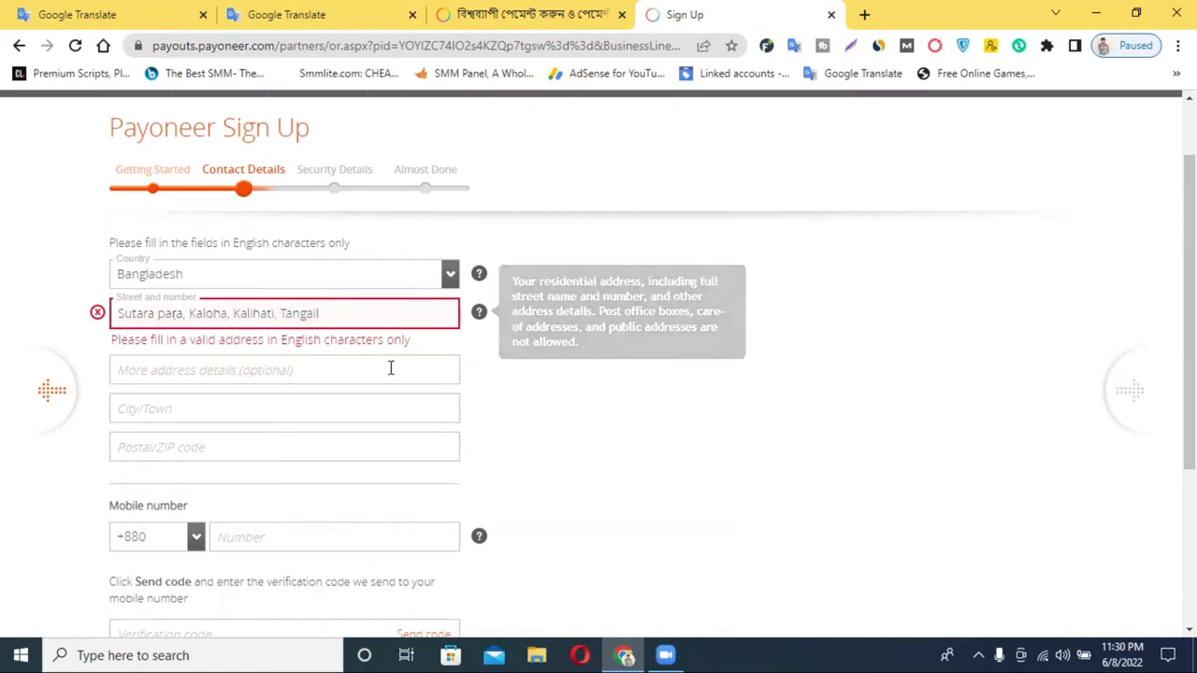
pyautogui.moveTo(321, 313); pyautogui.dragTo(231, 323)
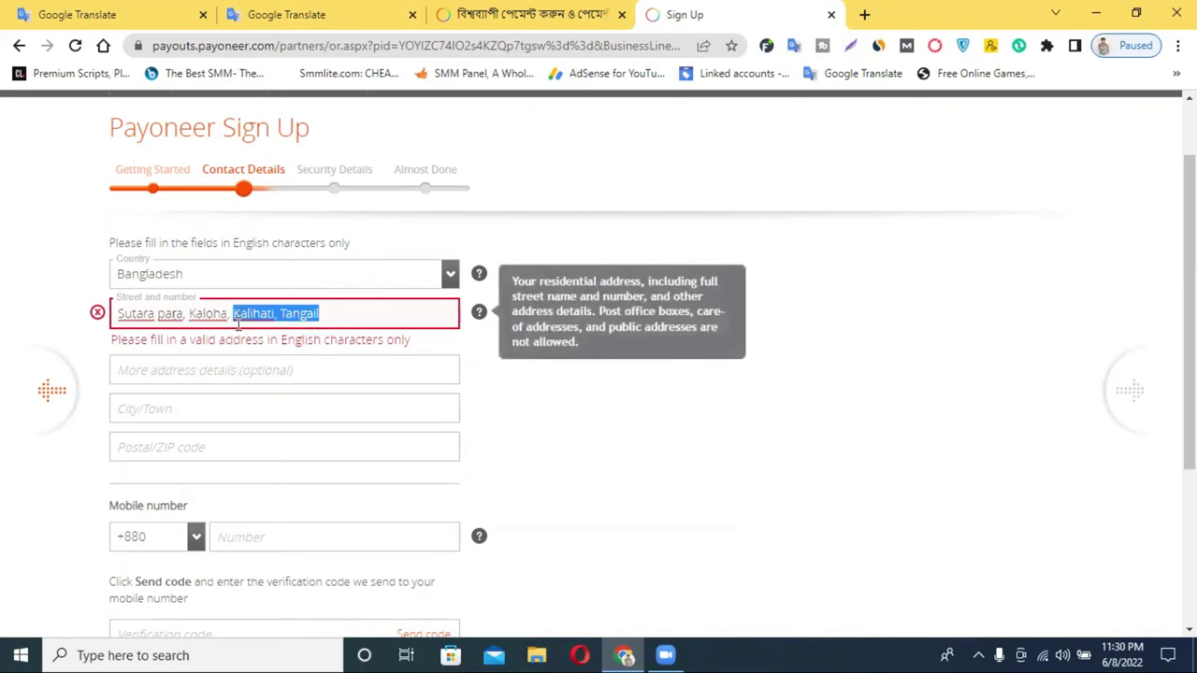
pyautogui.rightClick(232, 323)
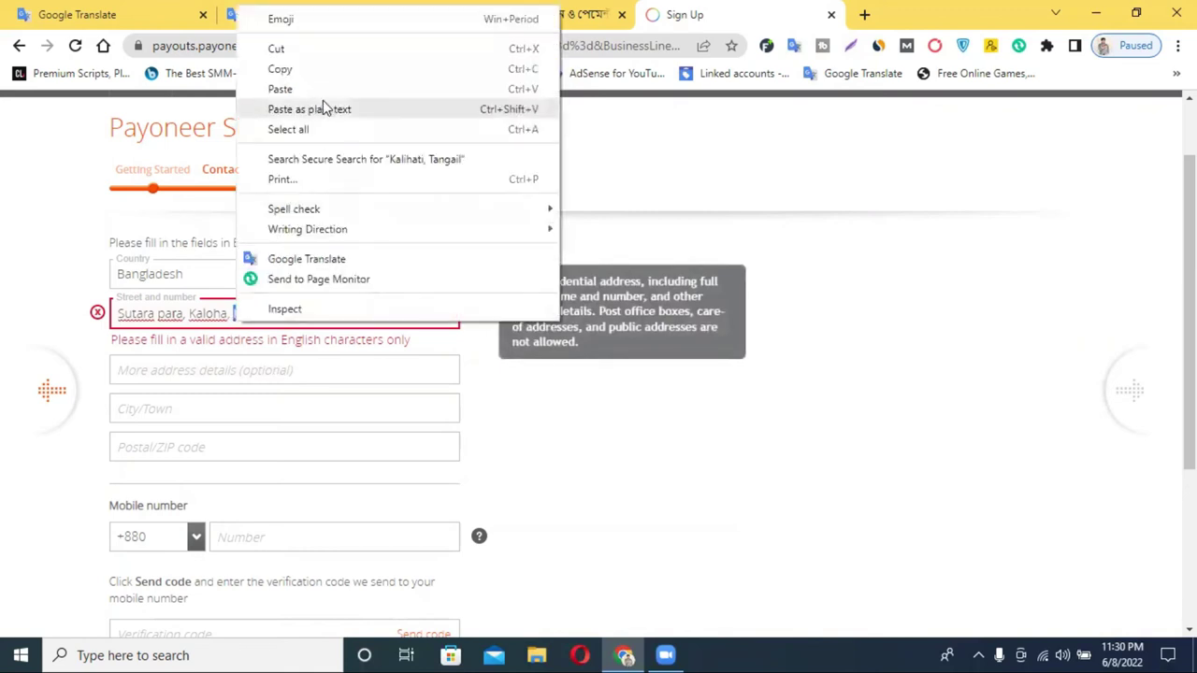
pyautogui.click(368, 47)
pyautogui.press('BackSpace')
pyautogui.click(257, 372)
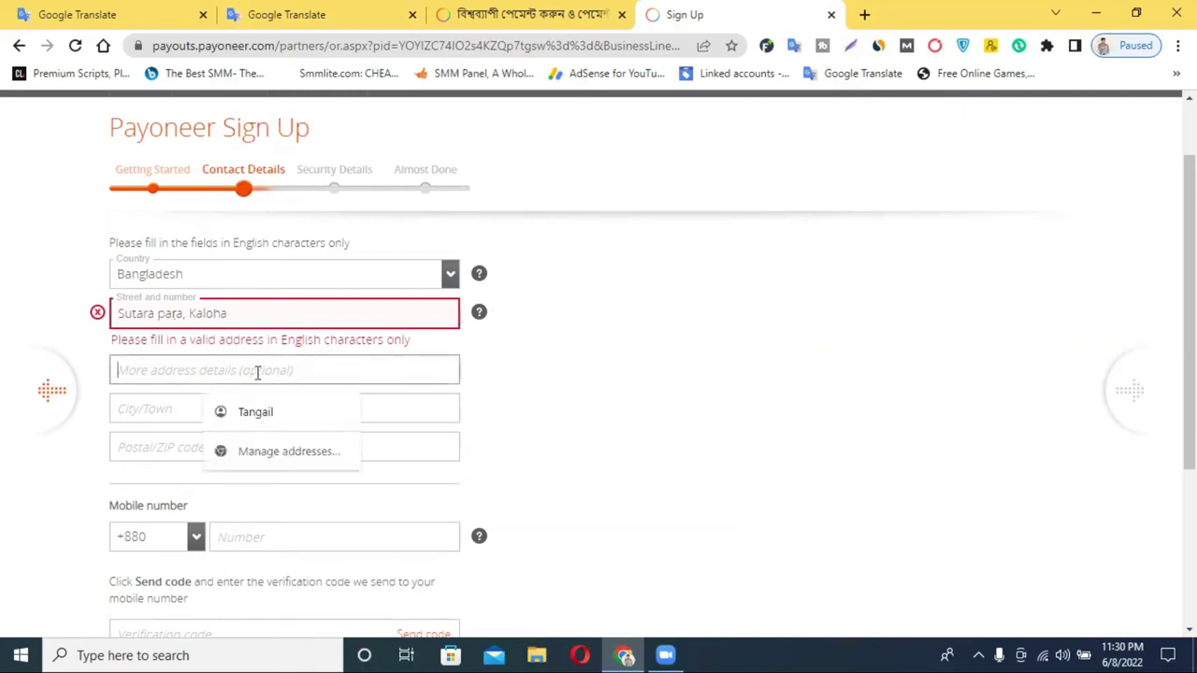
pyautogui.hotkey('ctrl', 'v')
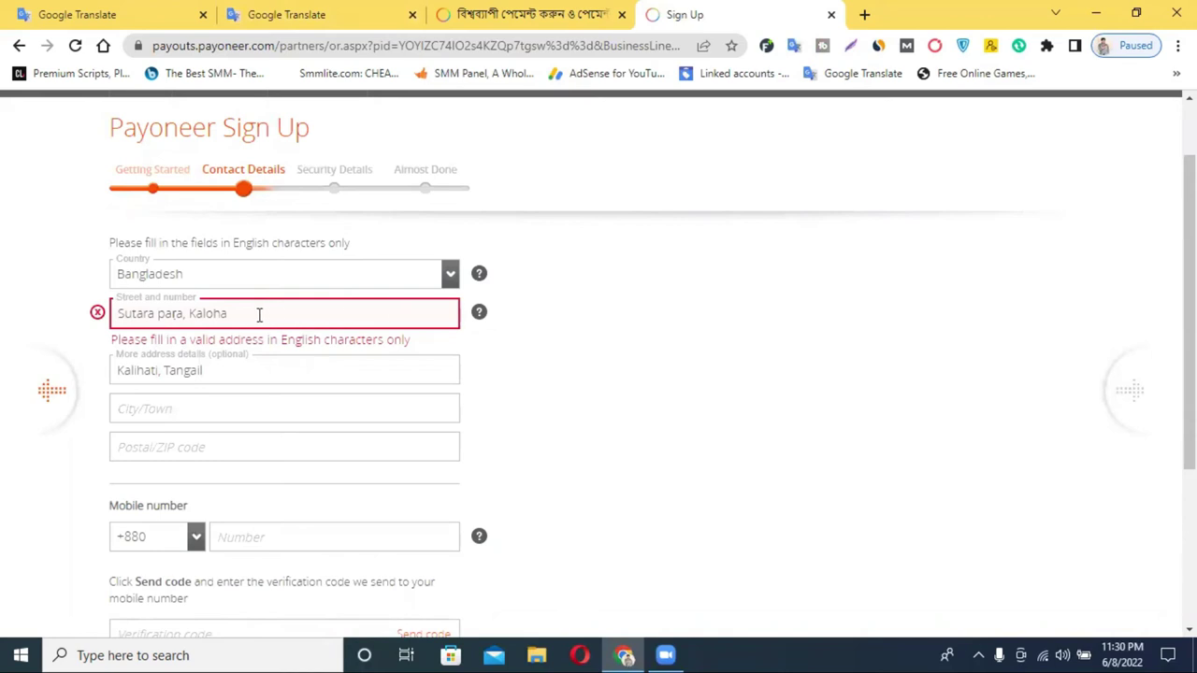
pyautogui.click(398, 278)
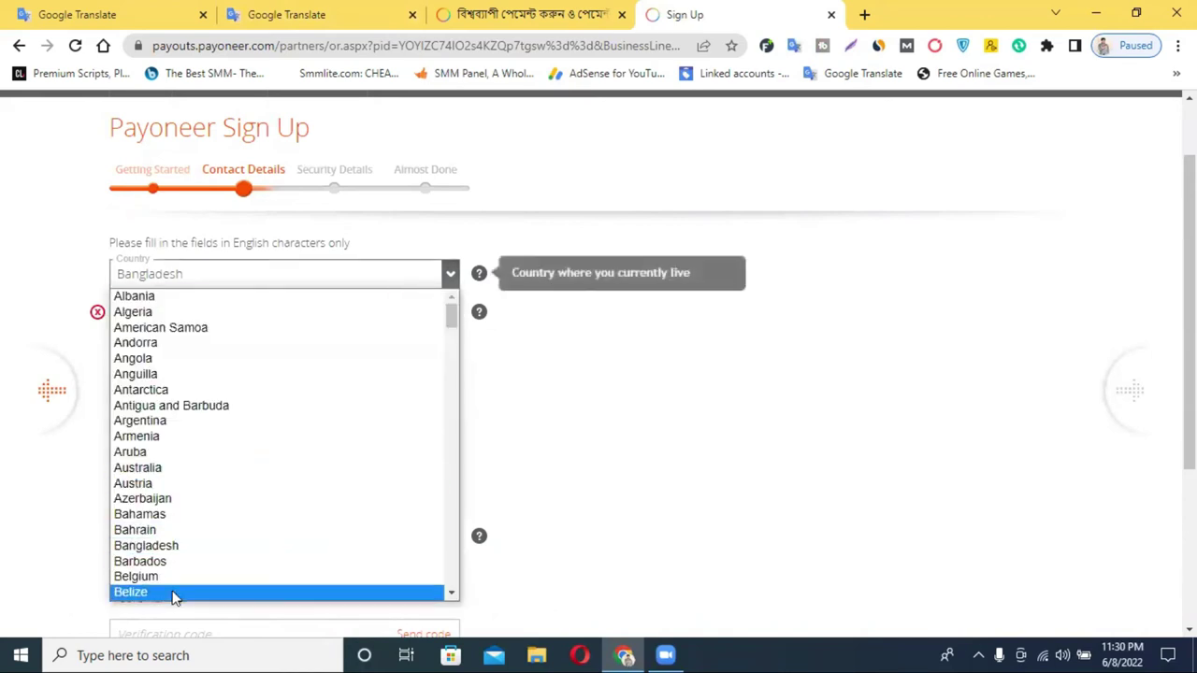
pyautogui.click(183, 553)
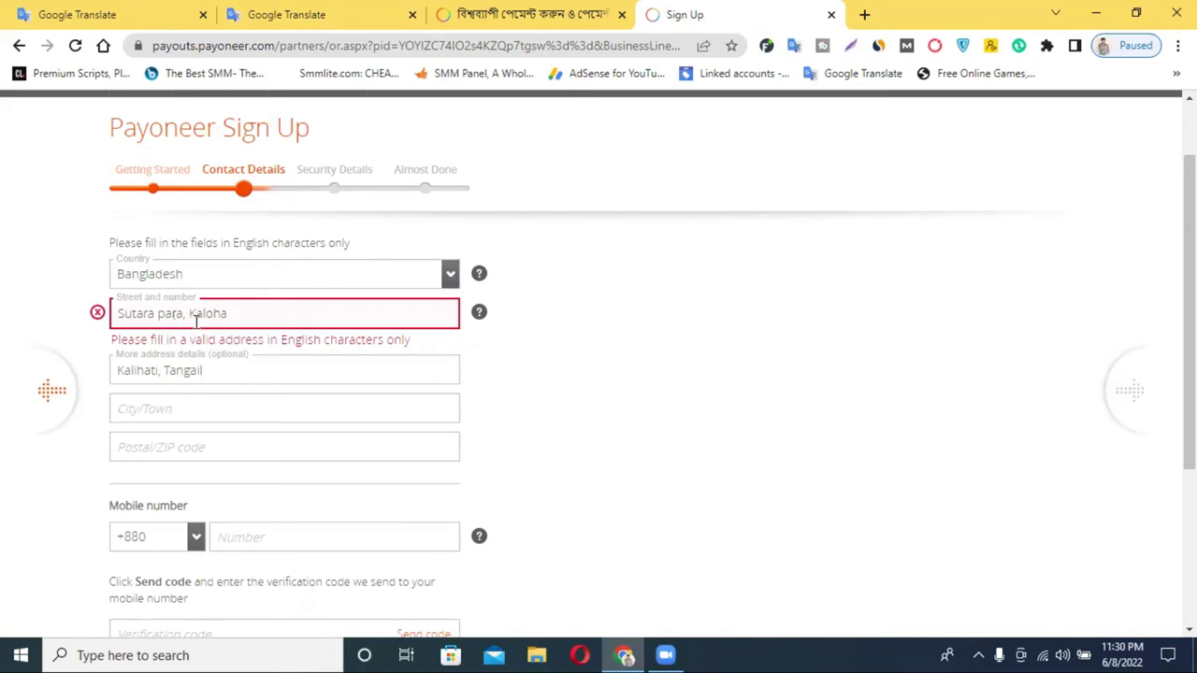
# - Move the first details word to the street line's end and delete the street's leading words
pyautogui.click(251, 314)
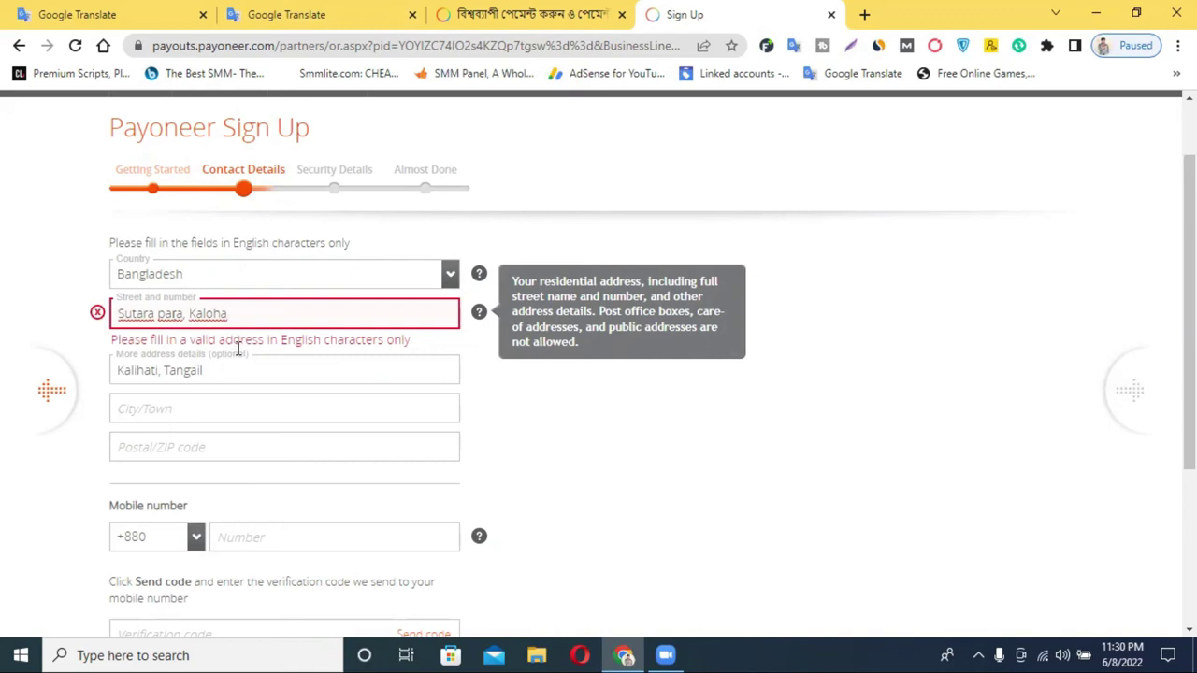
pyautogui.doubleClick(159, 372)
pyautogui.rightClick(120, 371)
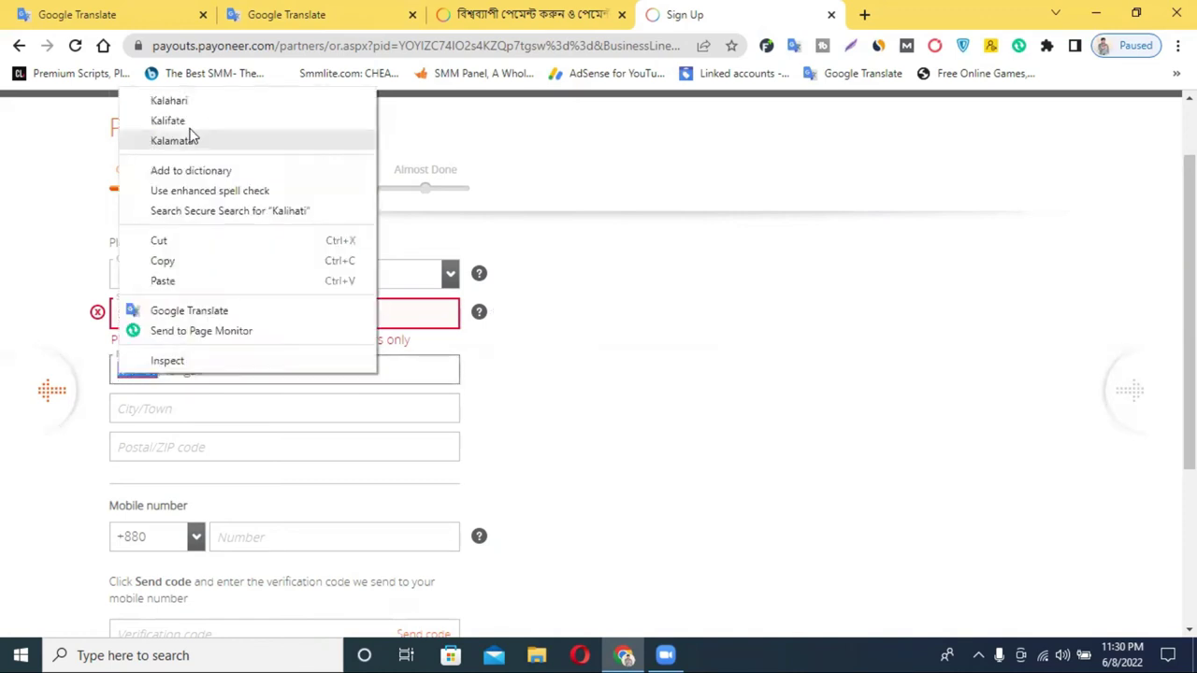
pyautogui.click(200, 240)
pyautogui.click(245, 321)
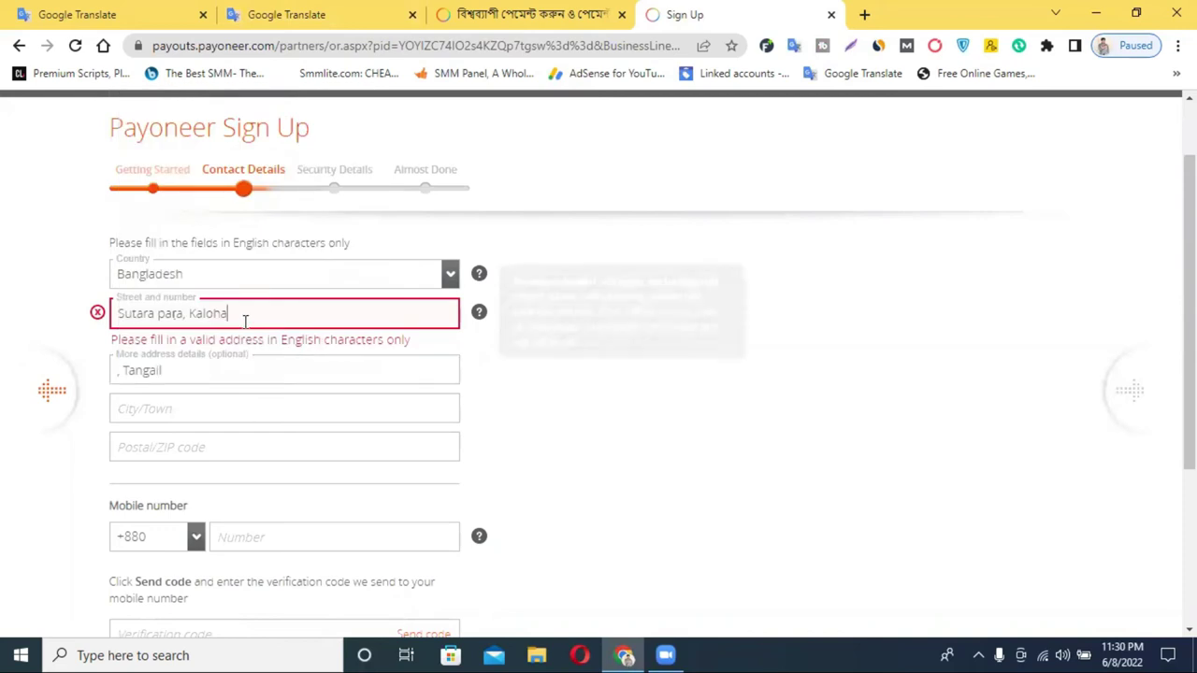
pyautogui.write(',')
pyautogui.hotkey('ctrl', 'v')
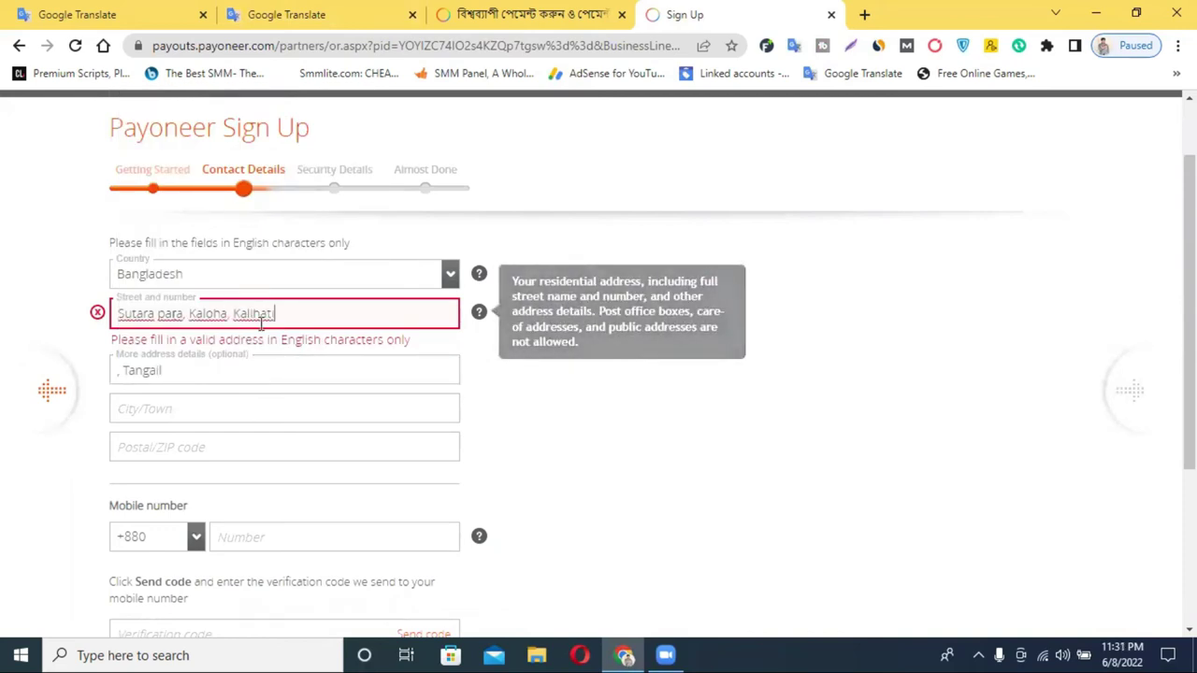
pyautogui.click(574, 422)
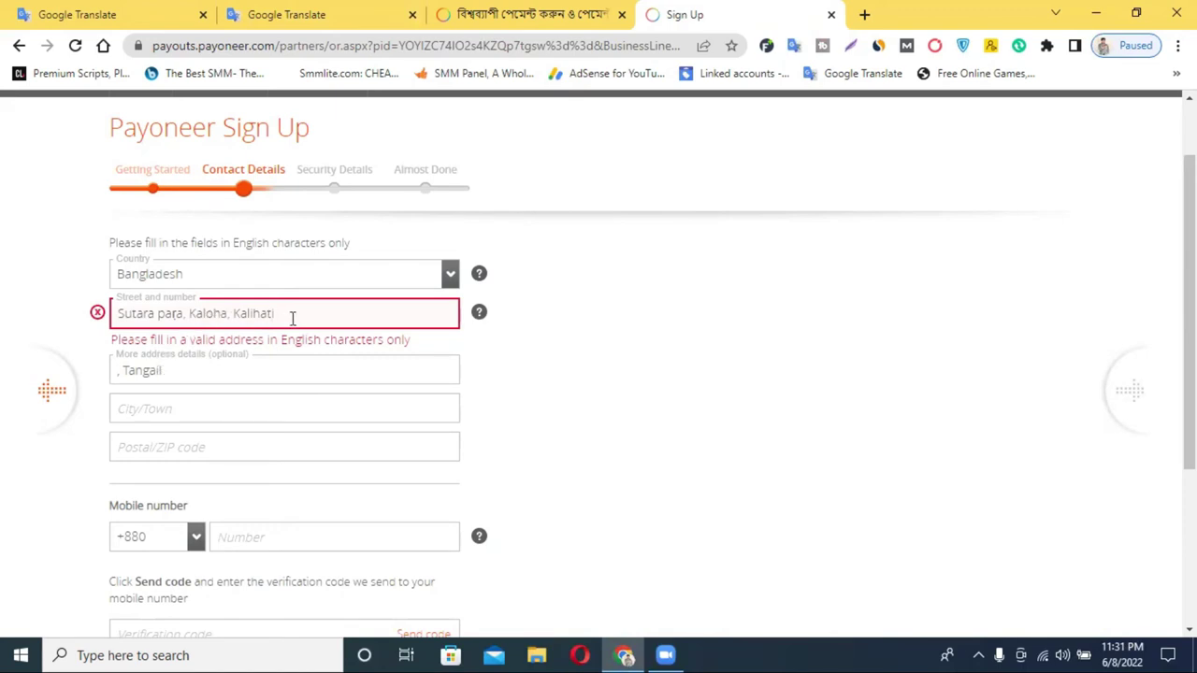
pyautogui.click(186, 314)
pyautogui.press('BackSpace')
pyautogui.moveTo(186, 313); pyautogui.dragTo(58, 317)
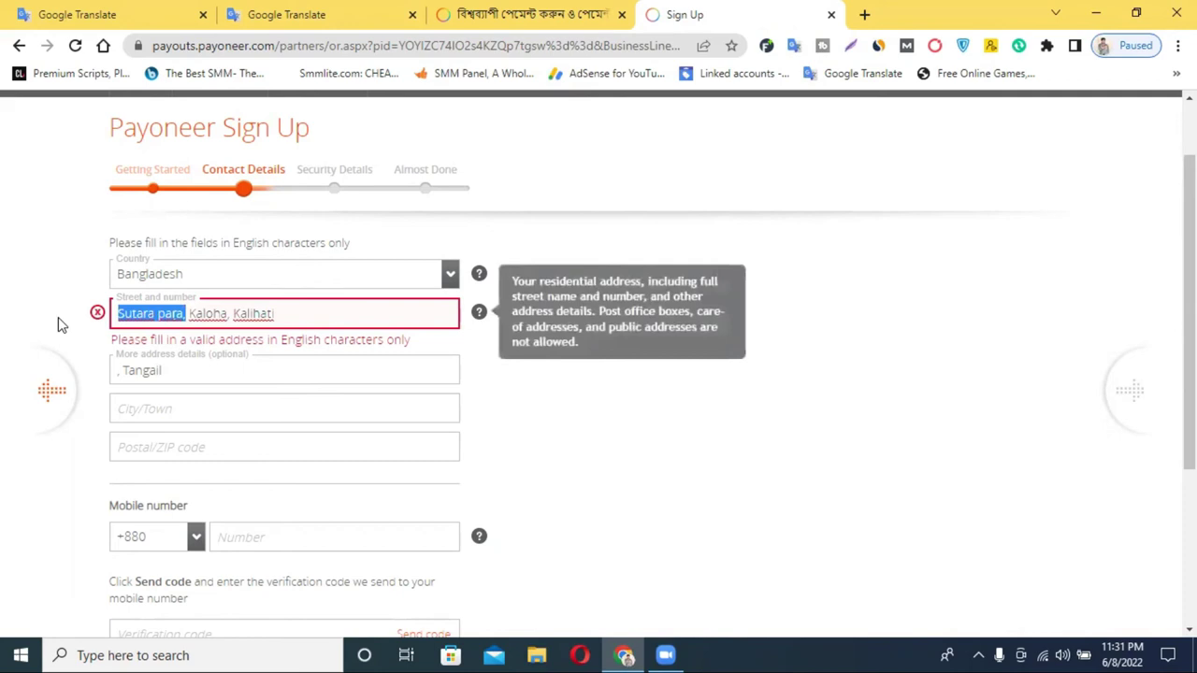
pyautogui.press('BackSpace')
pyautogui.click(641, 393)
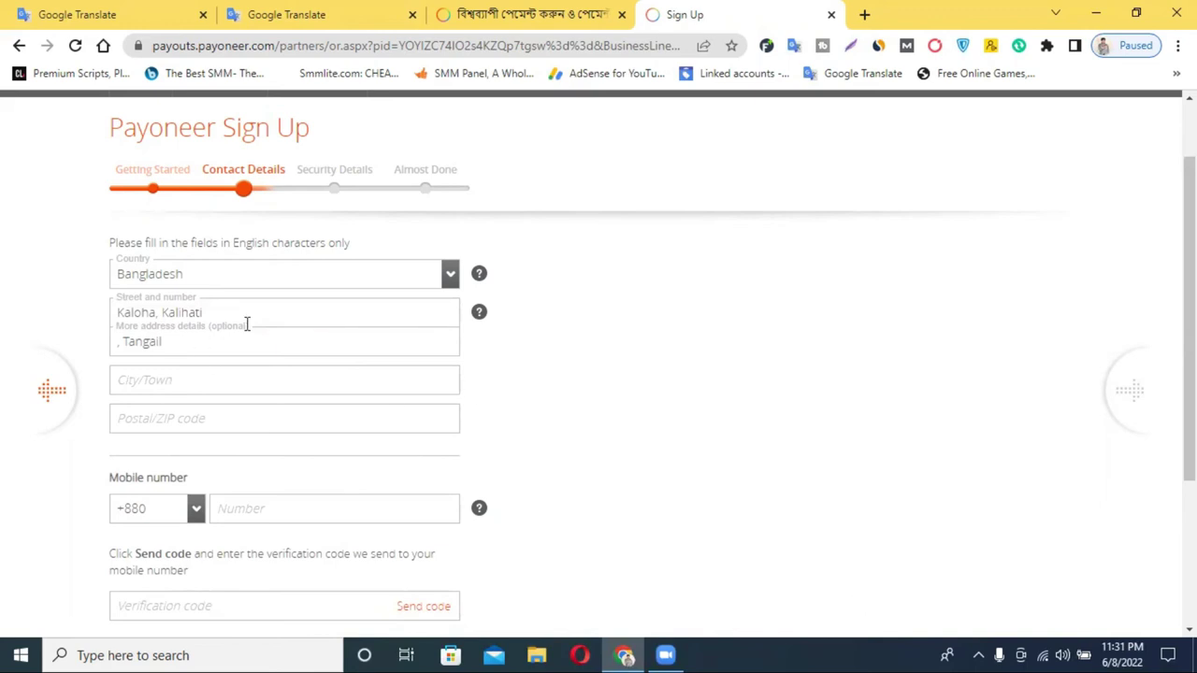
# - Cut Tangail from the address details and paste it into City/Town
pyautogui.click(187, 387)
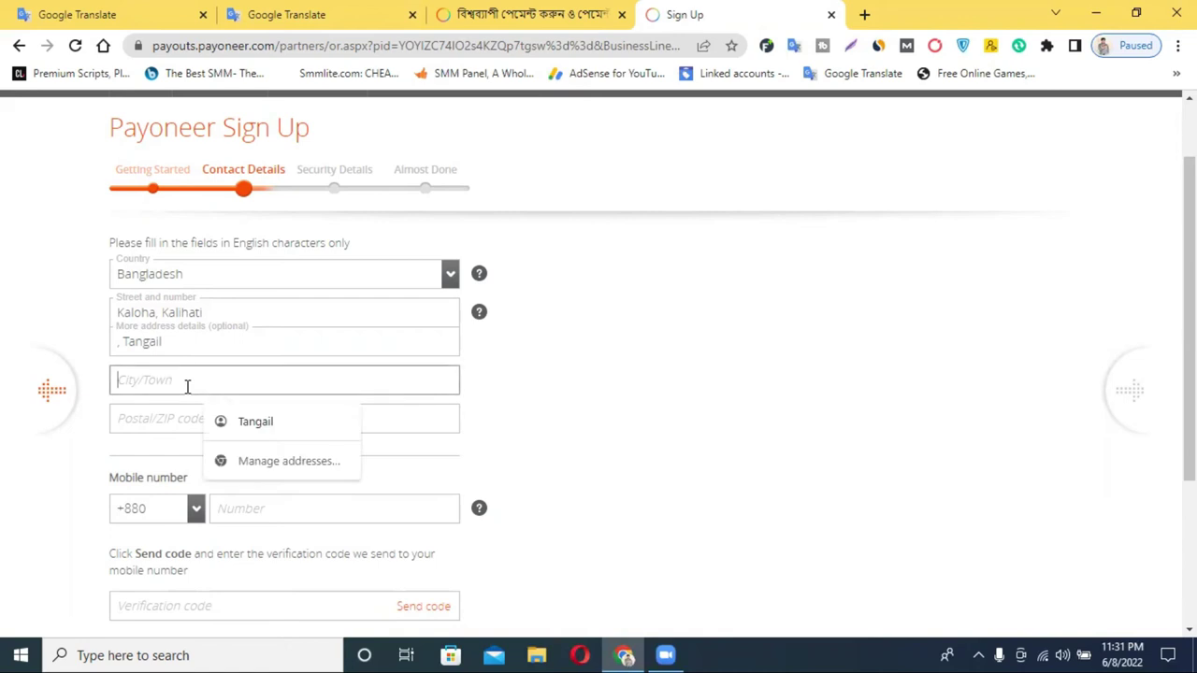
pyautogui.doubleClick(161, 342)
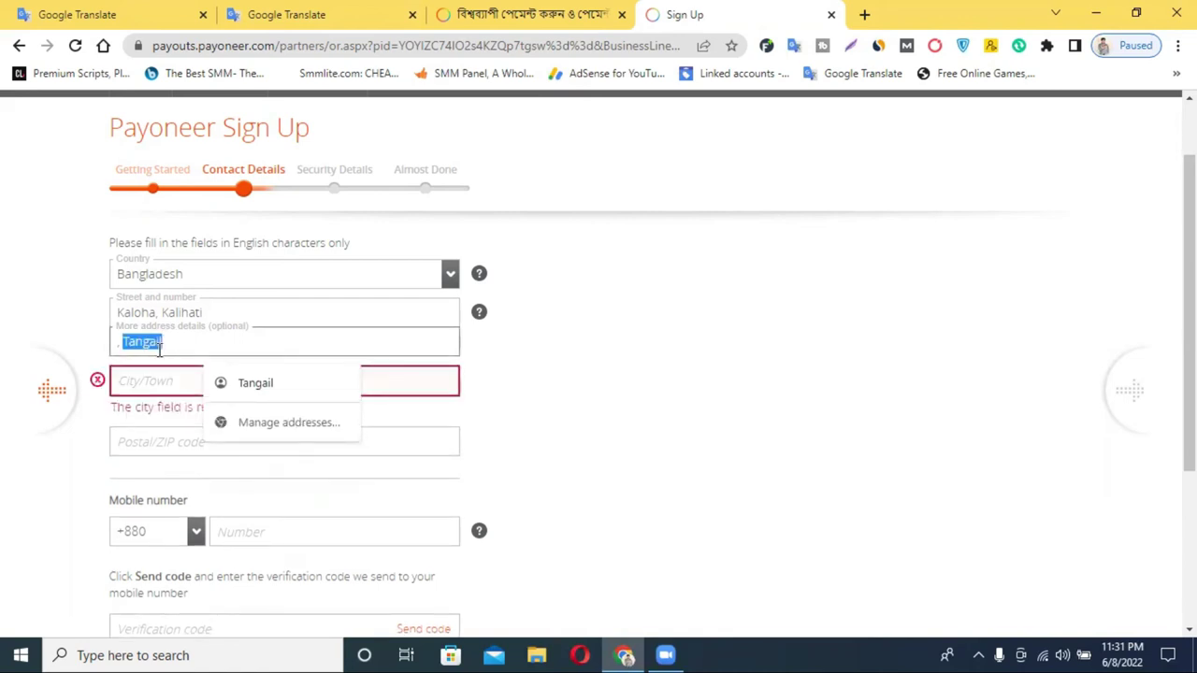
pyautogui.rightClick(161, 344)
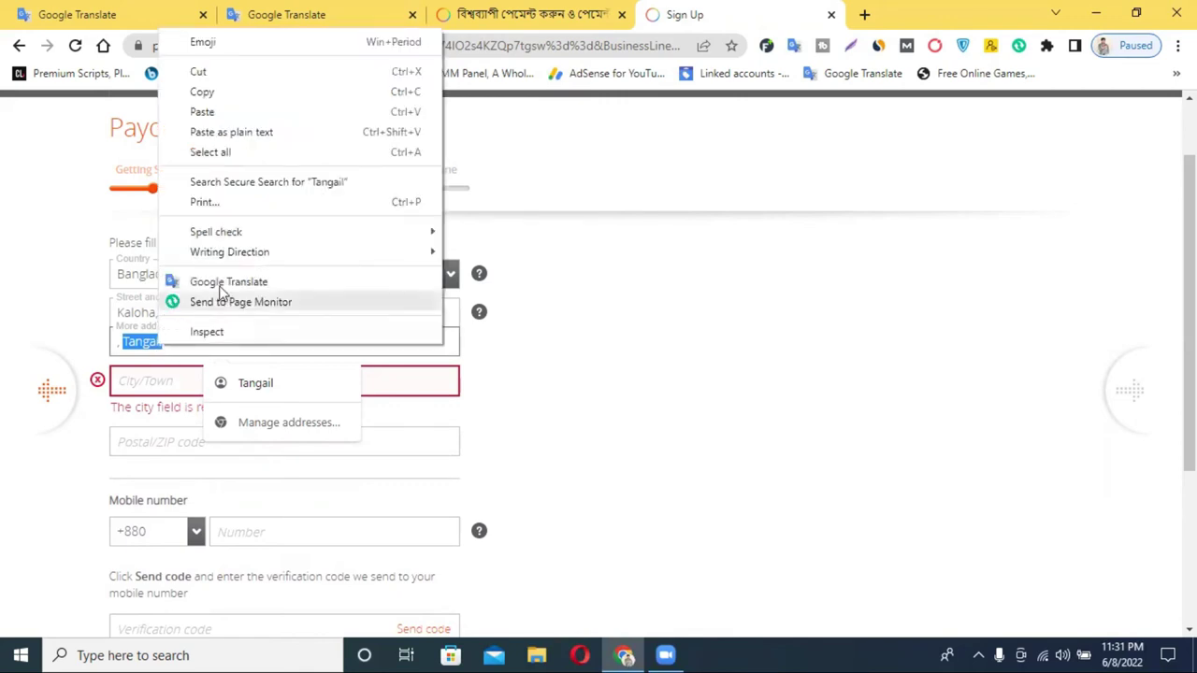
pyautogui.click(267, 78)
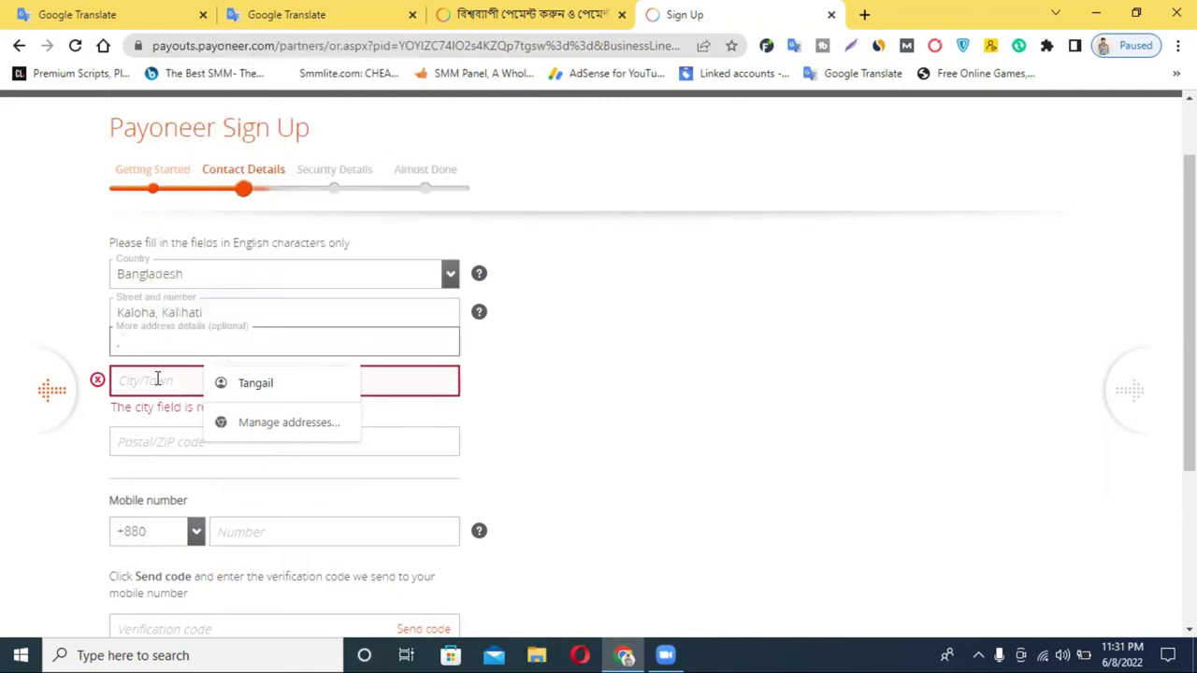
pyautogui.click(155, 380)
pyautogui.hotkey('ctrl', 'v')
pyautogui.click(653, 394)
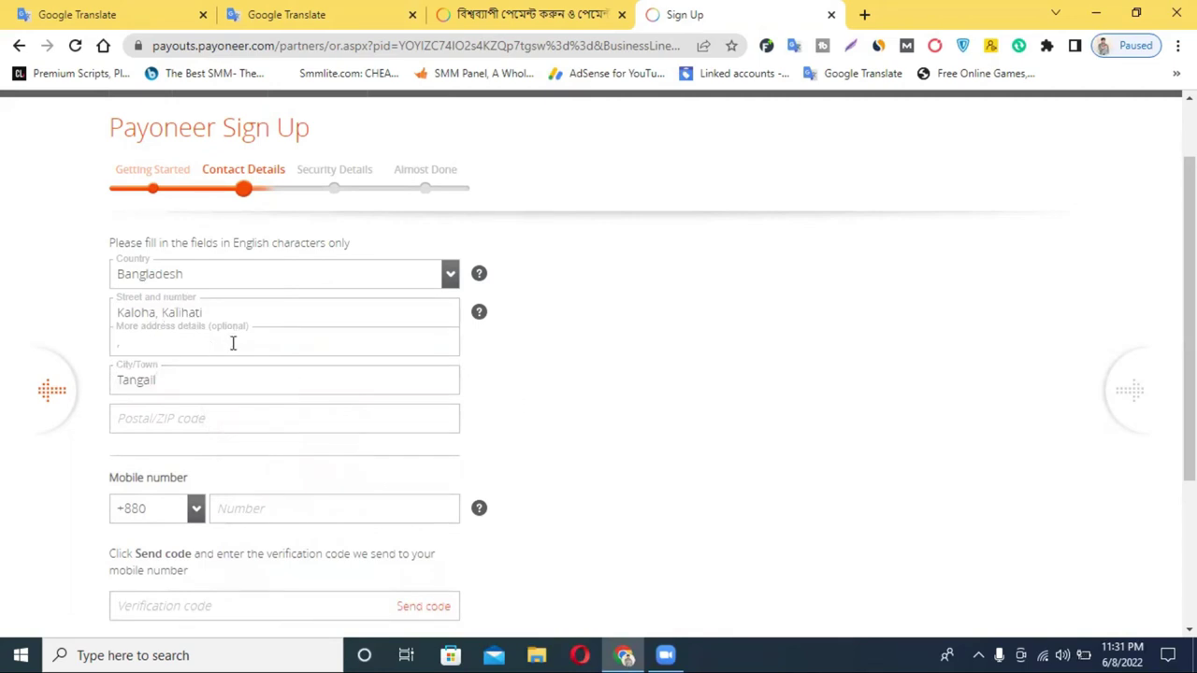
# - Enter 1973 as the postal code
pyautogui.click(161, 426)
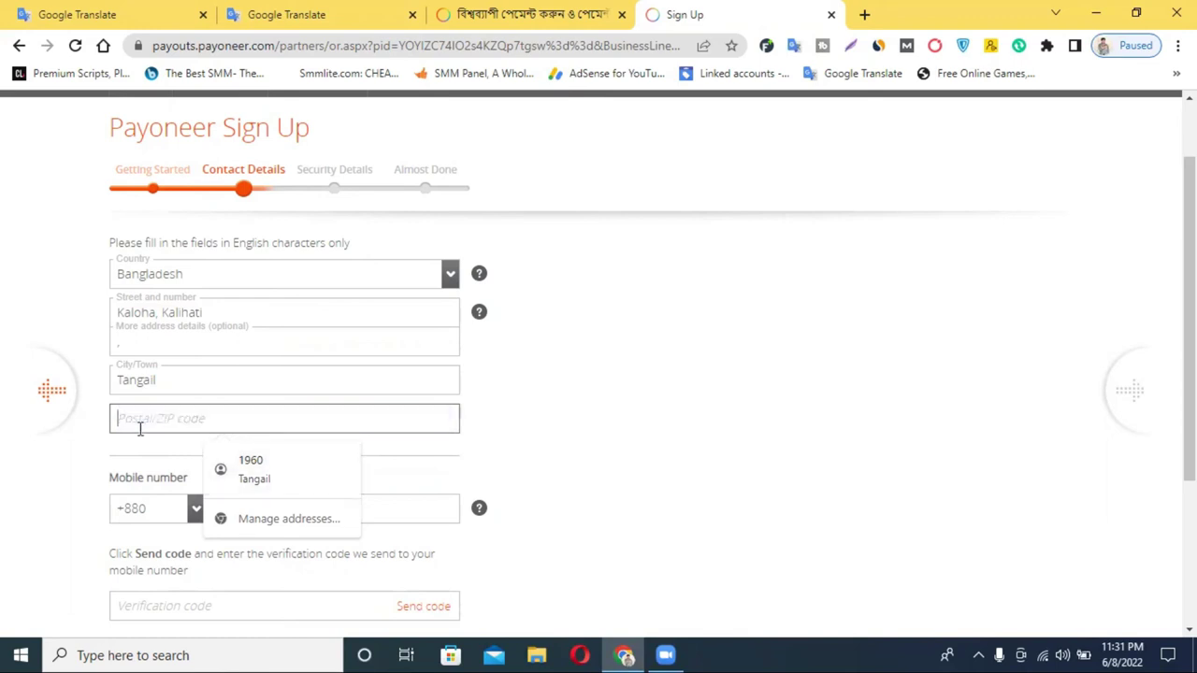
pyautogui.write('1973')
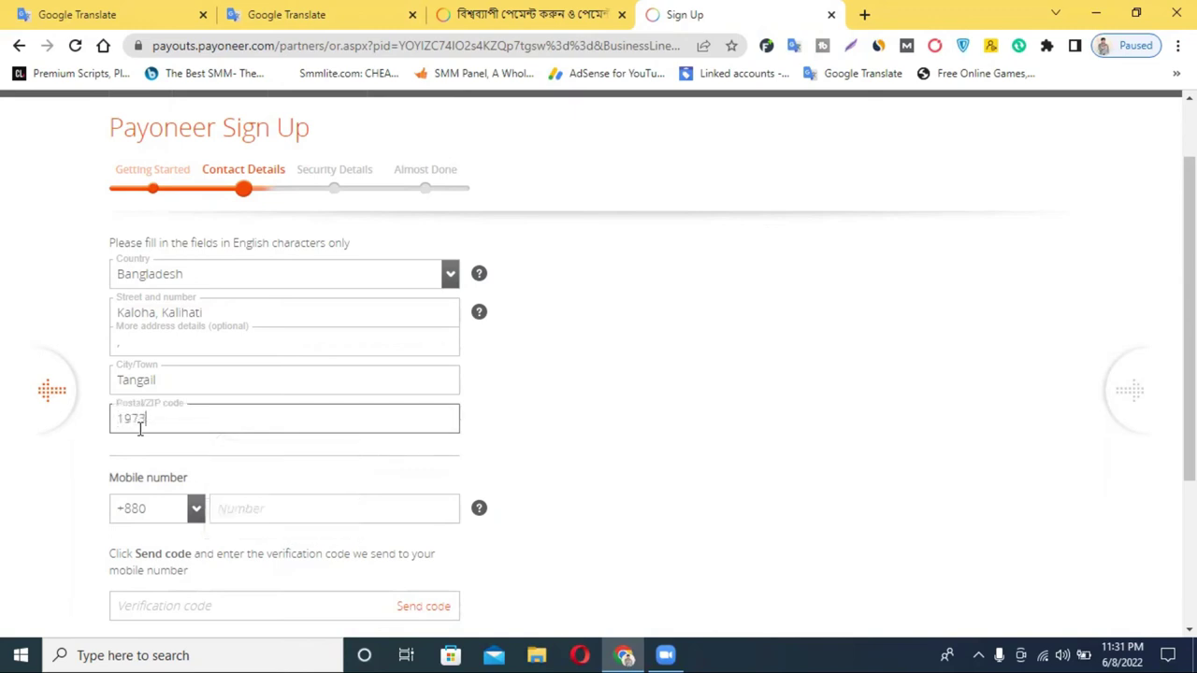
pyautogui.click(588, 432)
pyautogui.click(291, 516)
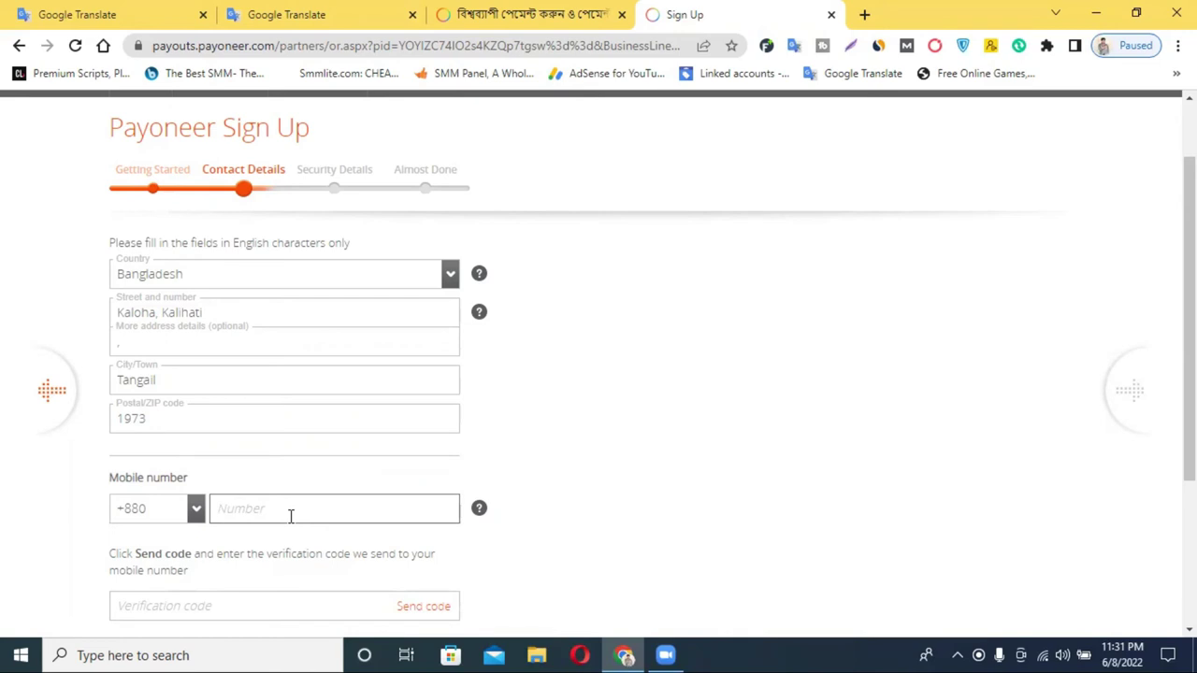
pyautogui.click(290, 516)
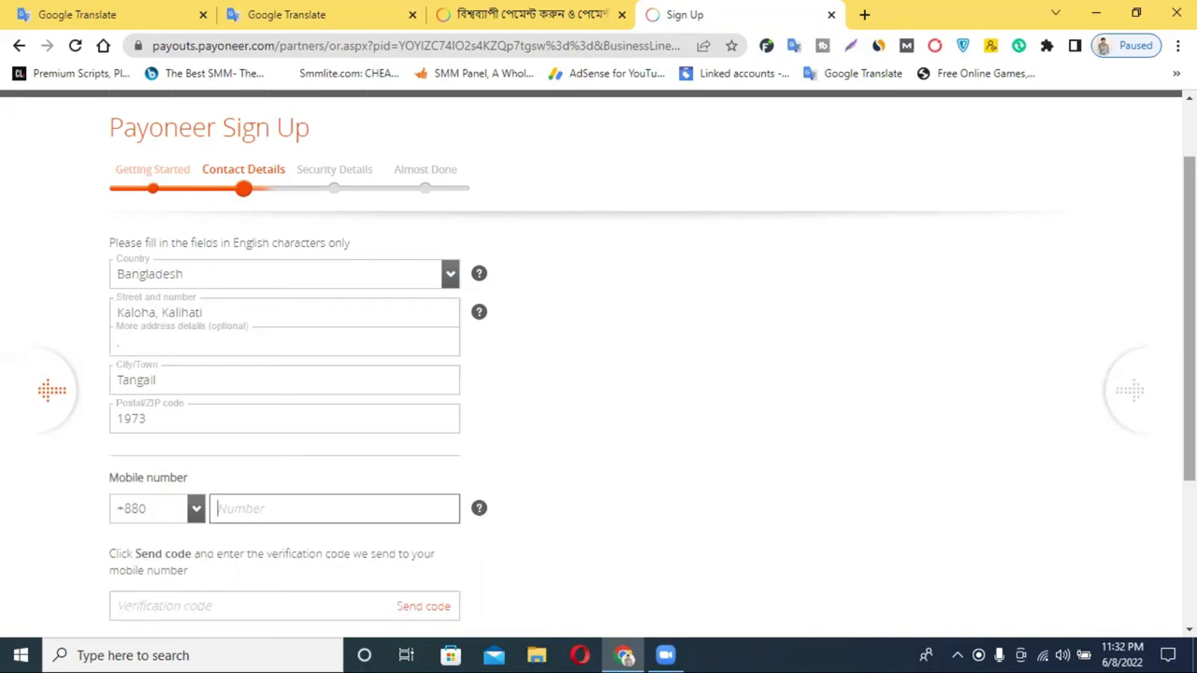
# - Enter the applicant's mobile number under +880 and request an SMS verification code
pyautogui.scroll(-2, 976, 270)
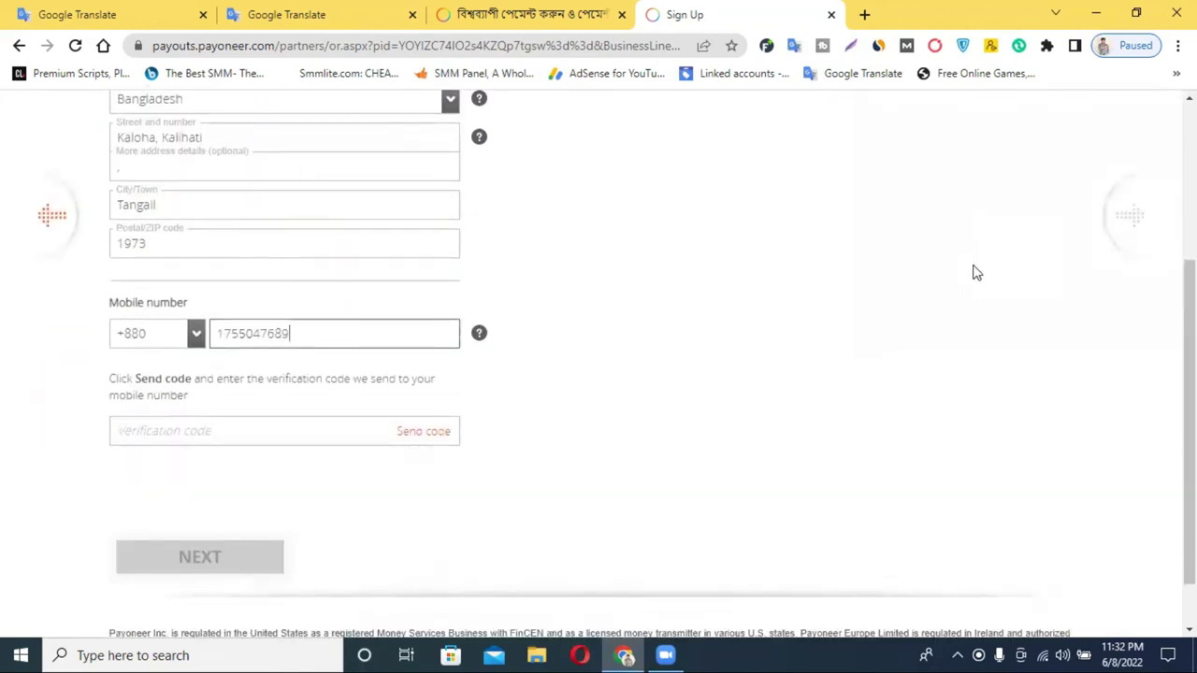
pyautogui.click(415, 436)
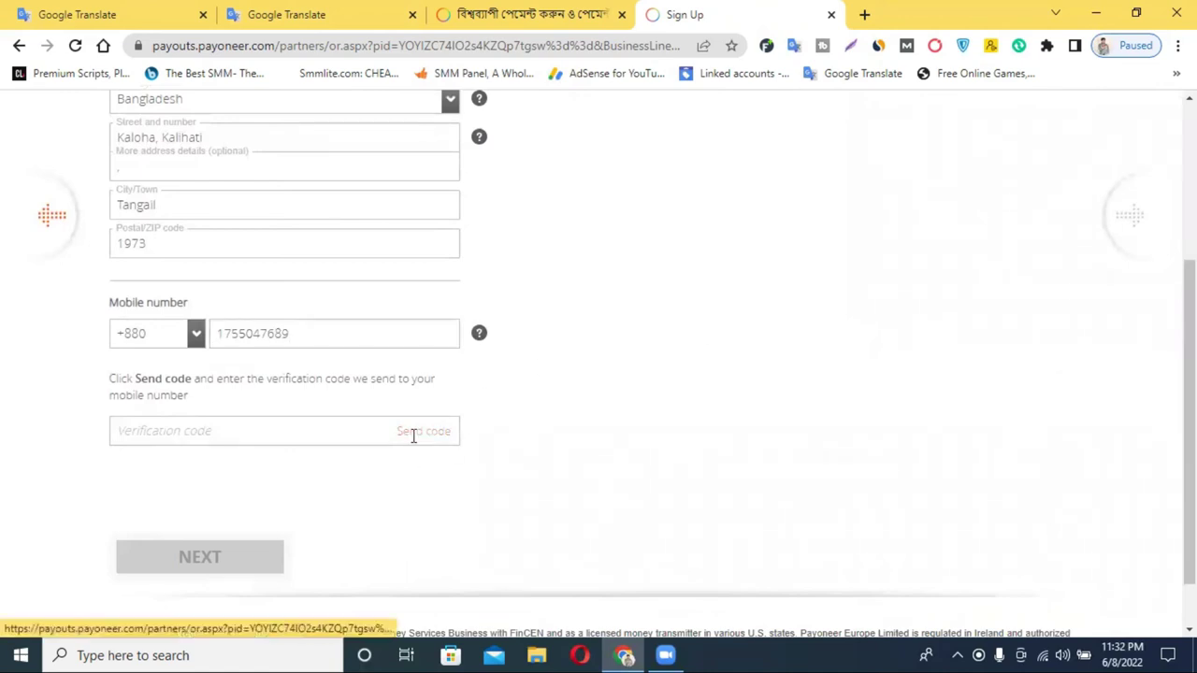
# - Type the received SMS verification code, correcting its mistyped digits
pyautogui.click(235, 436)
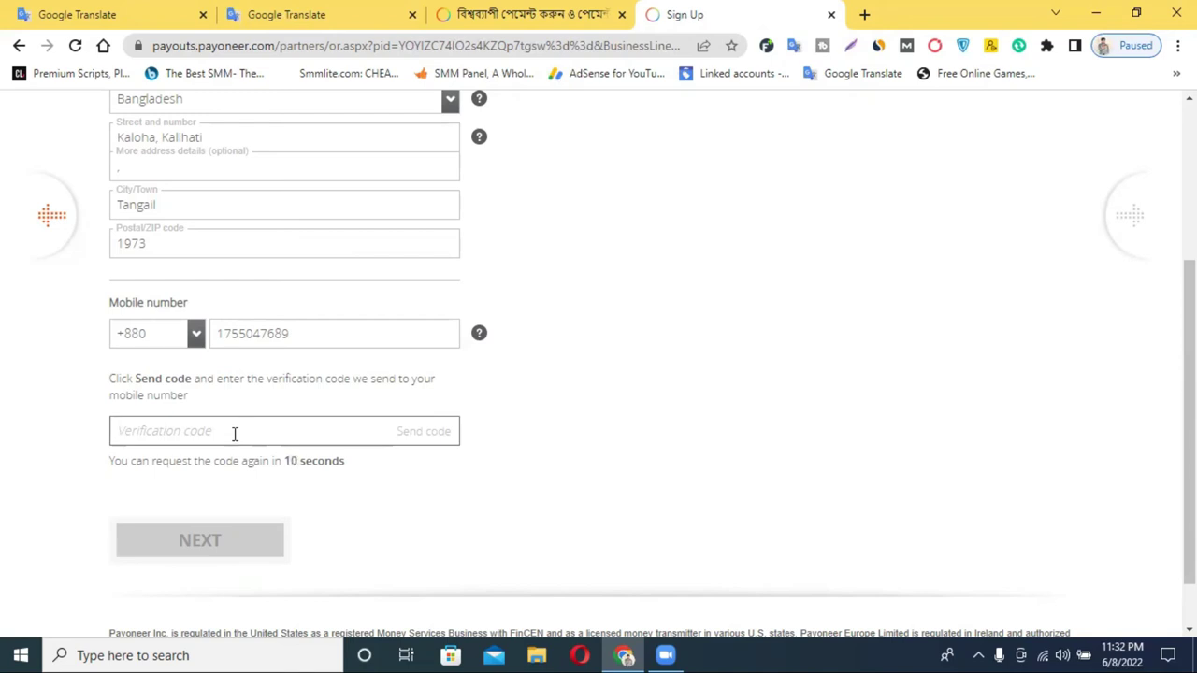
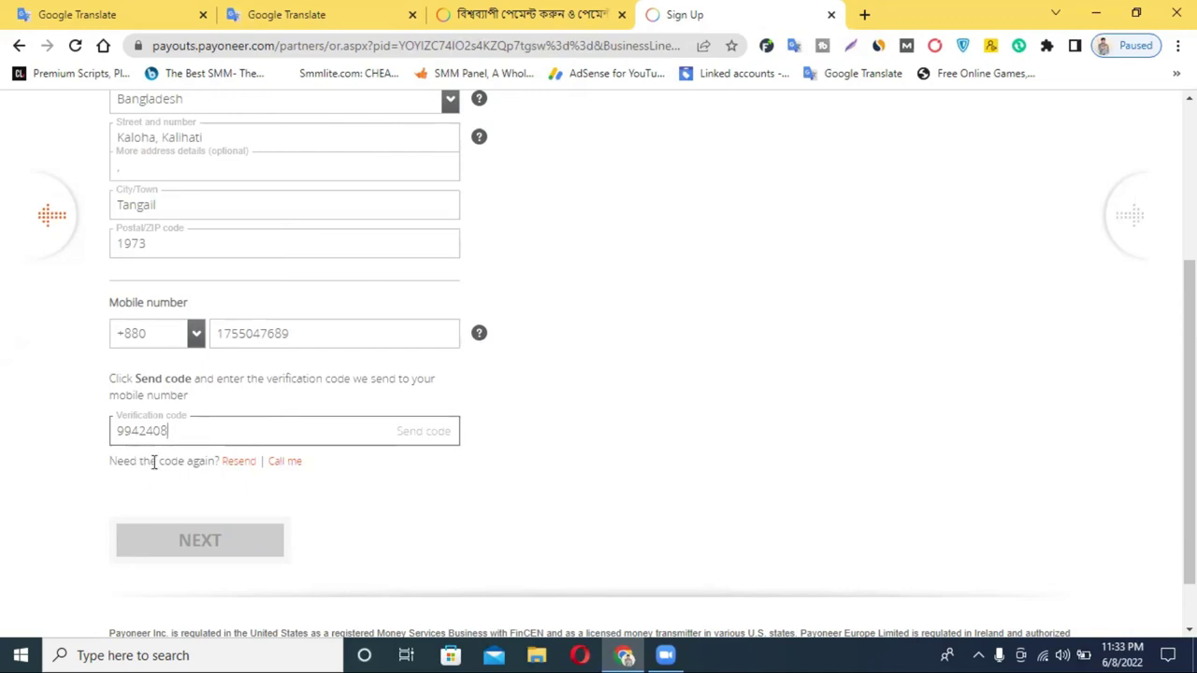
pyautogui.press('Left')
pyautogui.press('Left')
pyautogui.press('BackSpace')
pyautogui.press('End')
pyautogui.press('BackSpace')
pyautogui.write('9')
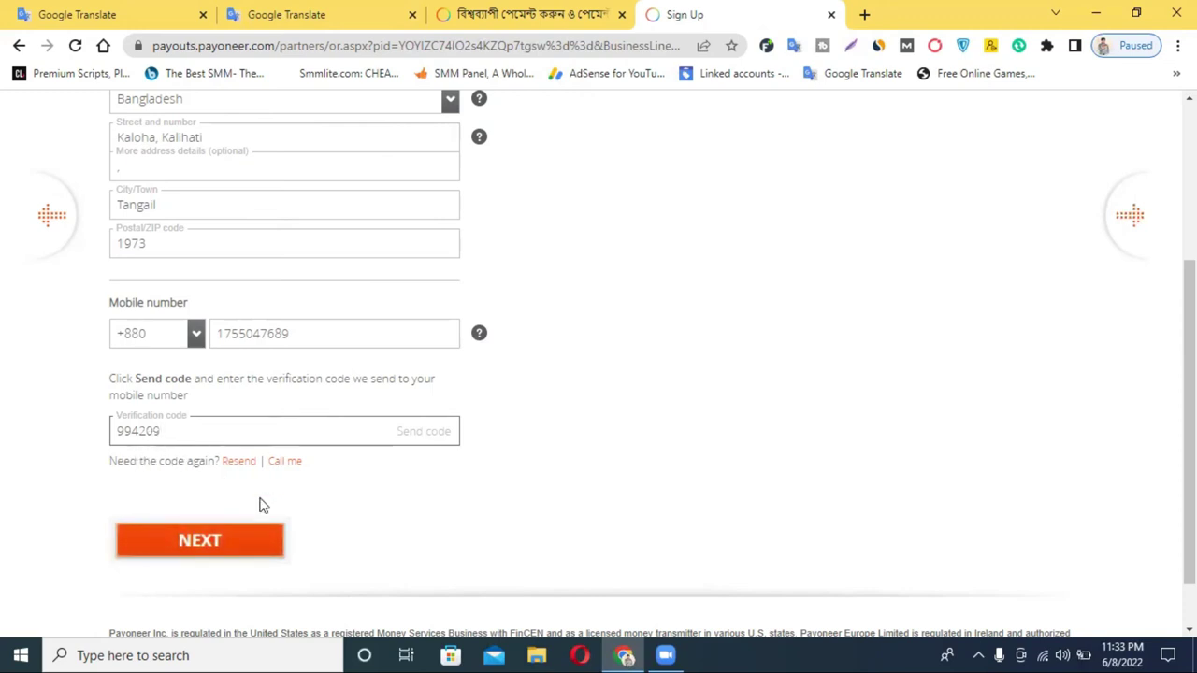
# - Submit the rejected verification code, delete it from the field, and request a new one
pyautogui.click(213, 549)
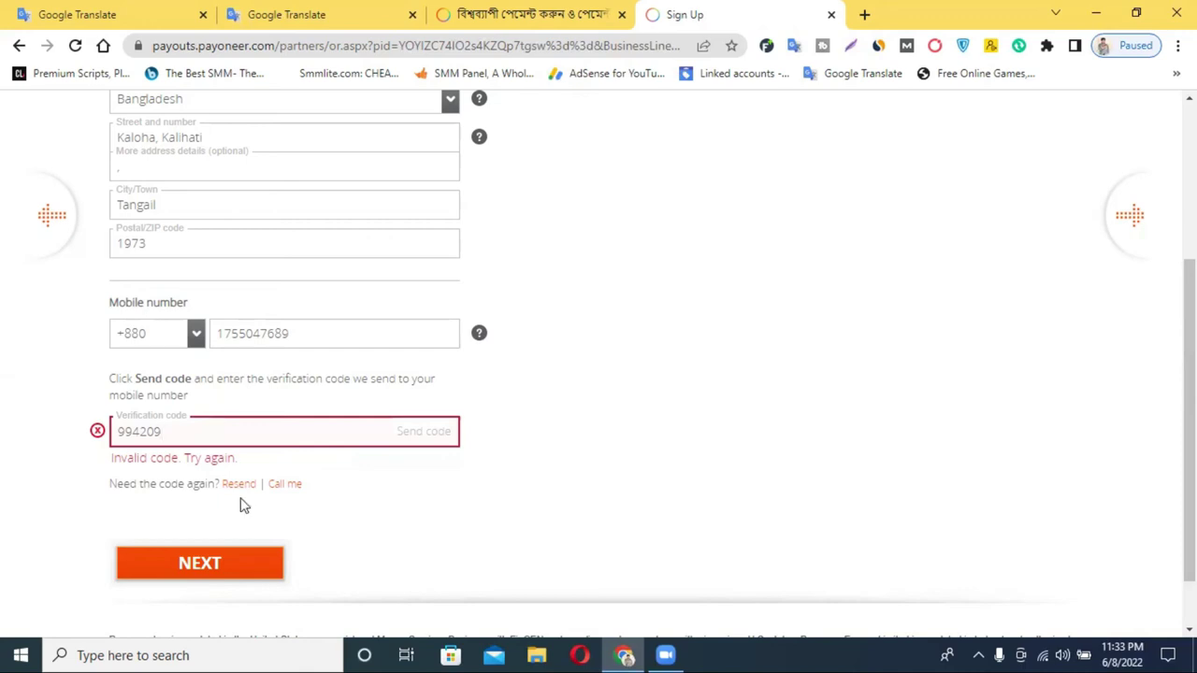
pyautogui.doubleClick(198, 433)
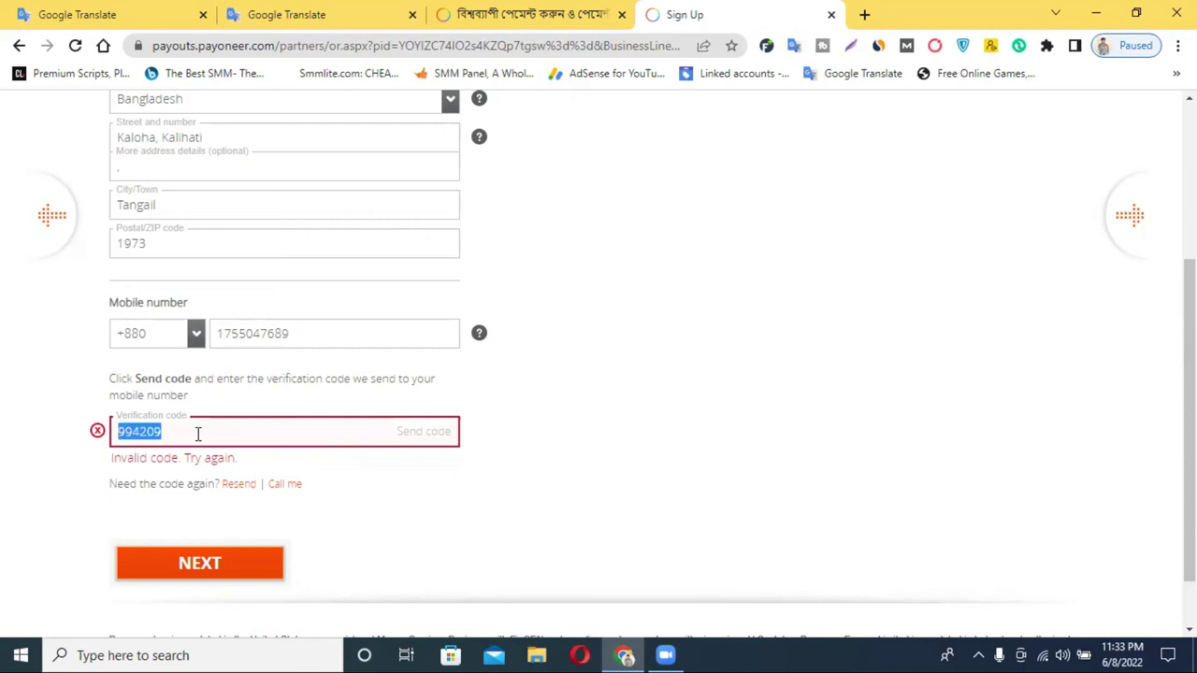
pyautogui.press('BackSpace')
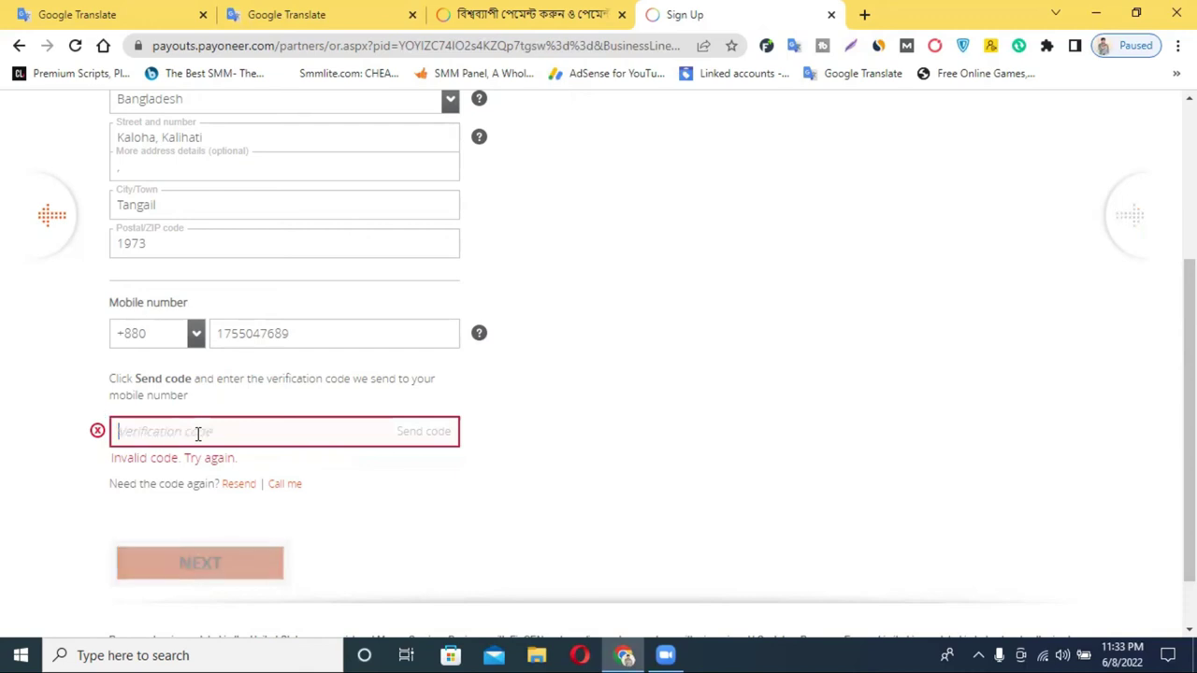
pyautogui.click(235, 486)
# - Enter the newly received verification code and continue to Security Details
pyautogui.click(250, 437)
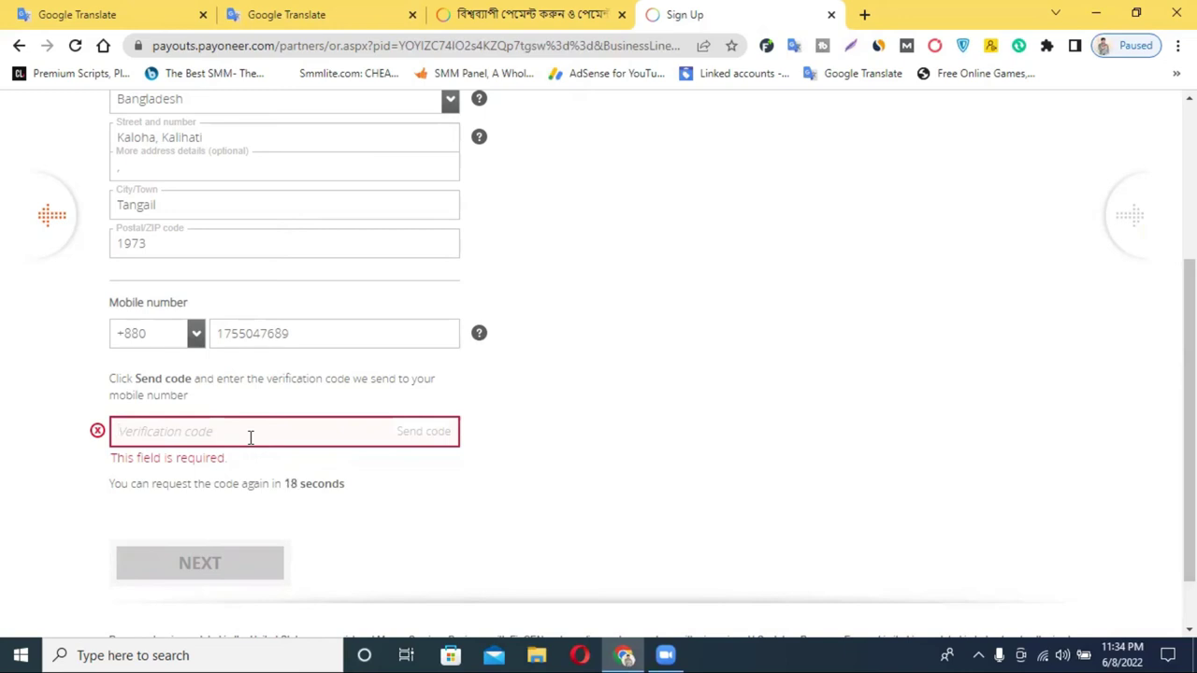
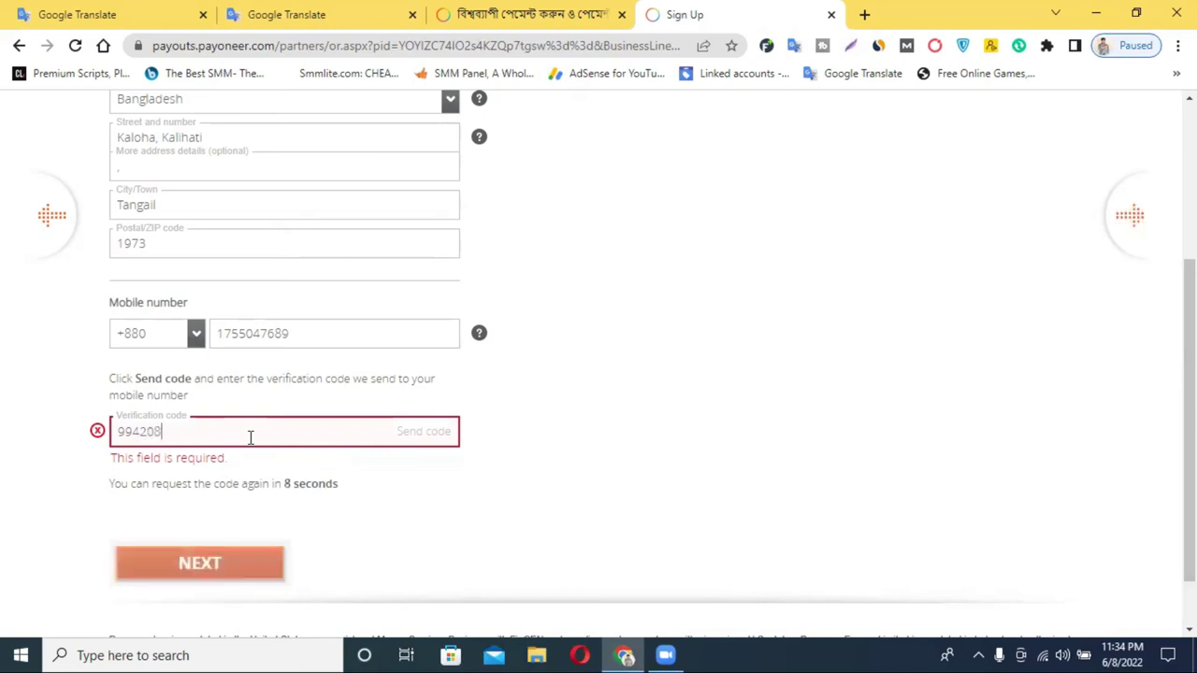
pyautogui.click(215, 572)
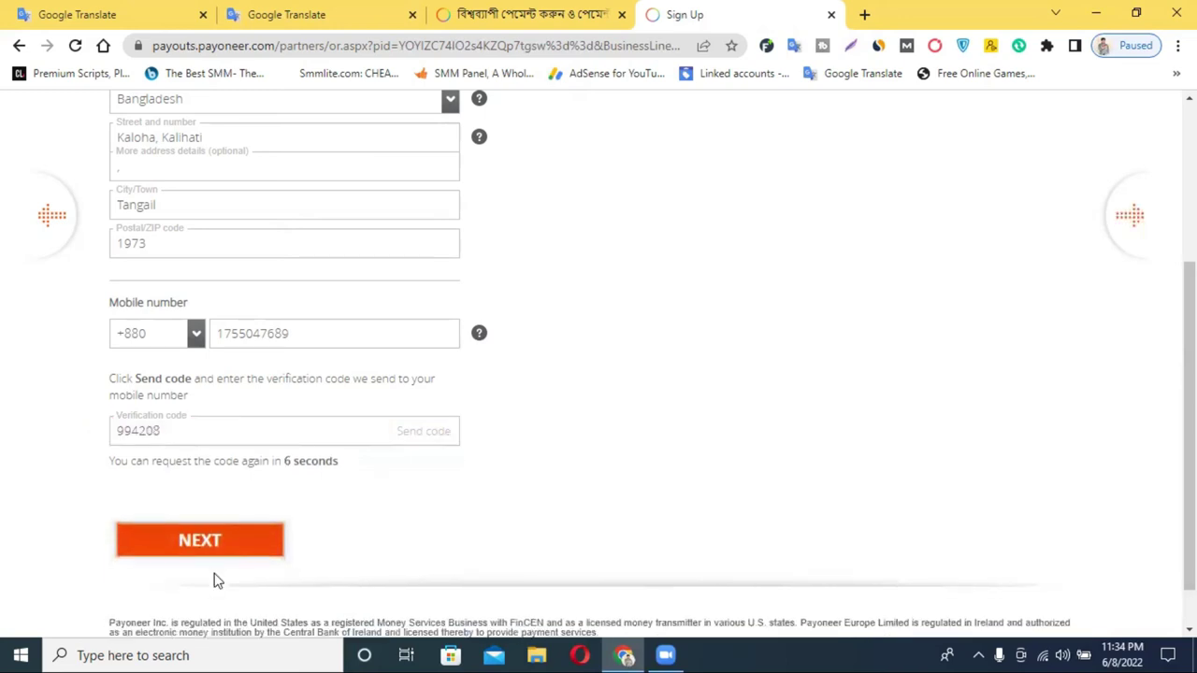
pyautogui.click(212, 554)
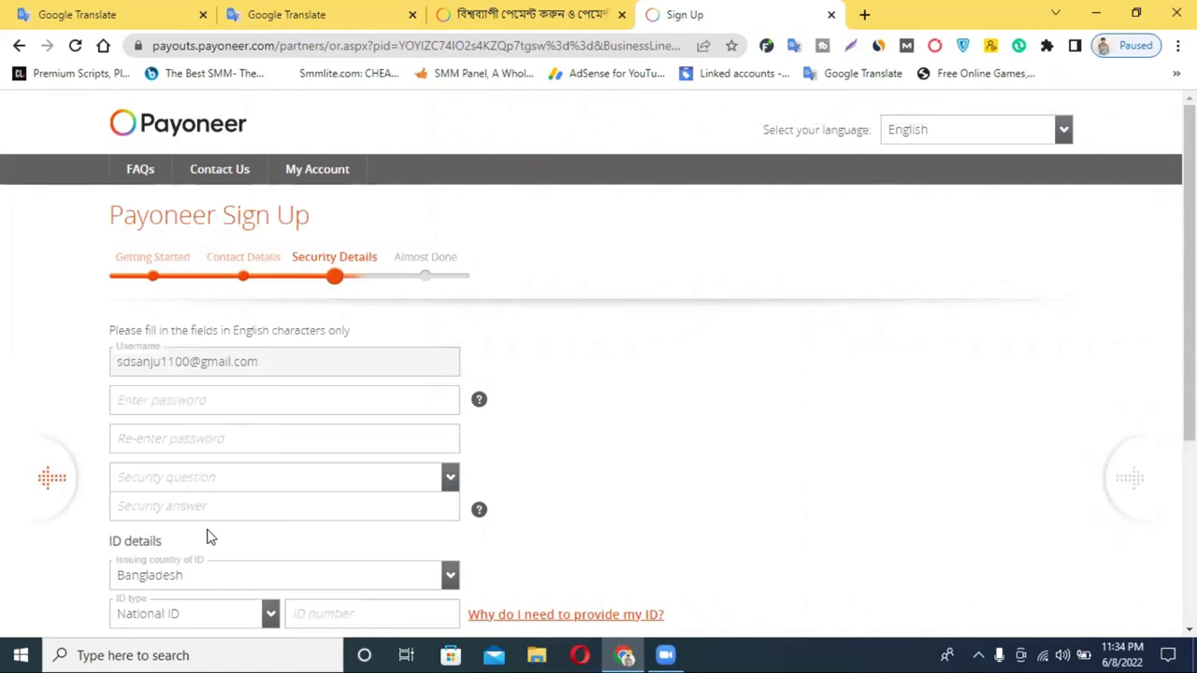
# - Dismiss the saved-password suggestions and type the account password in Enter password
pyautogui.scroll(-1, 183, 414)
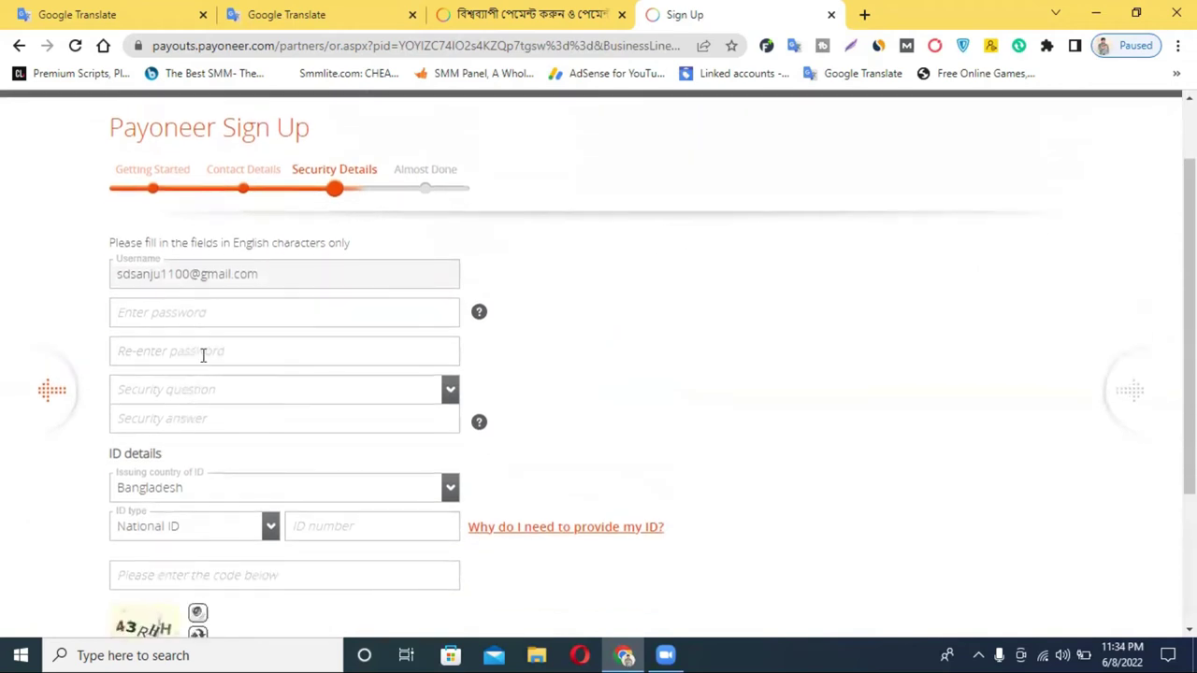
pyautogui.click(185, 311)
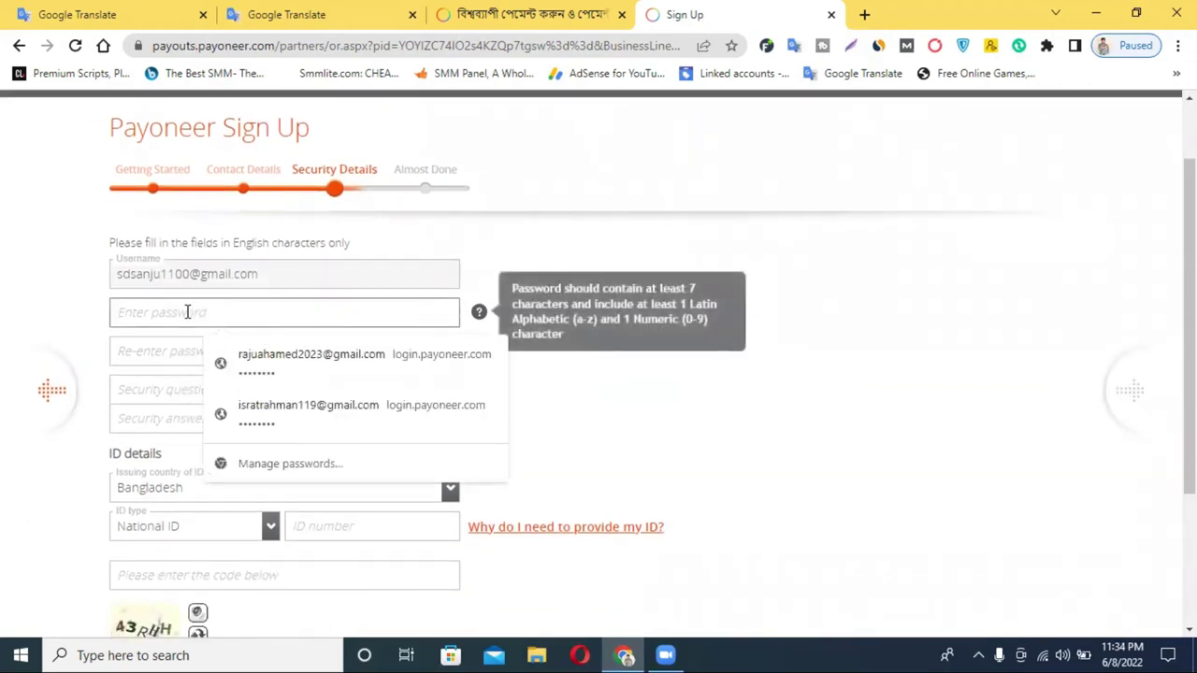
pyautogui.click(990, 328)
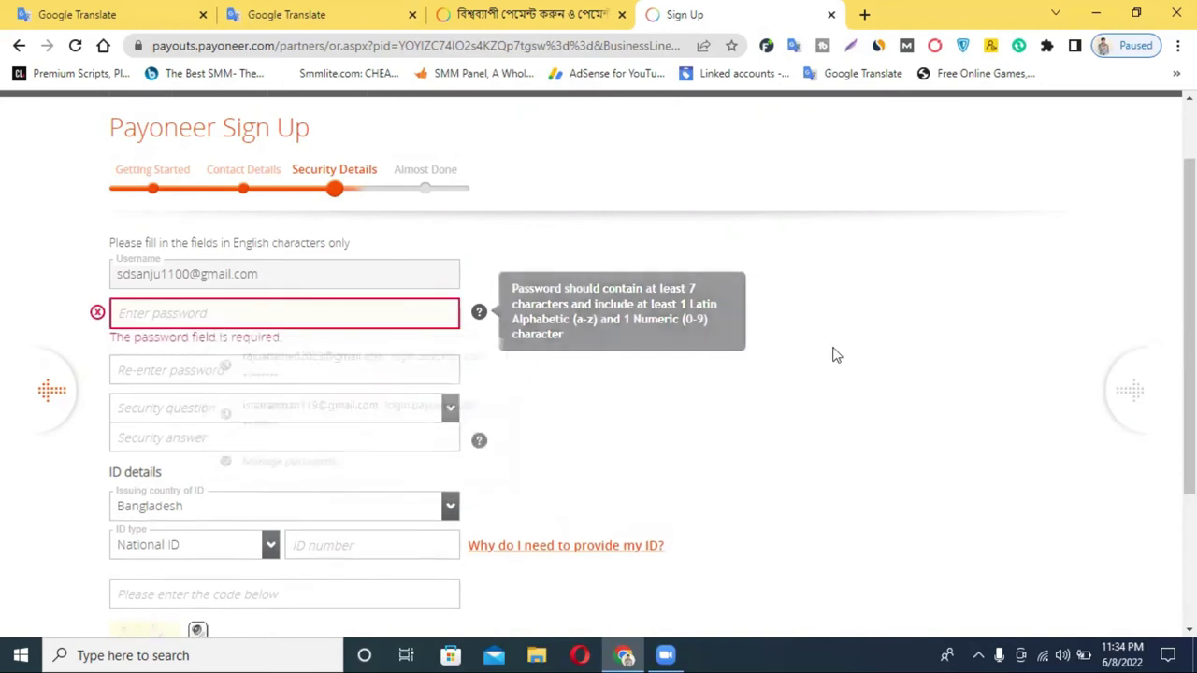
pyautogui.click(285, 313)
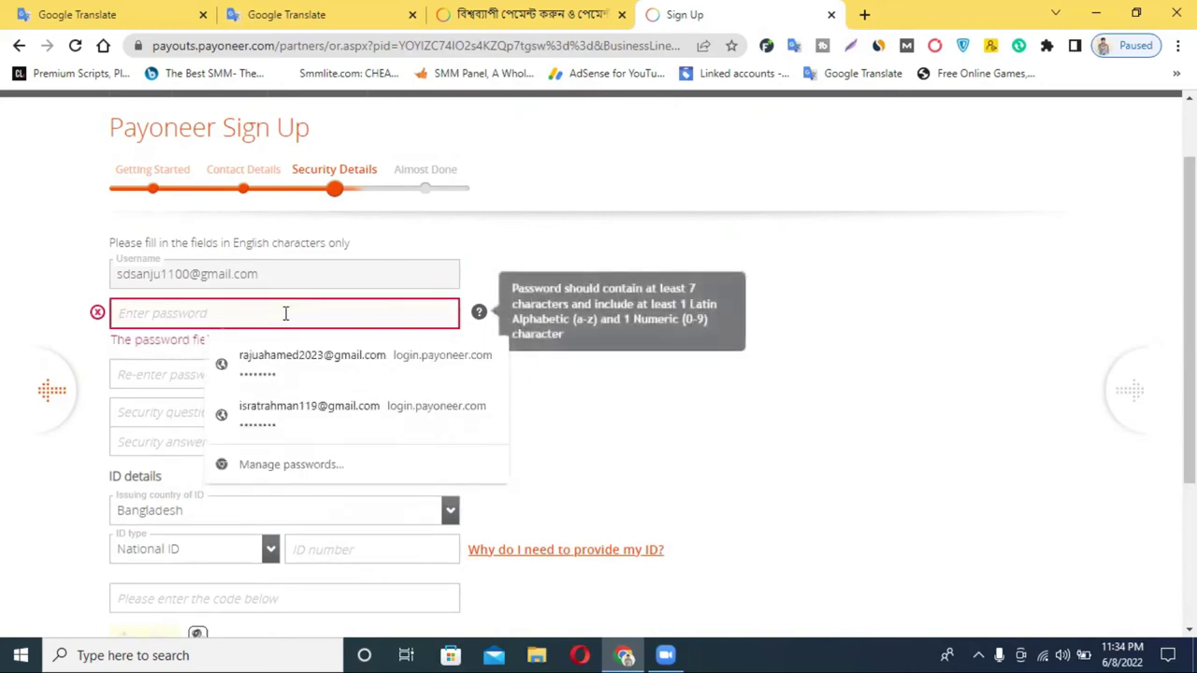
pyautogui.click(692, 447)
pyautogui.click(234, 378)
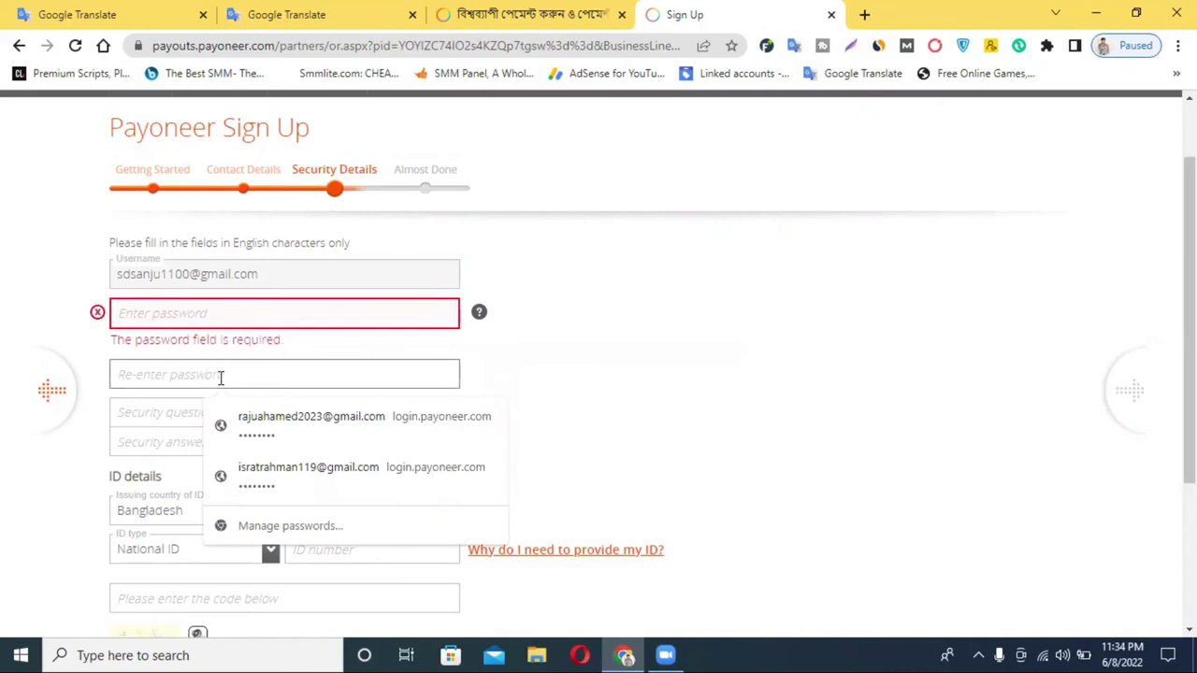
pyautogui.click(26, 259)
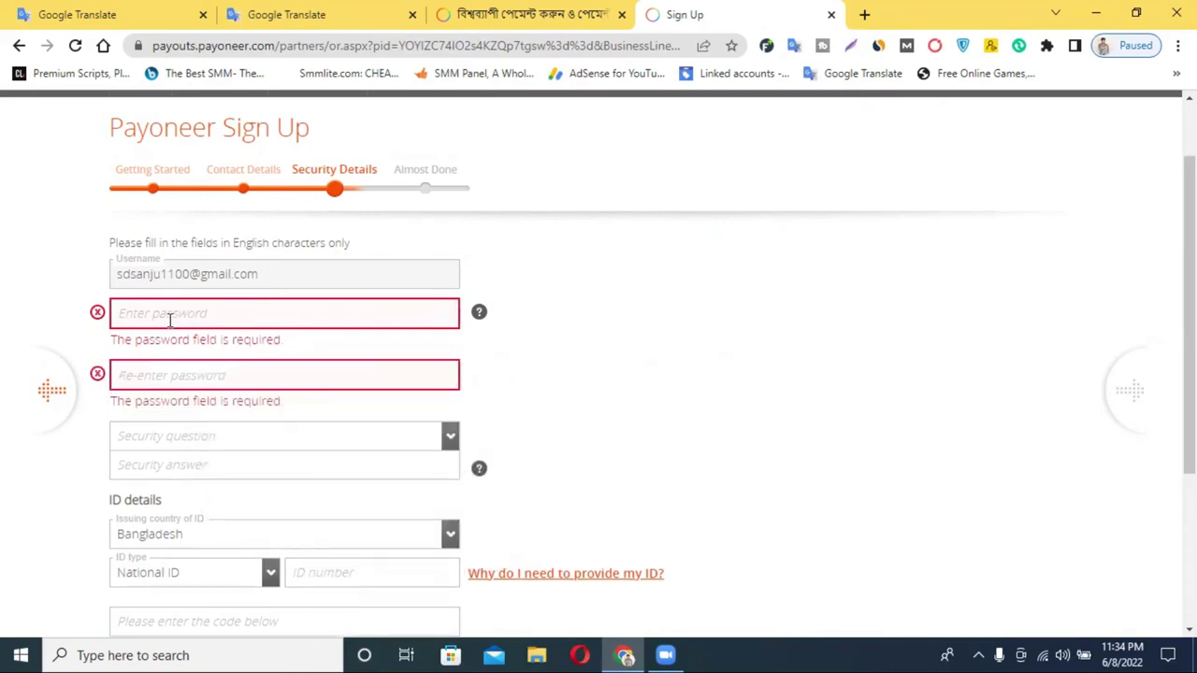
pyautogui.click(169, 319)
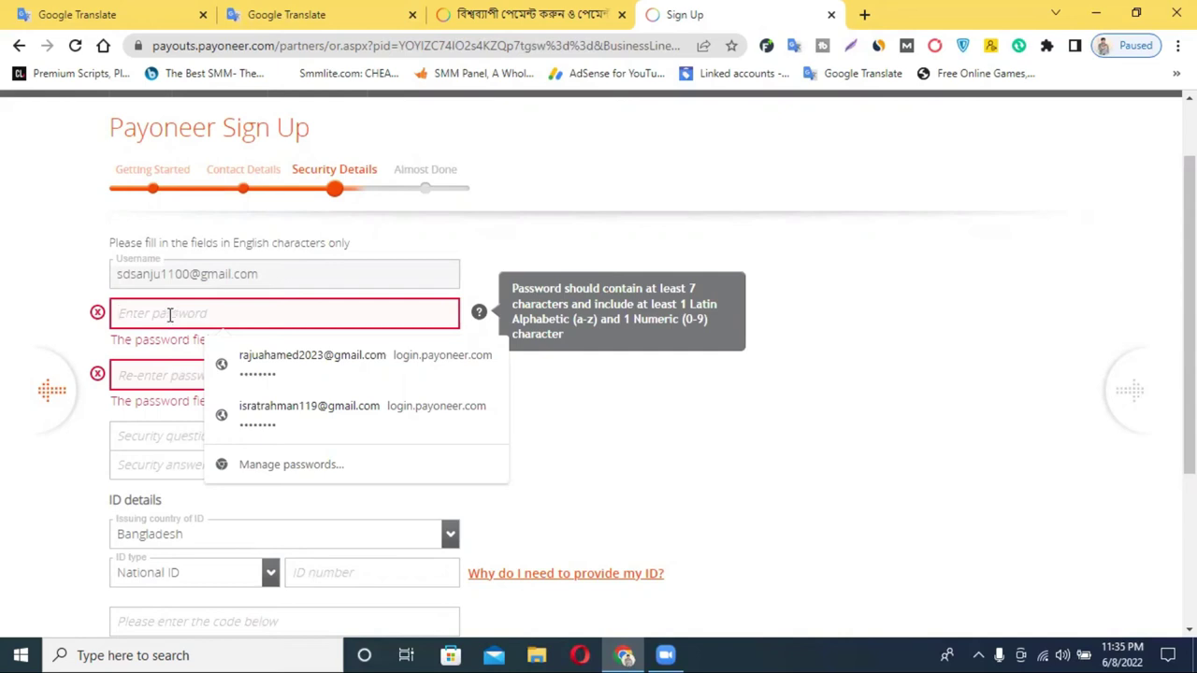
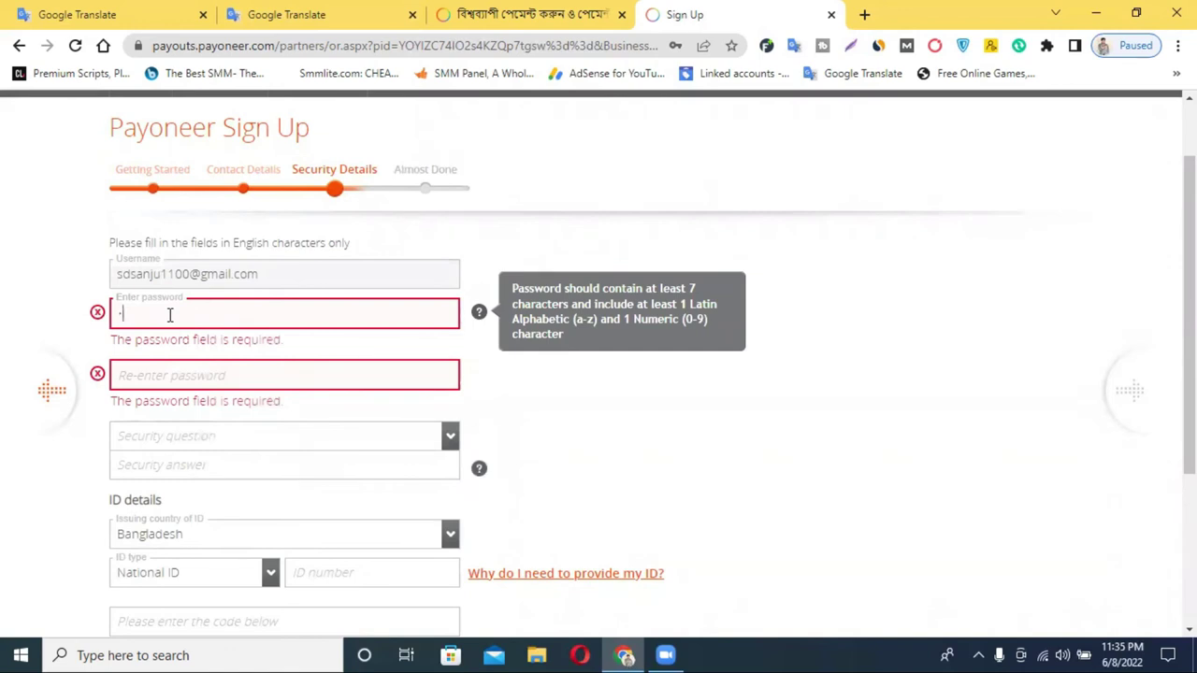
# - Fill in Re-enter password, then clear and retype Enter password so both match
pyautogui.click(159, 364)
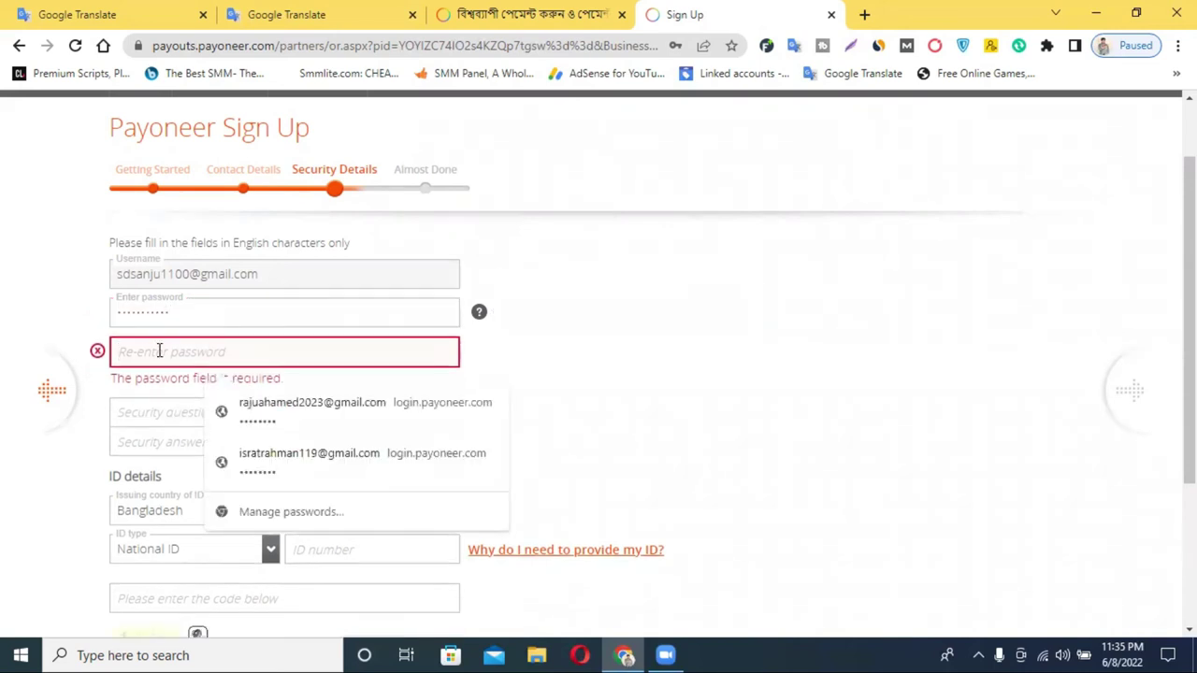
pyautogui.write('aa')
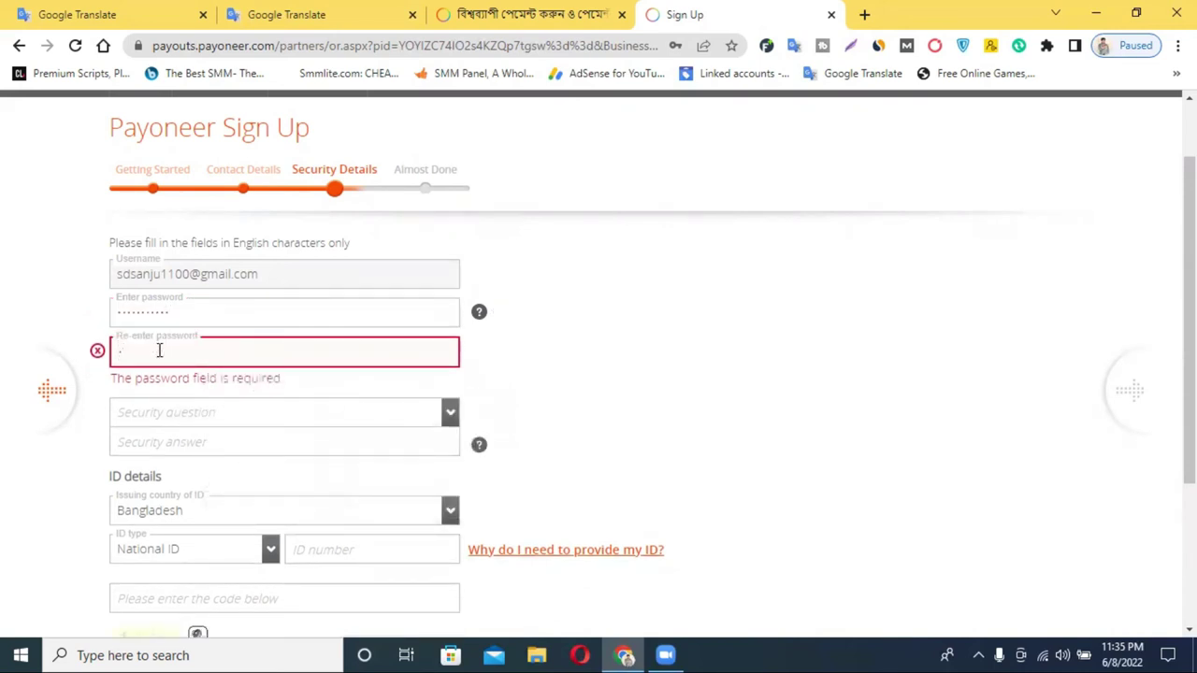
pyautogui.write('*******')
pyautogui.click(260, 316)
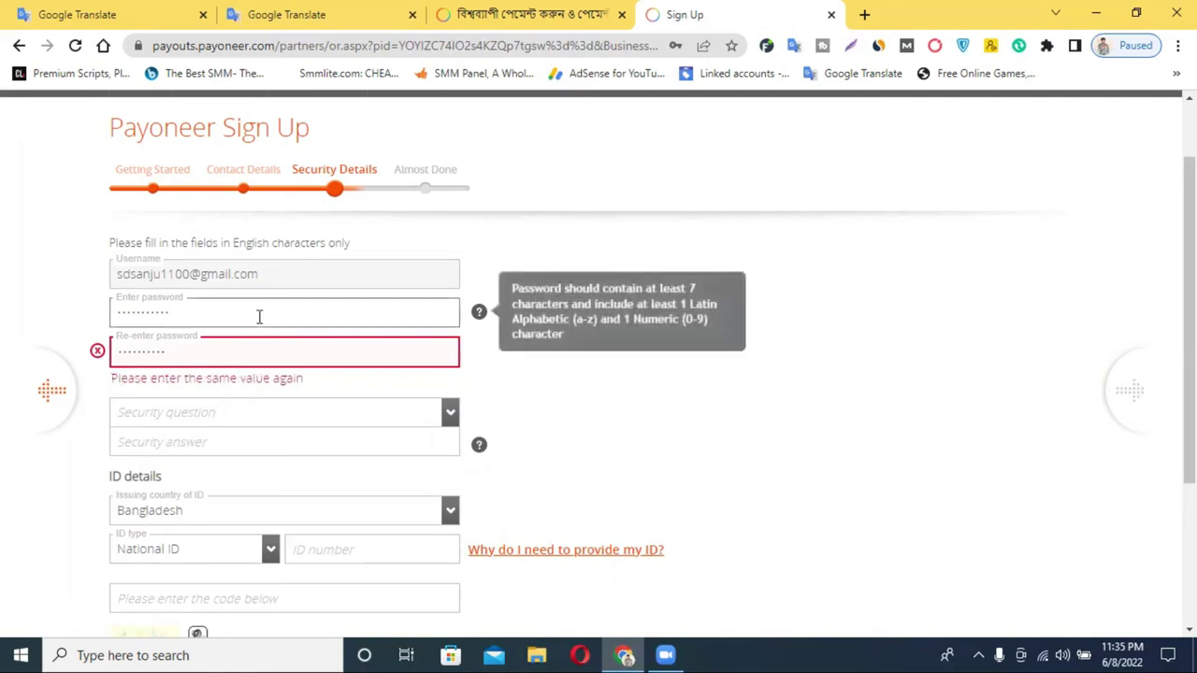
pyautogui.hotkey('ctrl', 'a')
pyautogui.press('BackSpace')
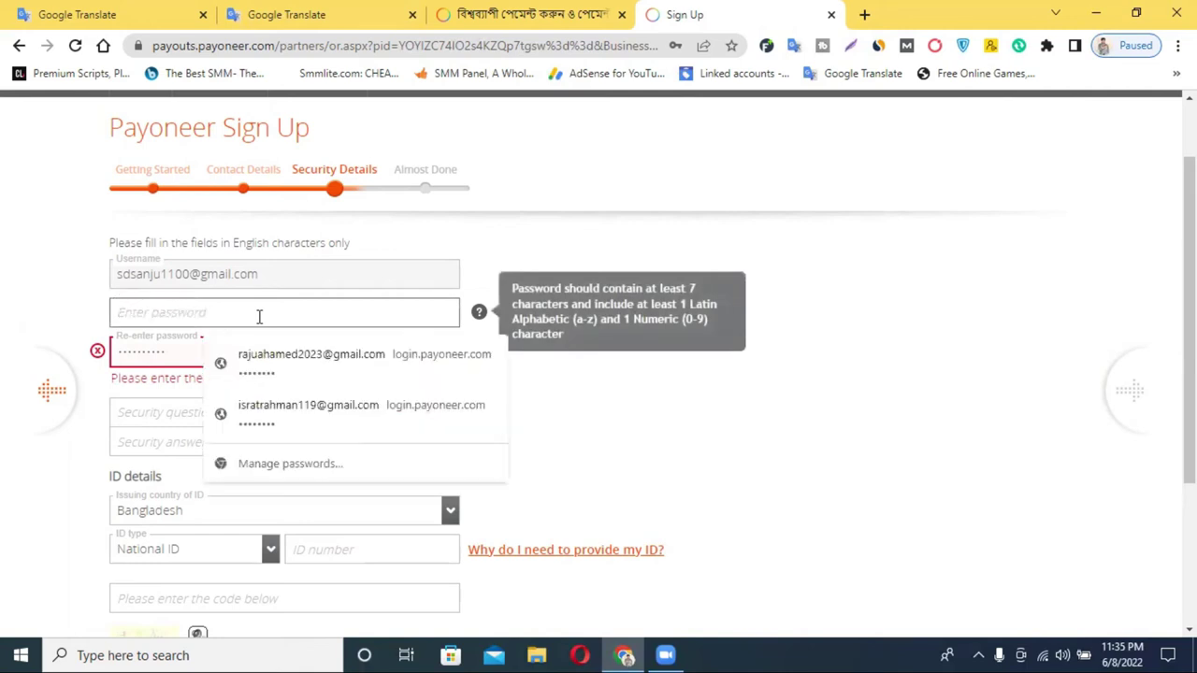
pyautogui.write('*')
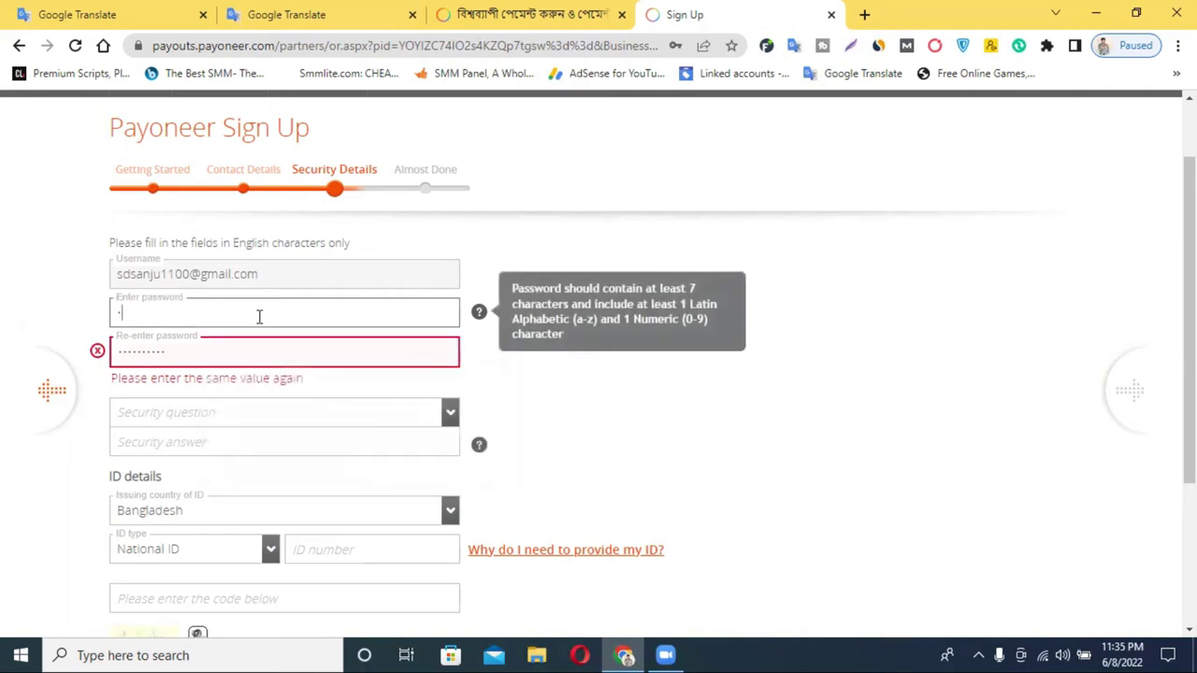
pyautogui.write('*********')
pyautogui.click(524, 412)
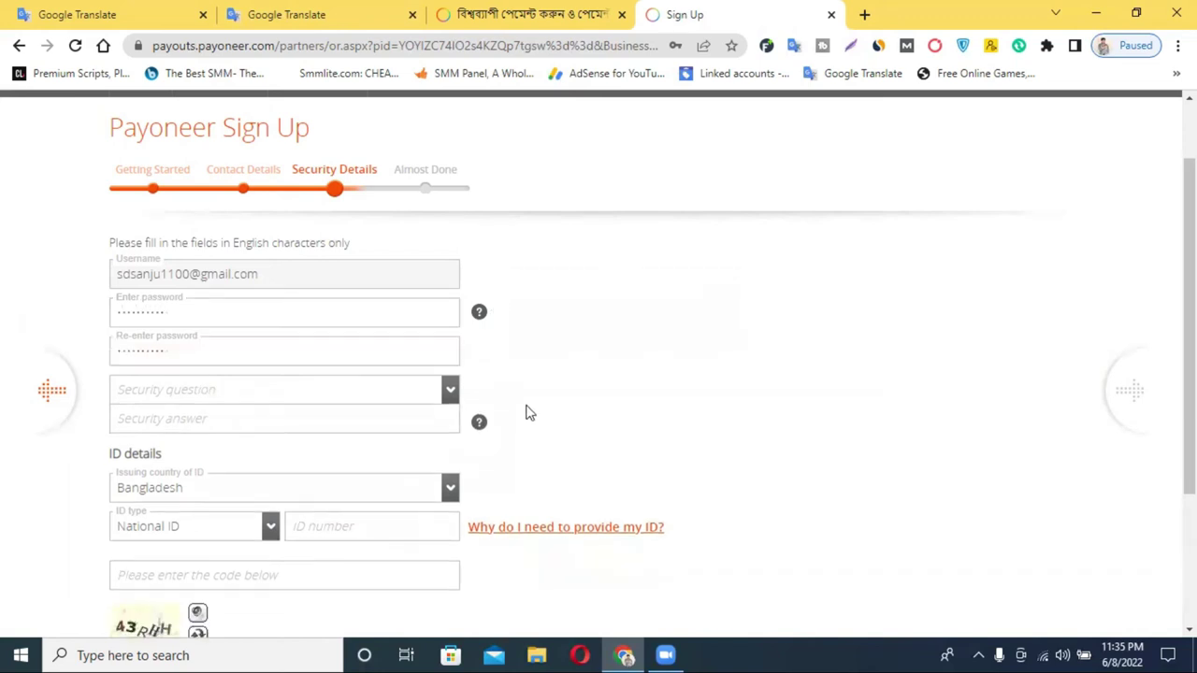
# - Choose 'What is the first name of your spouse's father?' and type the security answer
pyautogui.click(215, 391)
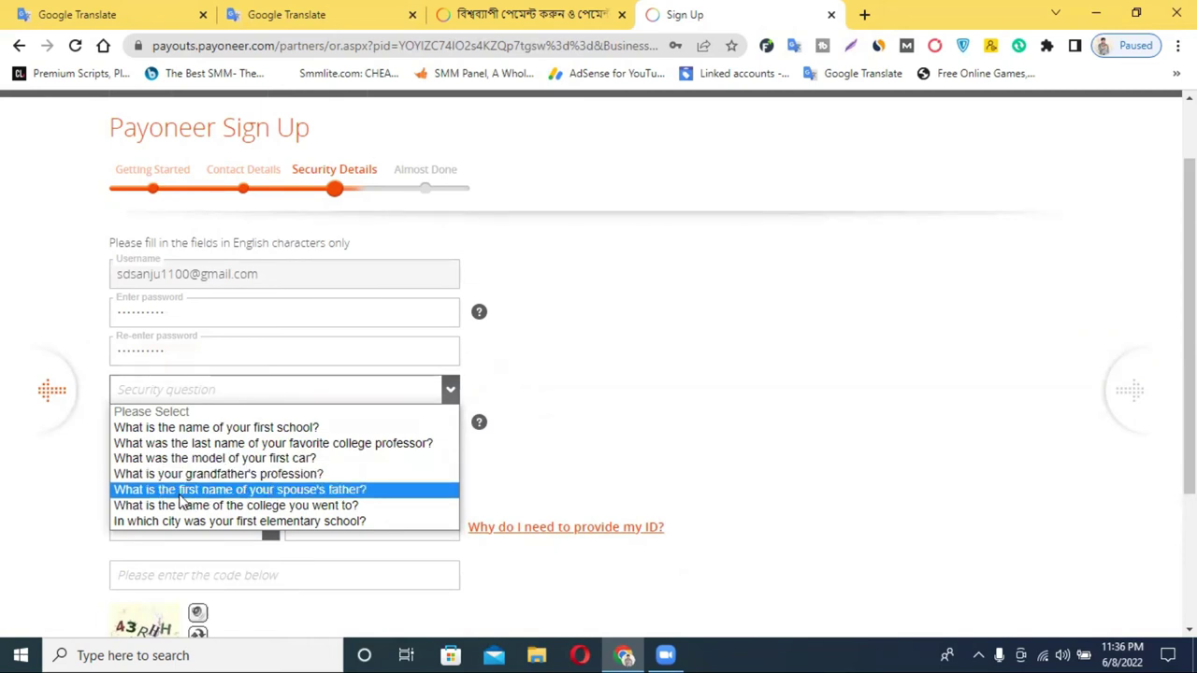
pyautogui.click(236, 494)
pyautogui.click(184, 421)
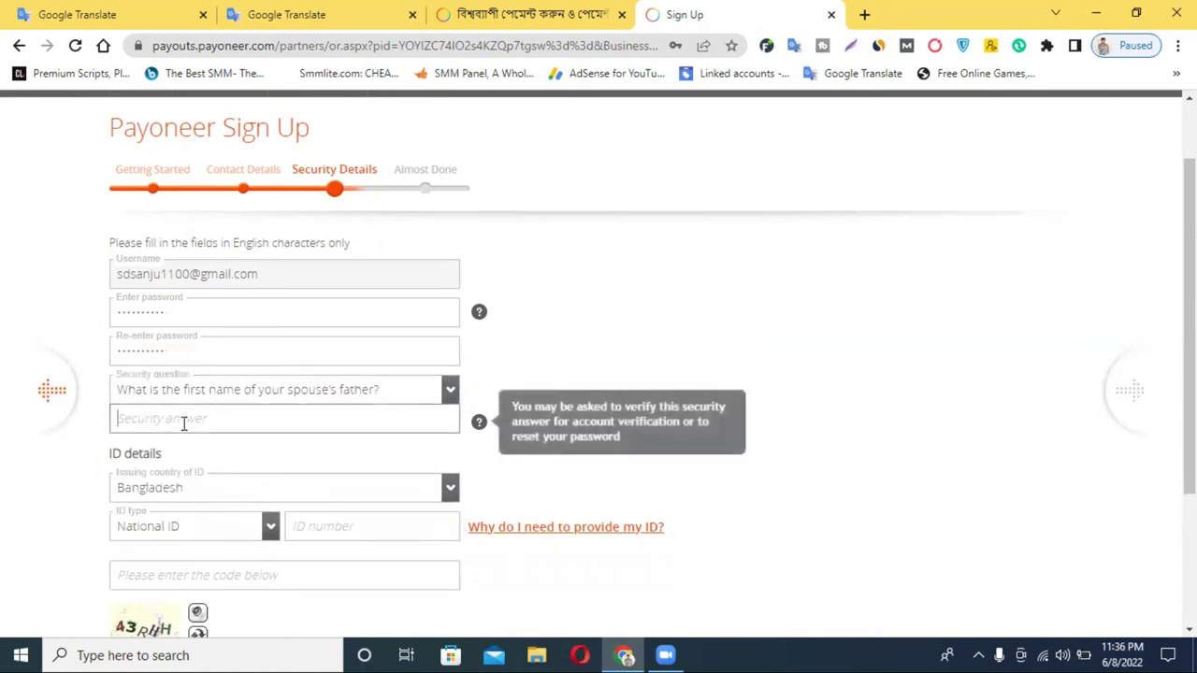
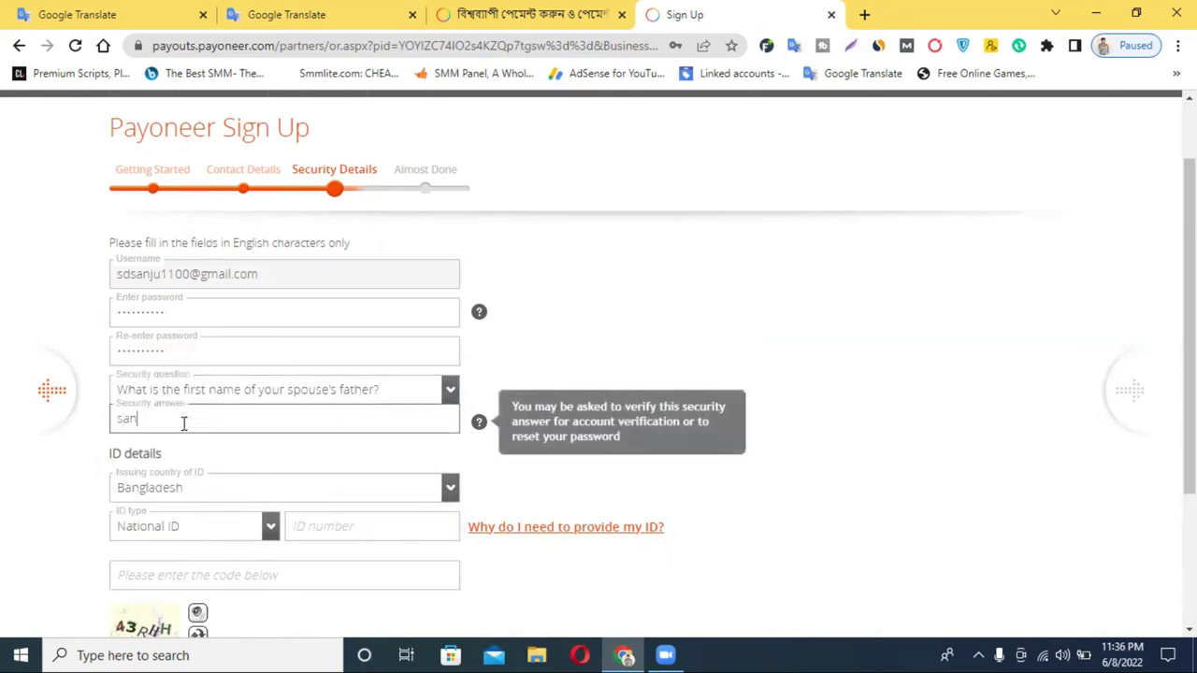
# - Go back to contact details, return to Security Details, and focus the ID number field
pyautogui.click(53, 390)
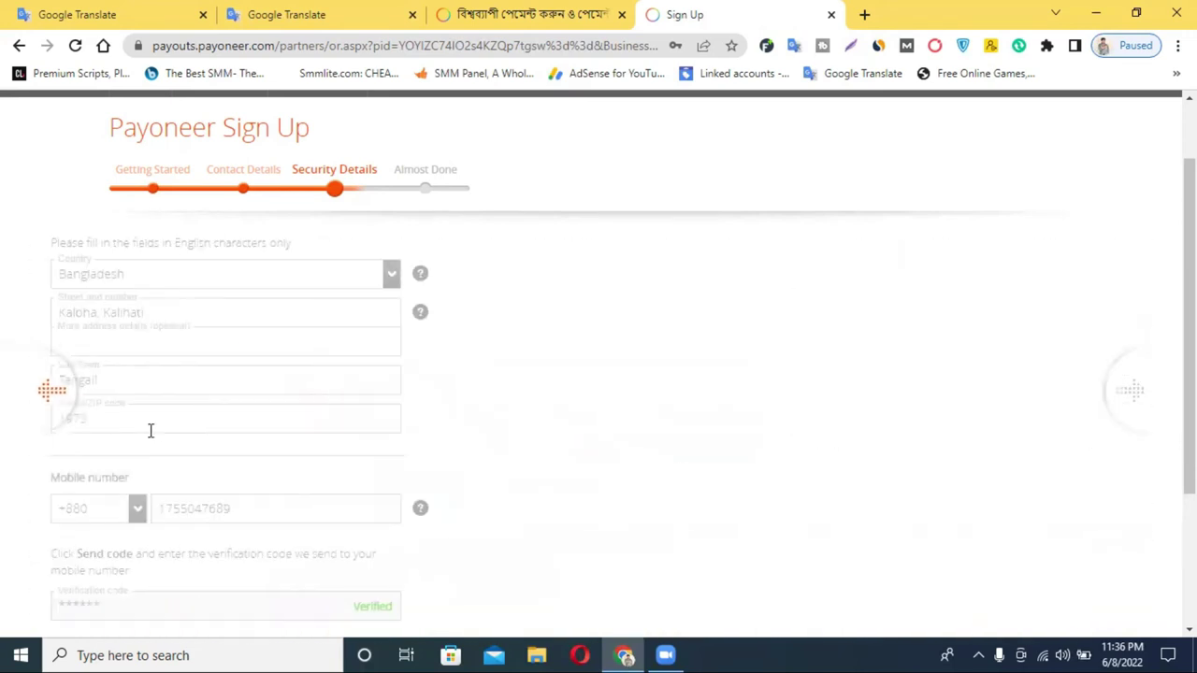
pyautogui.click(1139, 478)
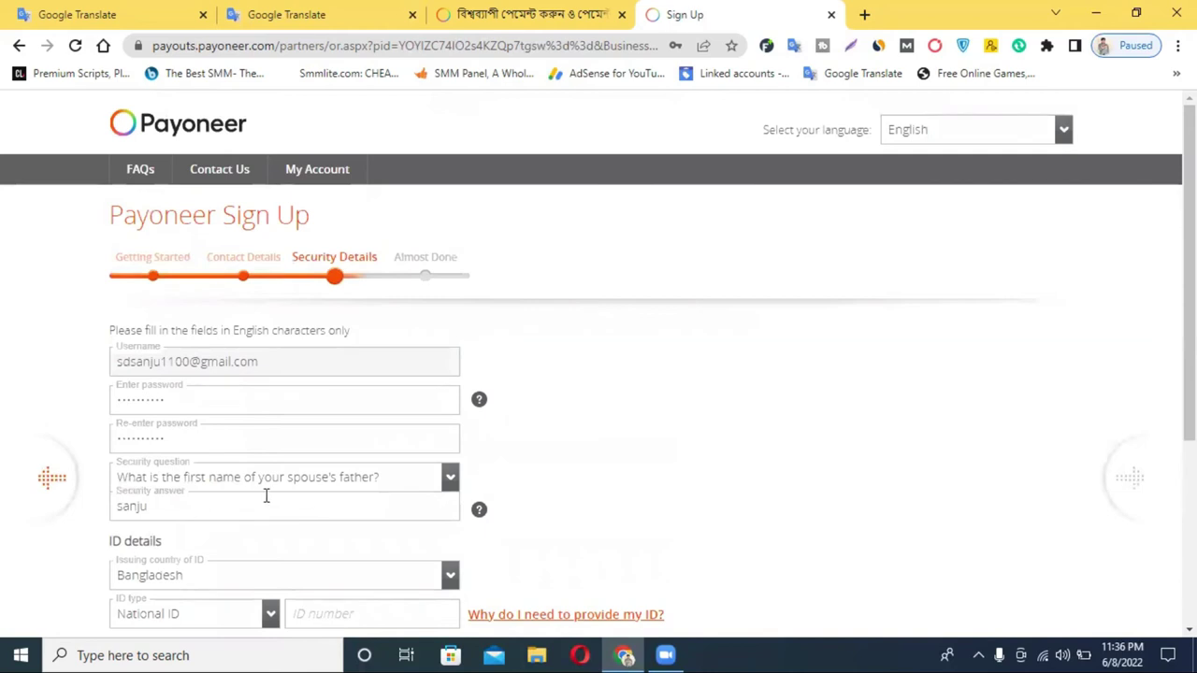
pyautogui.scroll(-1, 266, 496)
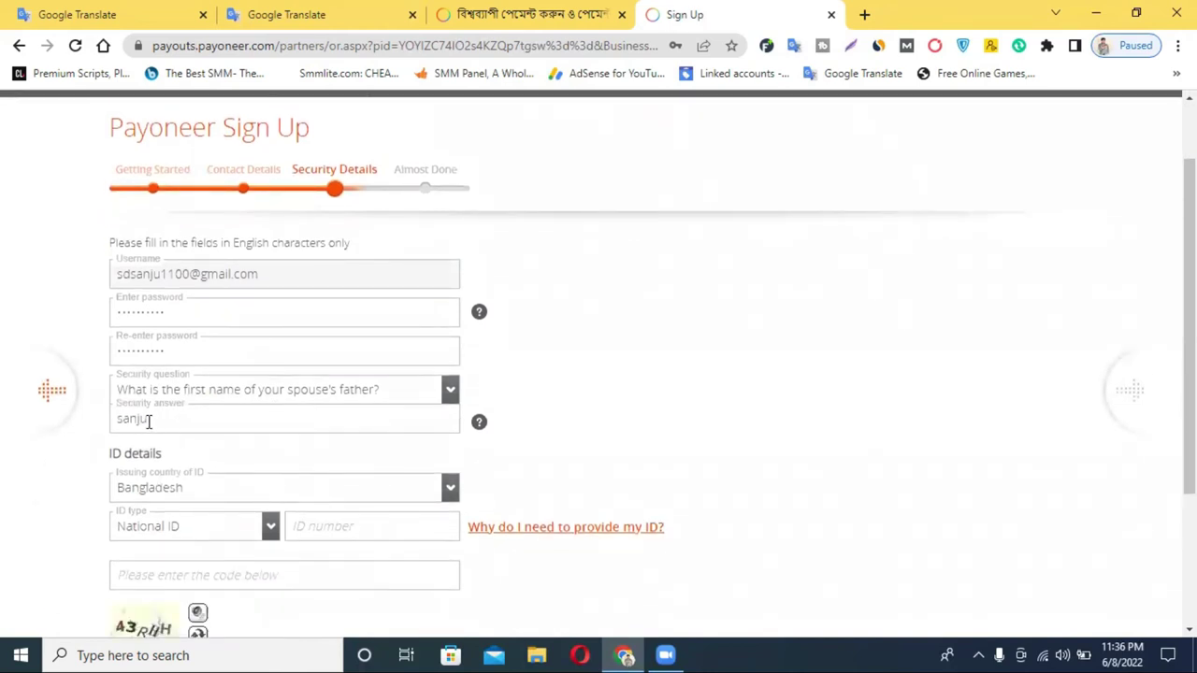
pyautogui.click(307, 522)
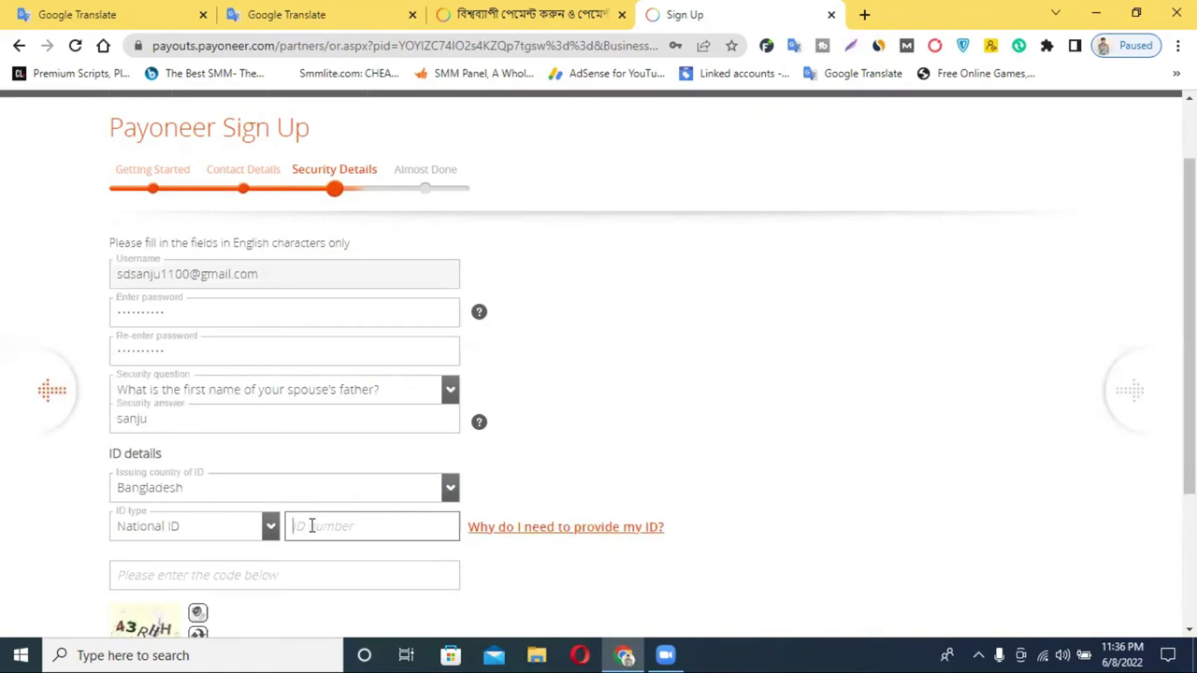
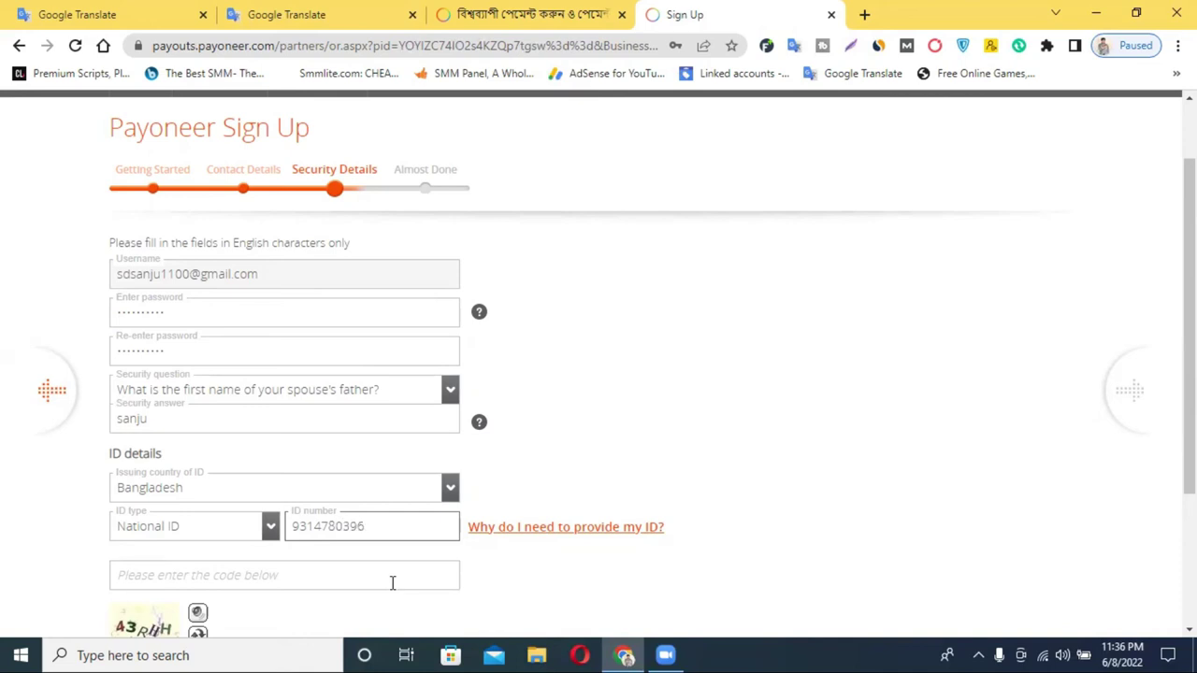
# - Enter the captcha code and submit the Security Details step
pyautogui.scroll(-2, 383, 528)
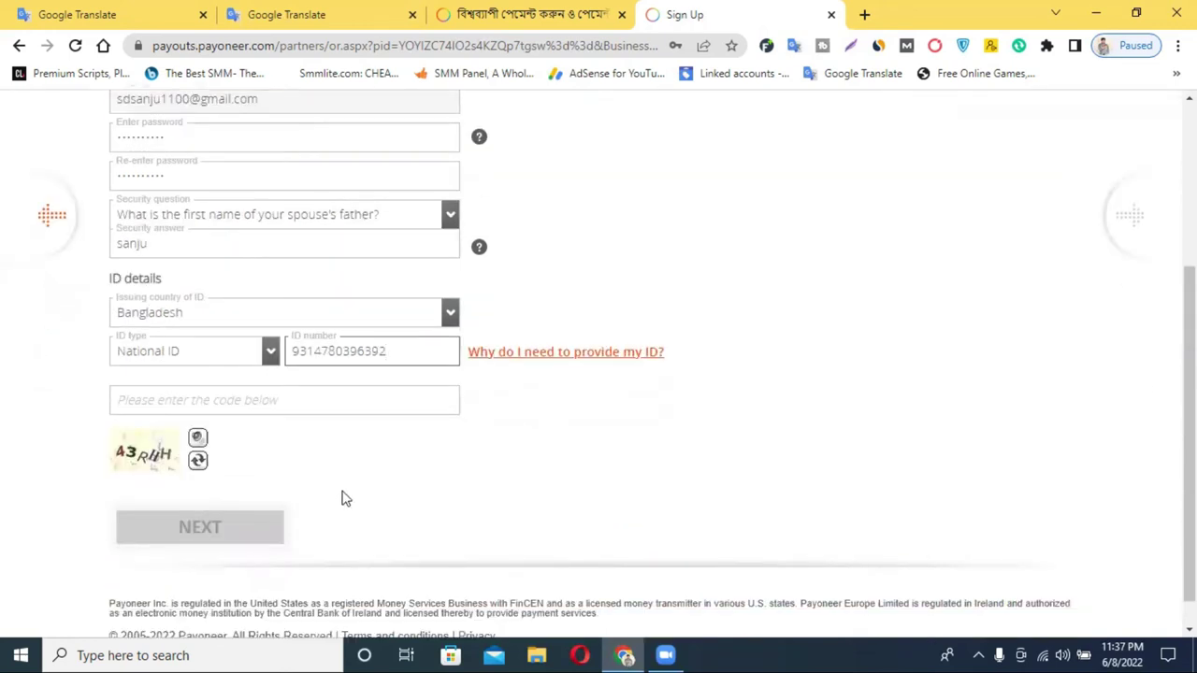
pyautogui.click(245, 402)
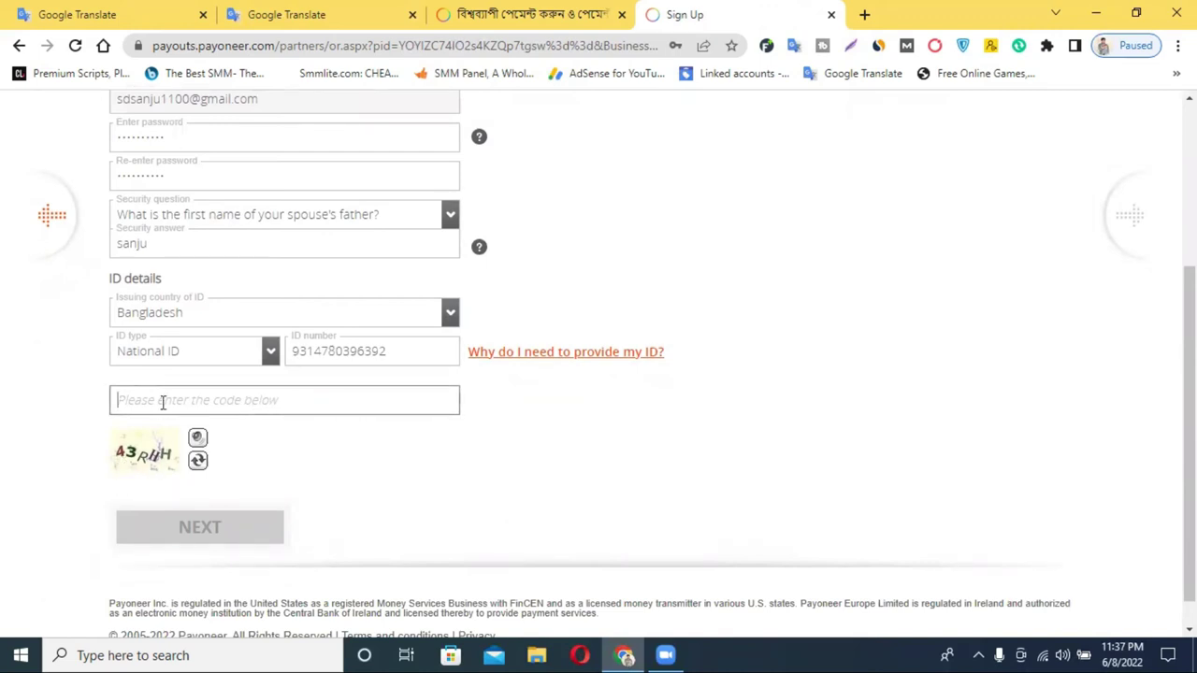
pyautogui.write('4')
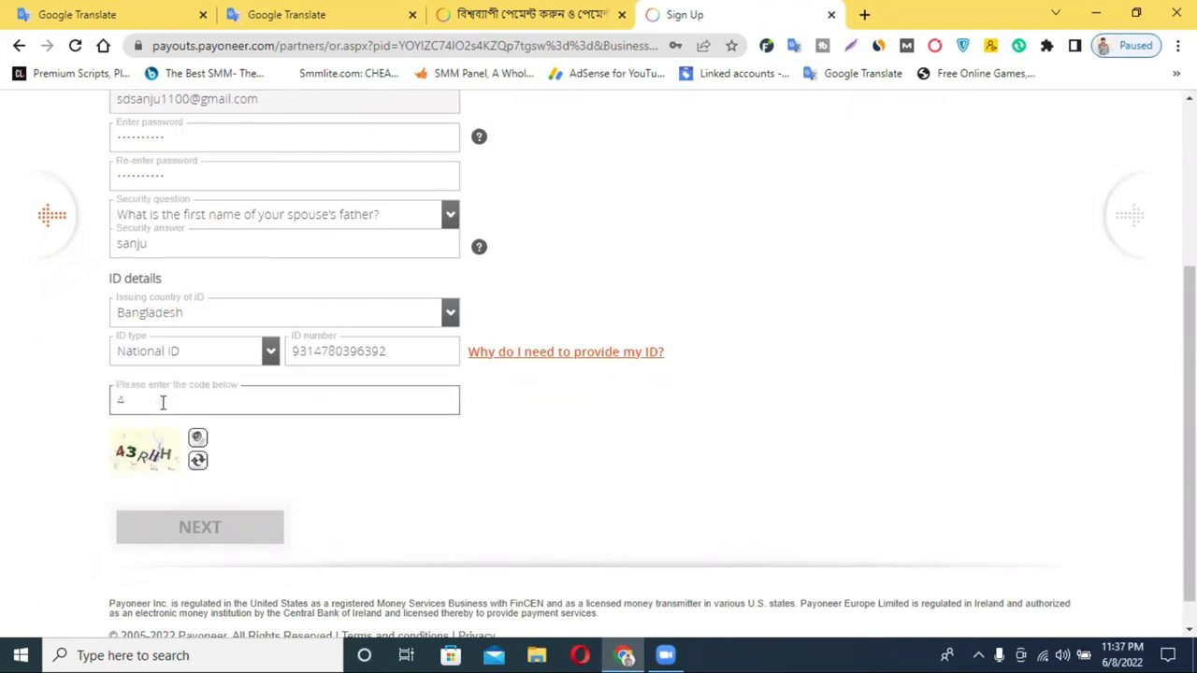
pyautogui.write('3RHH')
pyautogui.click(200, 529)
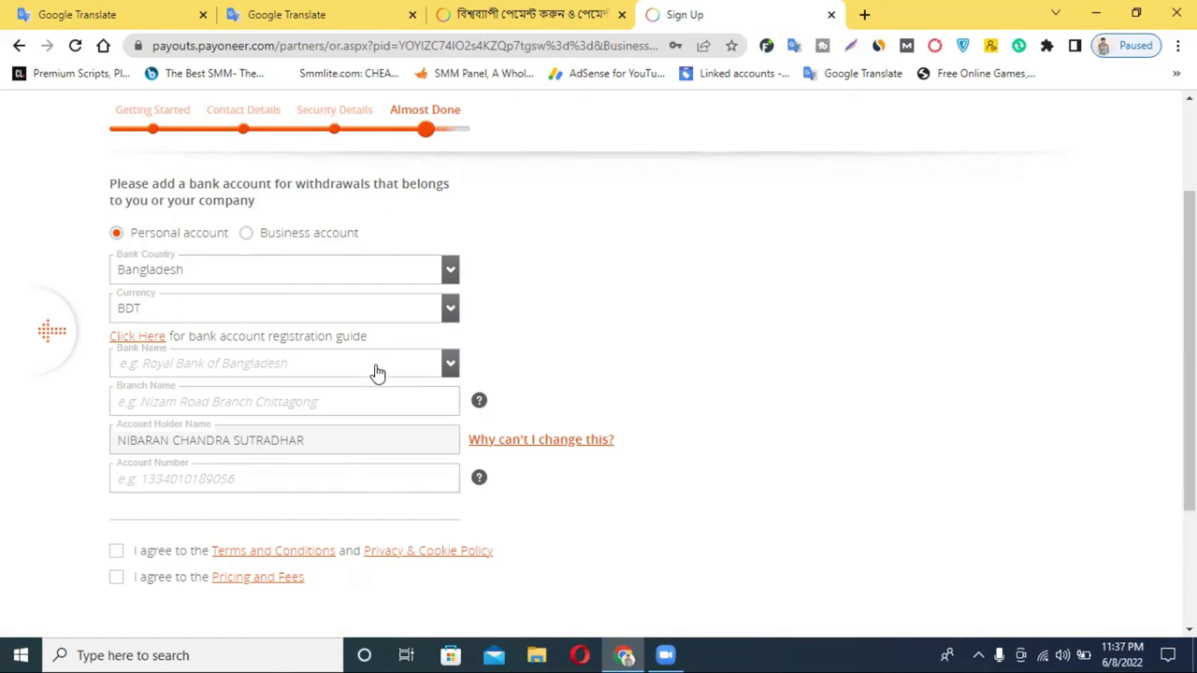
# - Pick DUTCHBANGLA BANK LTD from the Bank Name list and open a new browser tab
pyautogui.click(447, 366)
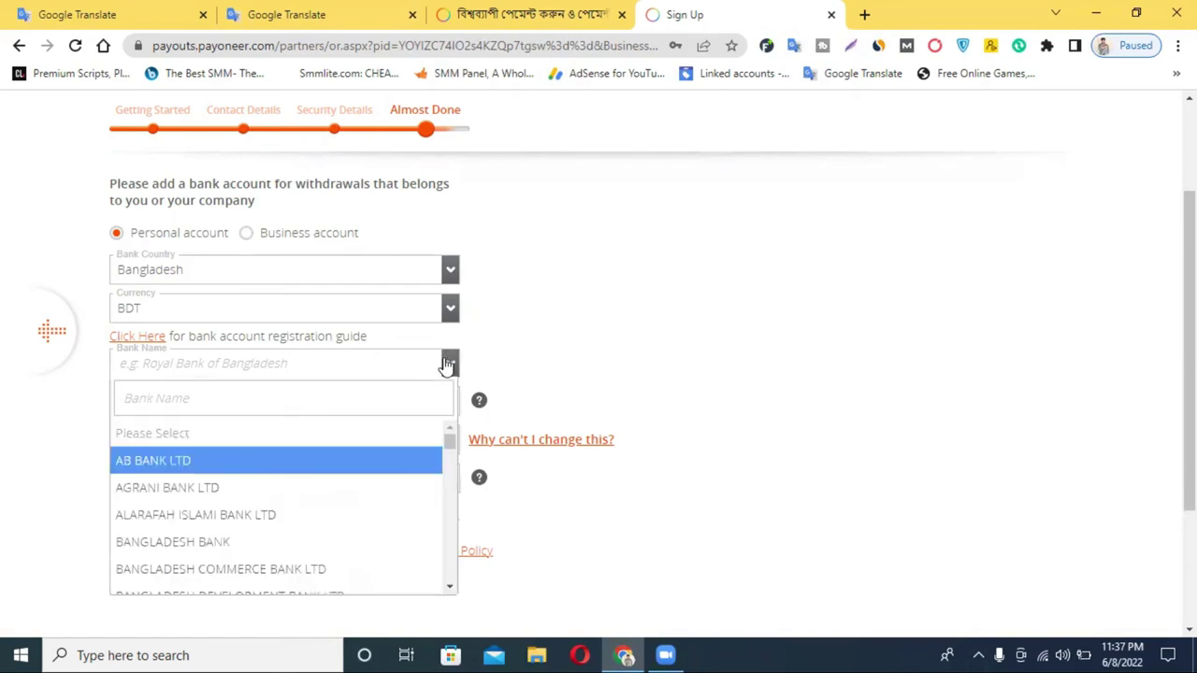
pyautogui.click(557, 347)
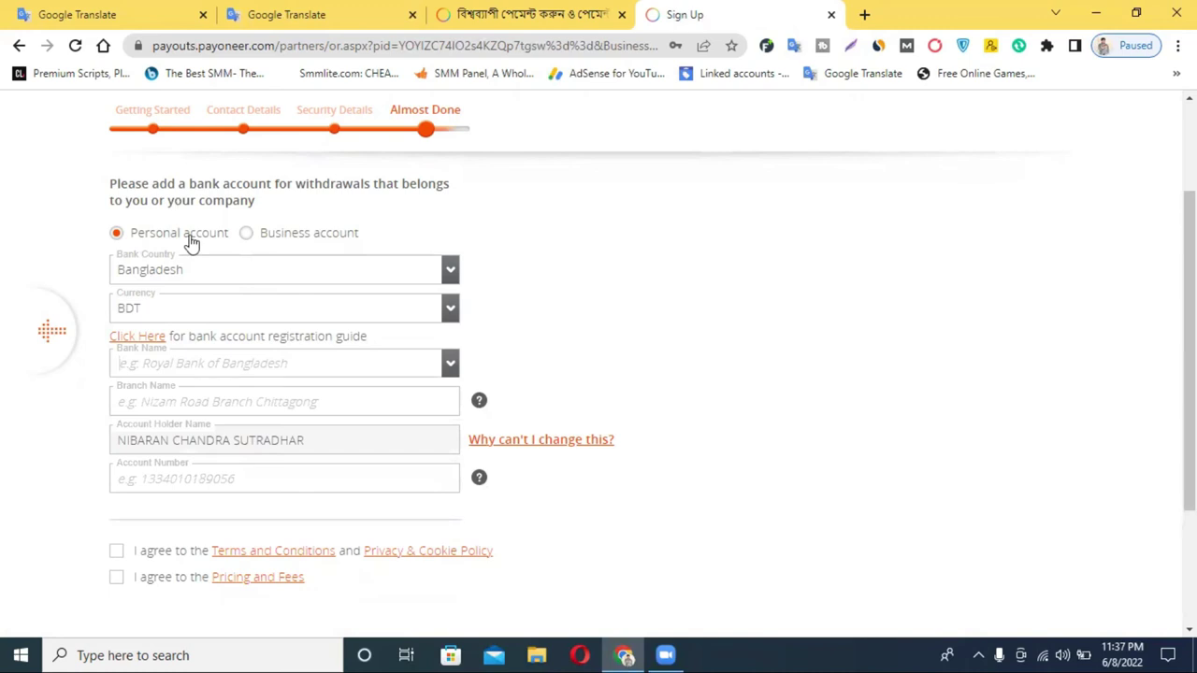
pyautogui.click(443, 365)
pyautogui.scroll(-2, 341, 506)
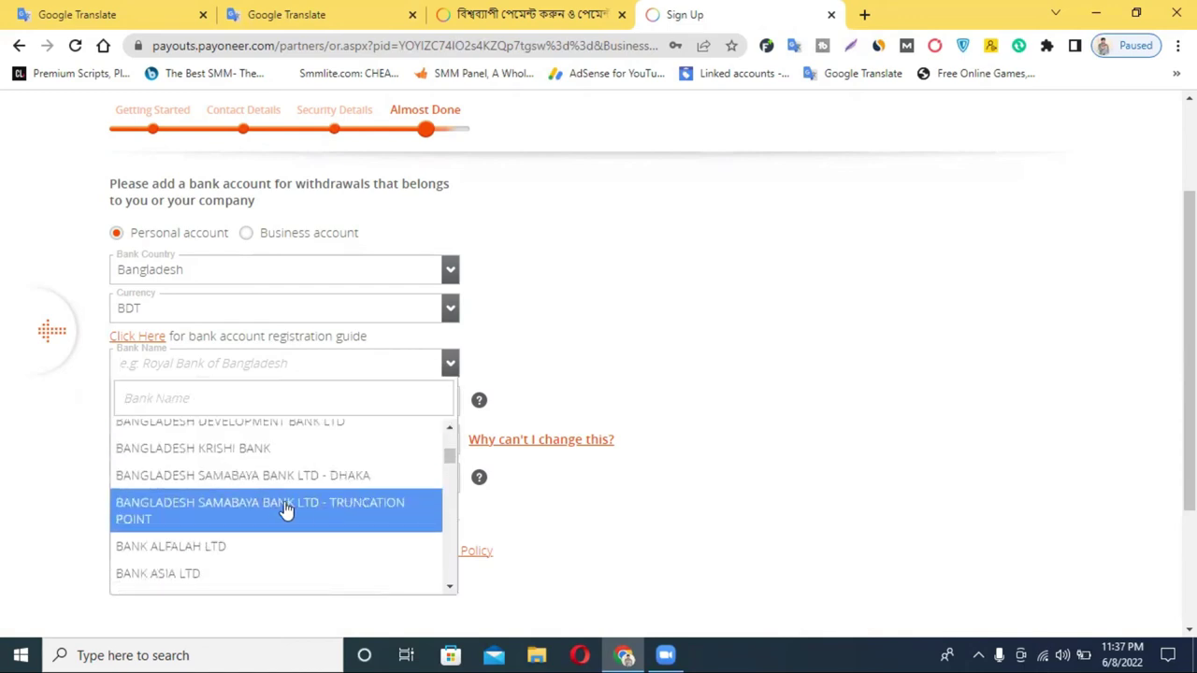
pyautogui.scroll(-2, 288, 510)
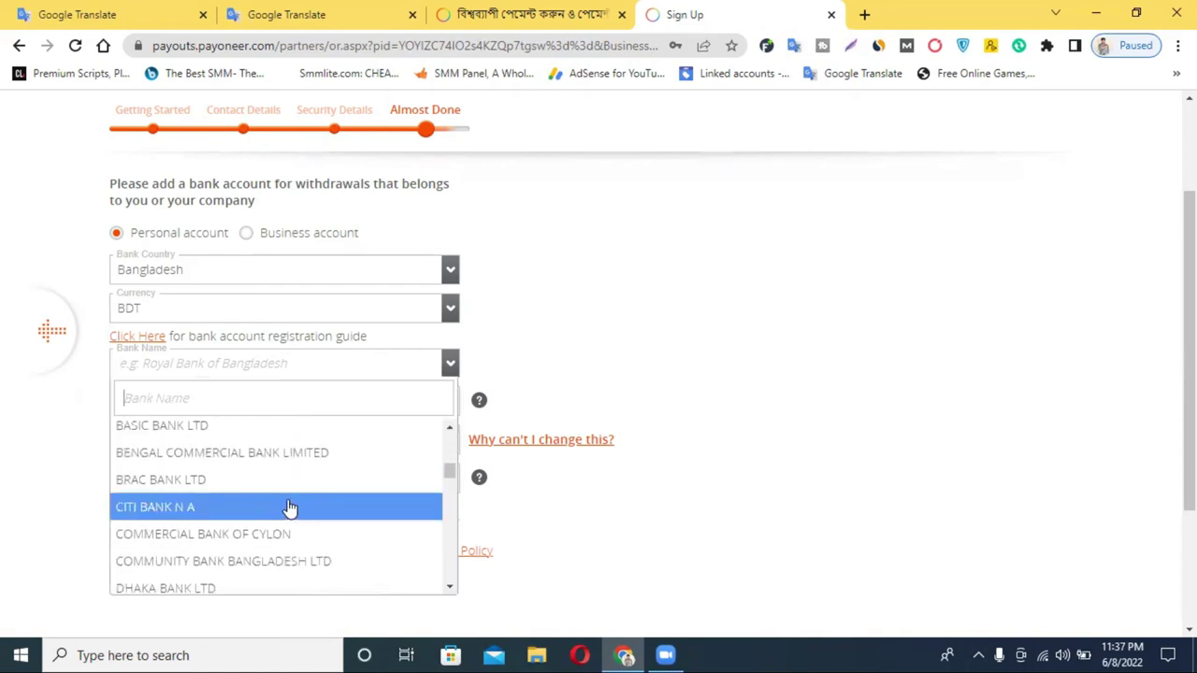
pyautogui.scroll(-3, 290, 508)
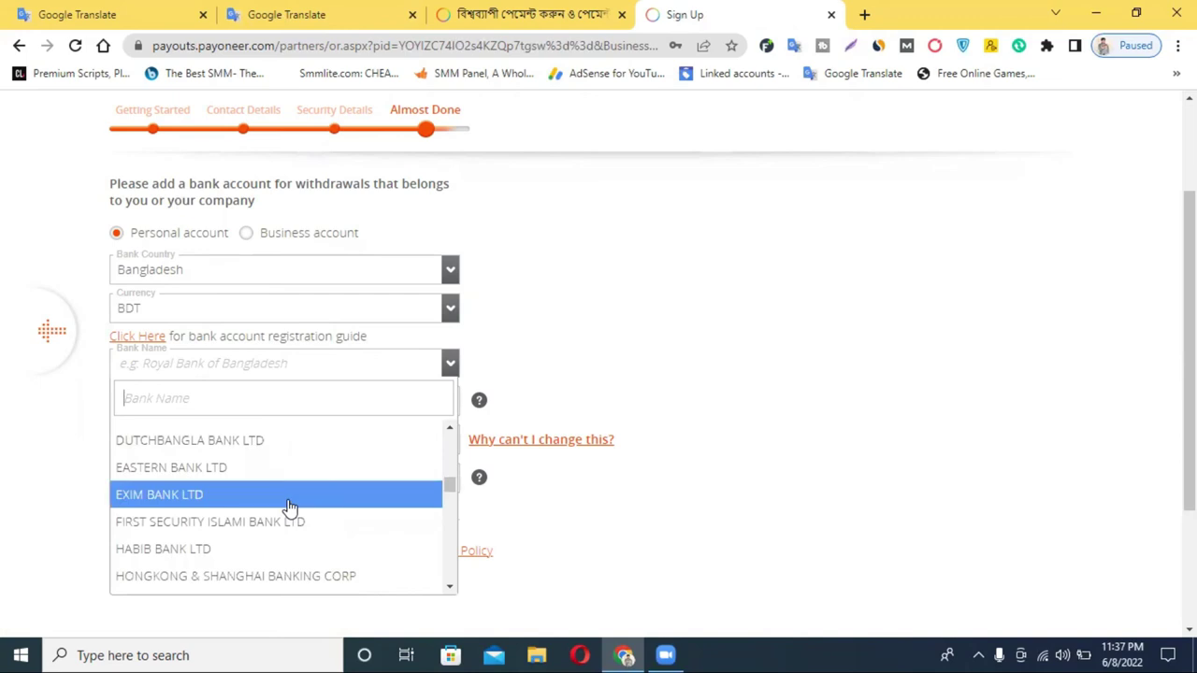
pyautogui.click(304, 444)
pyautogui.click(193, 402)
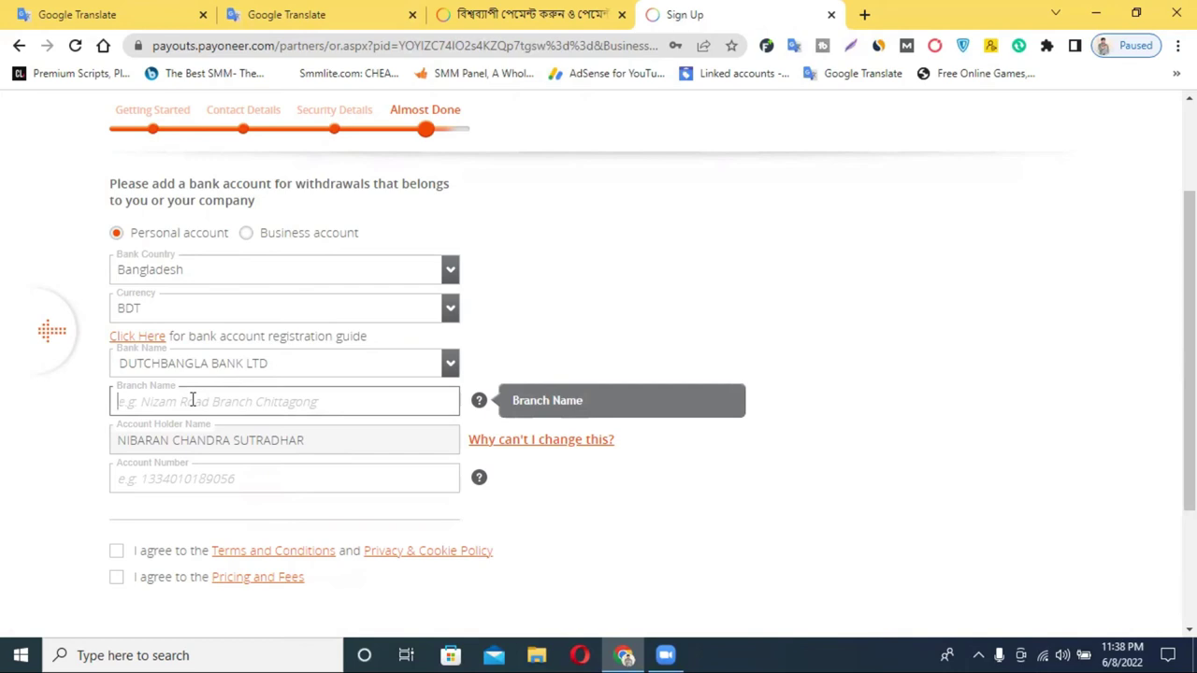
pyautogui.click(866, 14)
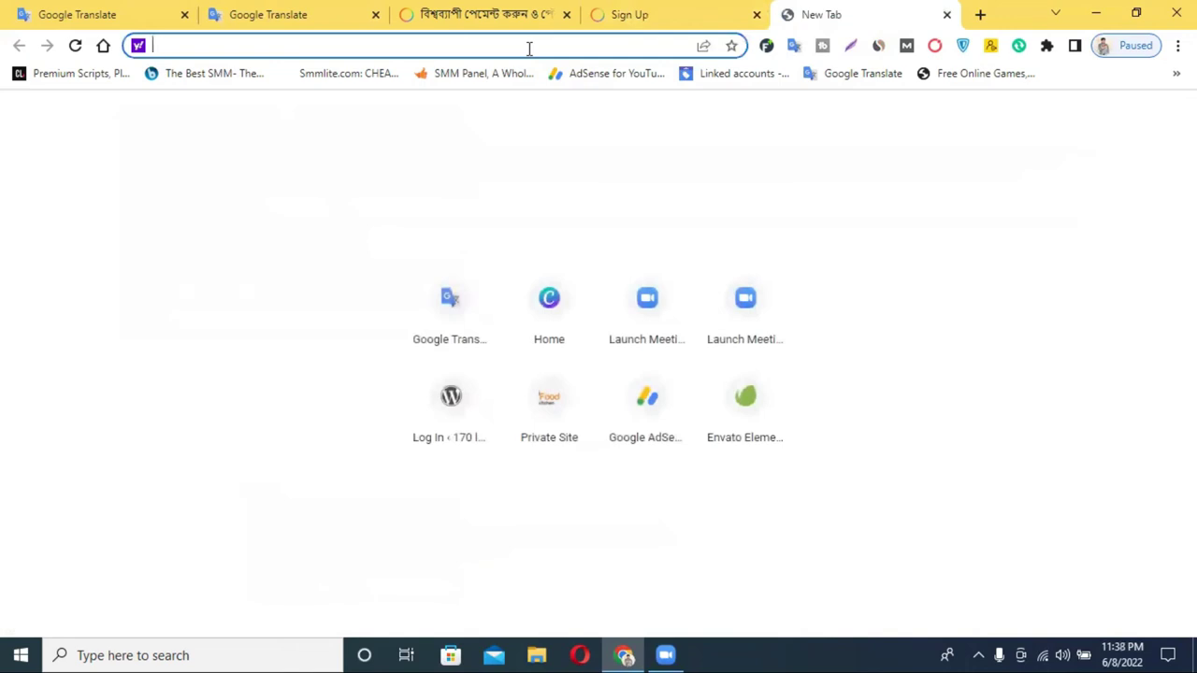
# - In Google Translate, translate the Bengali place name into English and copy 'Elenga'
pyautogui.click(281, 12)
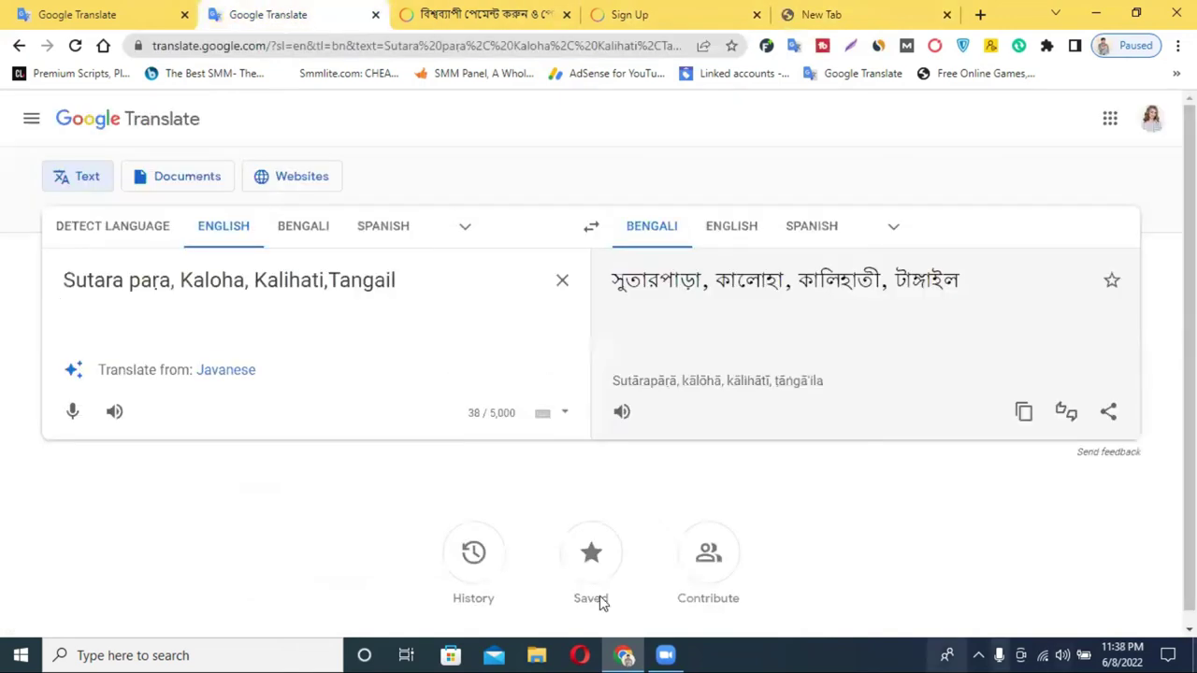
pyautogui.doubleClick(289, 279)
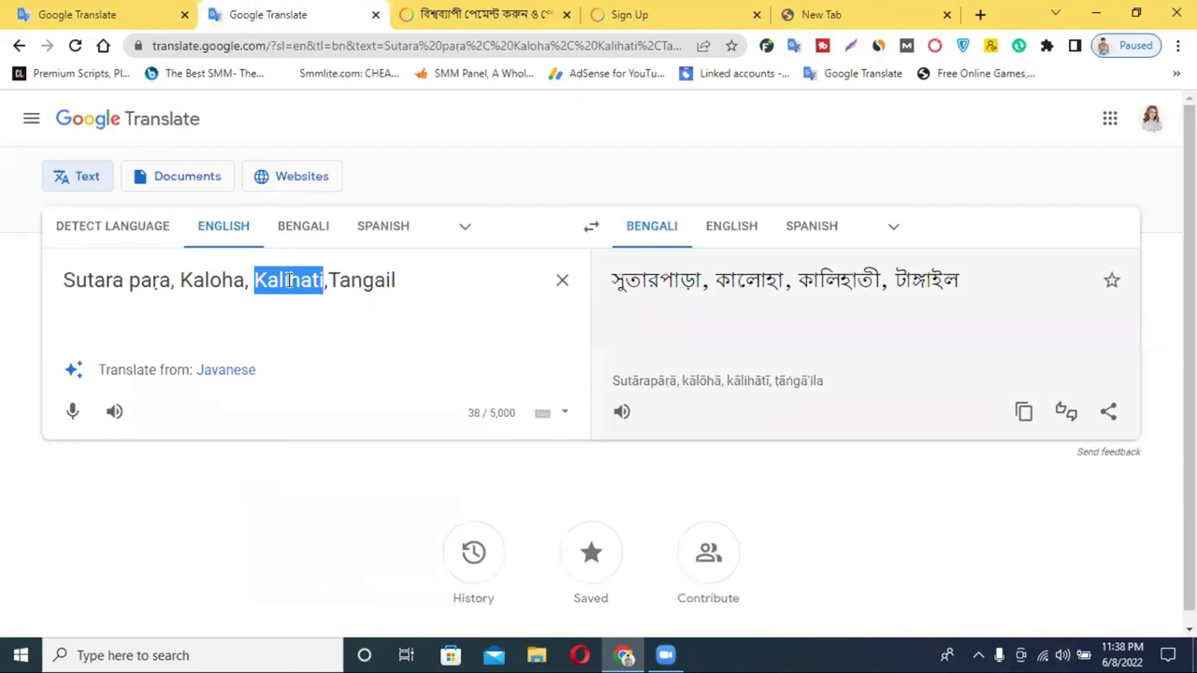
pyautogui.rightClick(289, 281)
pyautogui.click(361, 346)
pyautogui.doubleClick(365, 283)
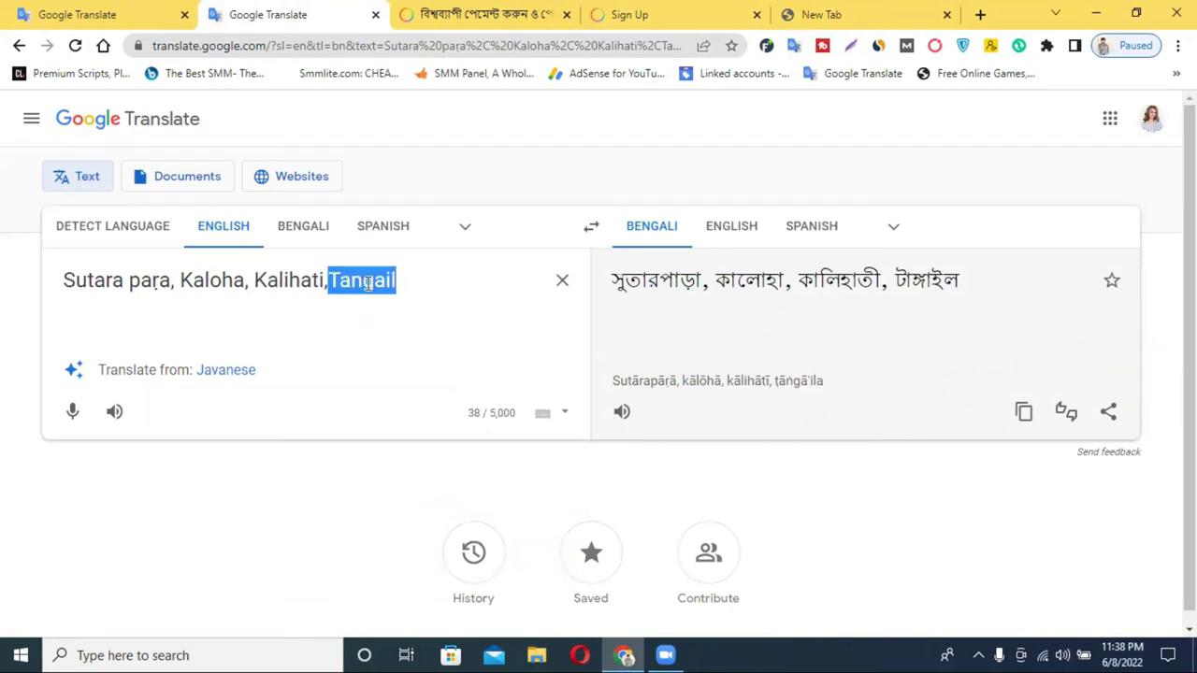
pyautogui.click(563, 281)
pyautogui.click(316, 226)
pyautogui.click(75, 370)
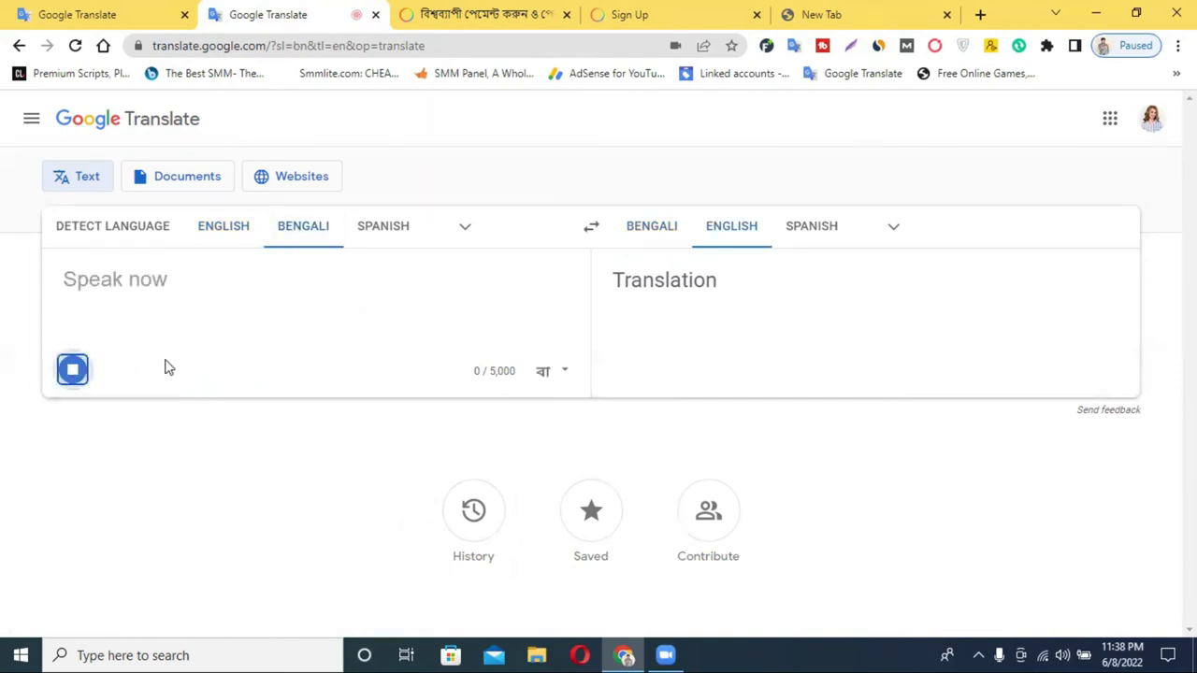
pyautogui.click(1022, 391)
# - Paste 'Elenga', translate it into Bengali, and return to the Payoneer sign-up tab
pyautogui.click(563, 281)
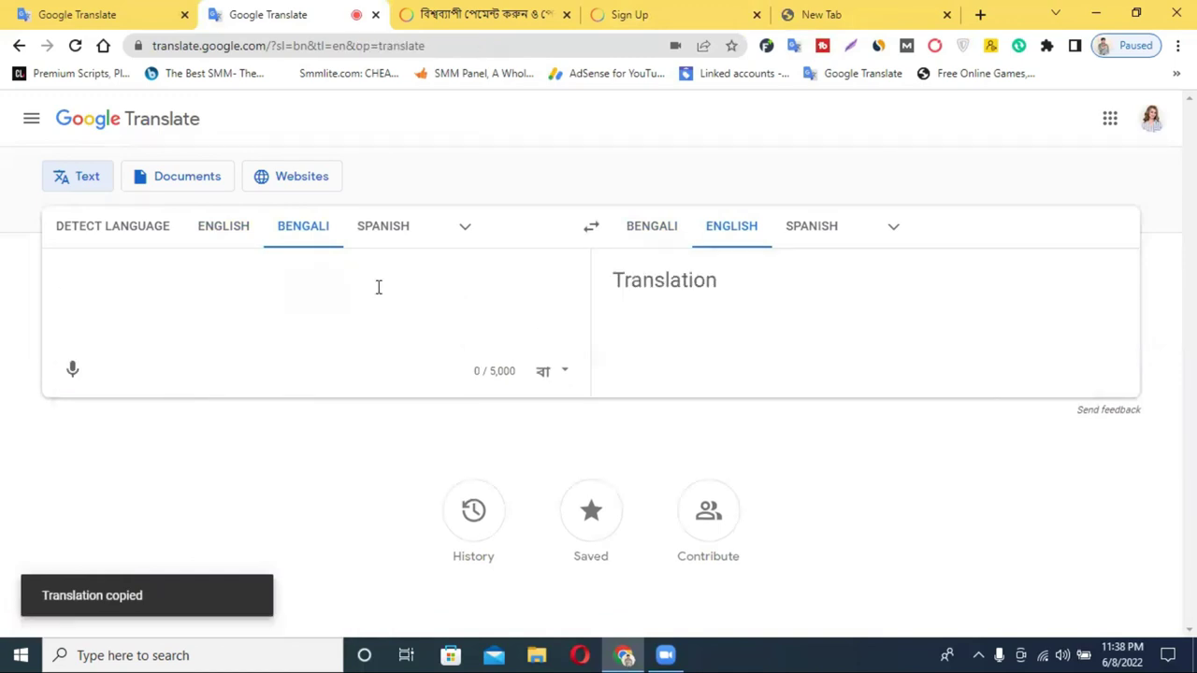
pyautogui.hotkey('ctrl', 'v')
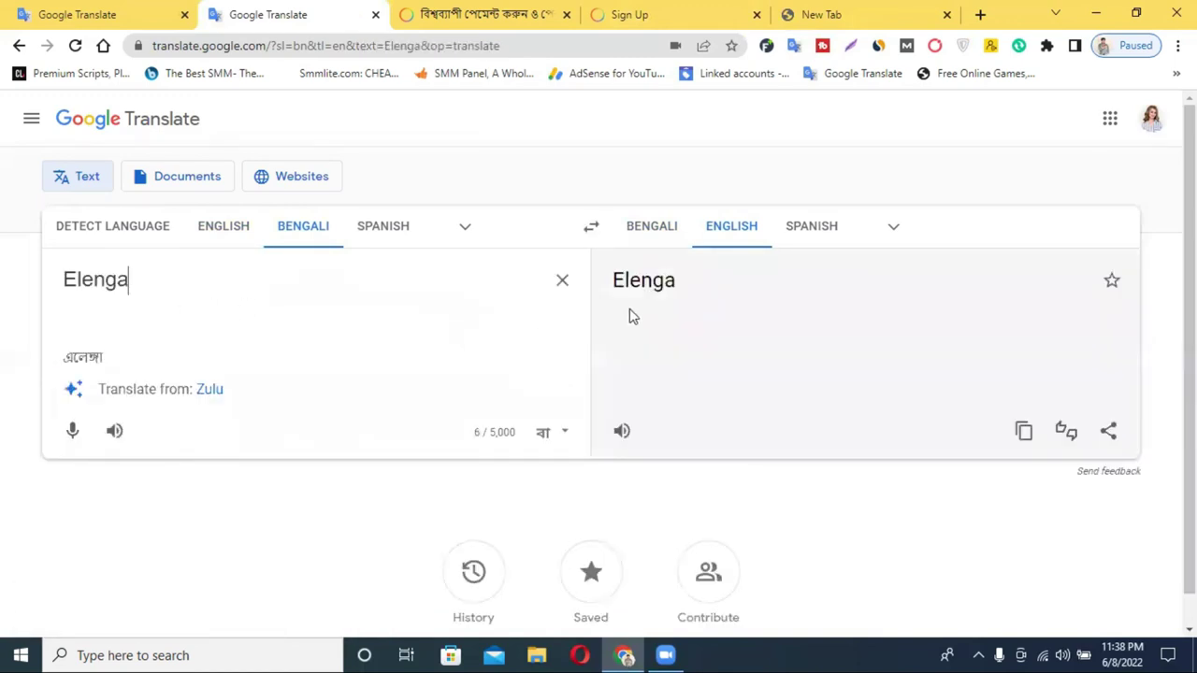
pyautogui.click(653, 239)
pyautogui.click(486, 14)
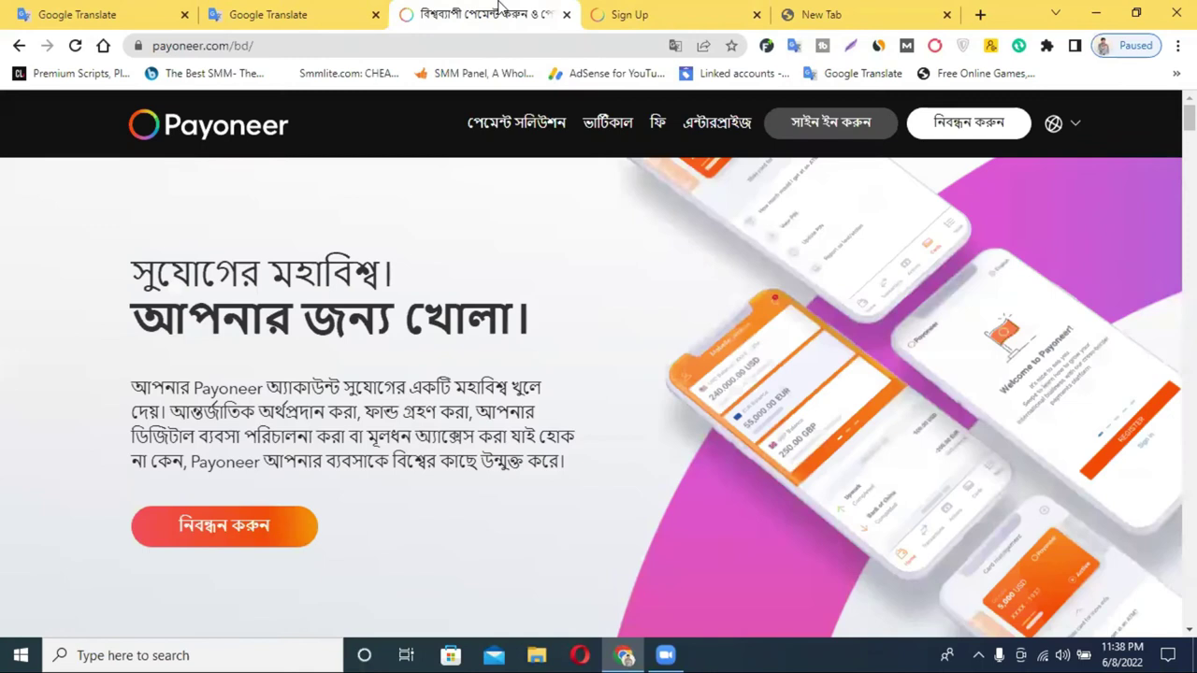
pyautogui.click(681, 24)
# - Paste Elenga as the branch name and type the bank account number
pyautogui.hotkey('ctrl', 'v')
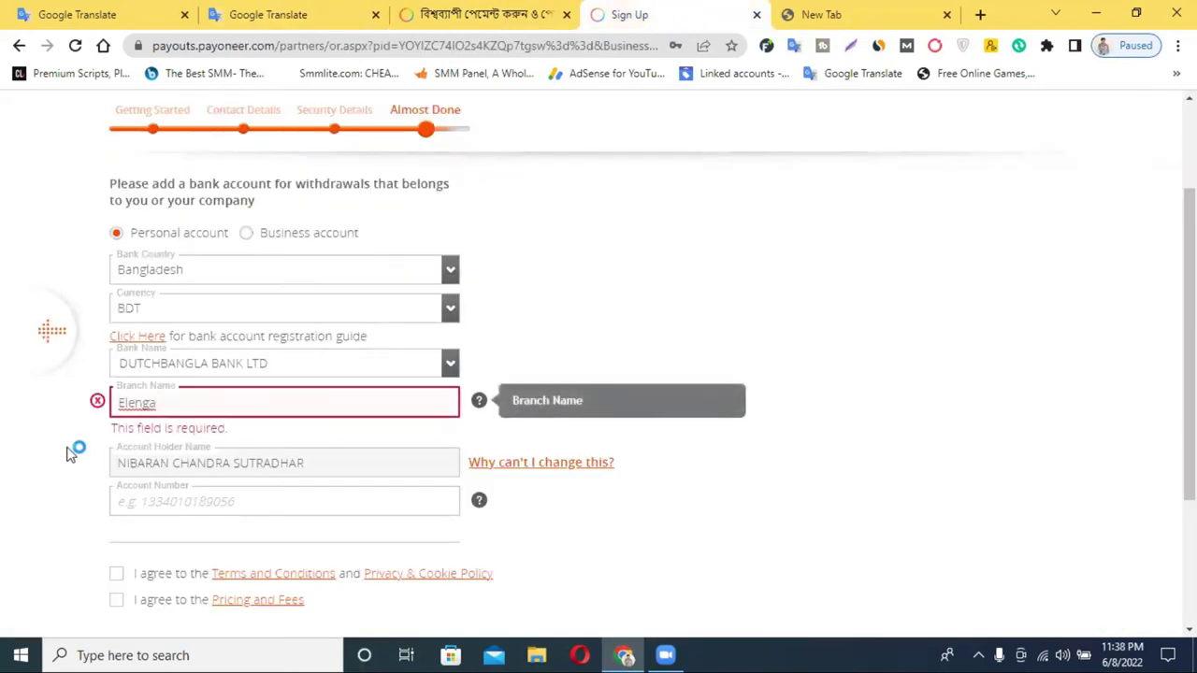
pyautogui.click(886, 385)
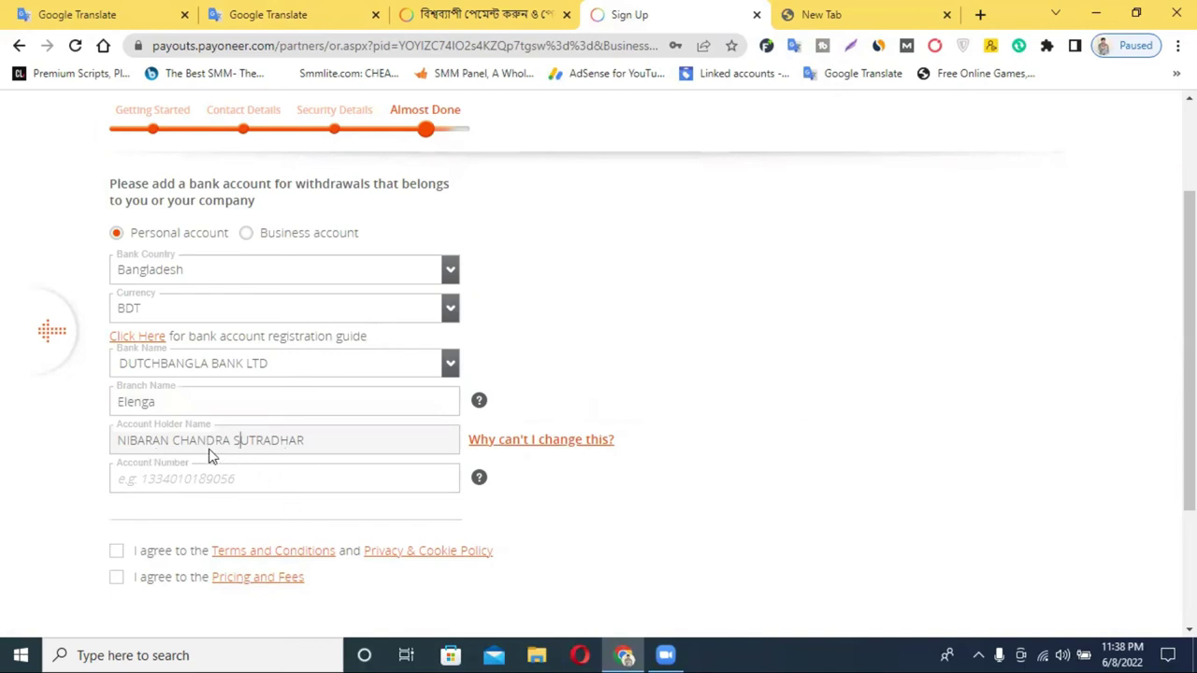
pyautogui.click(208, 483)
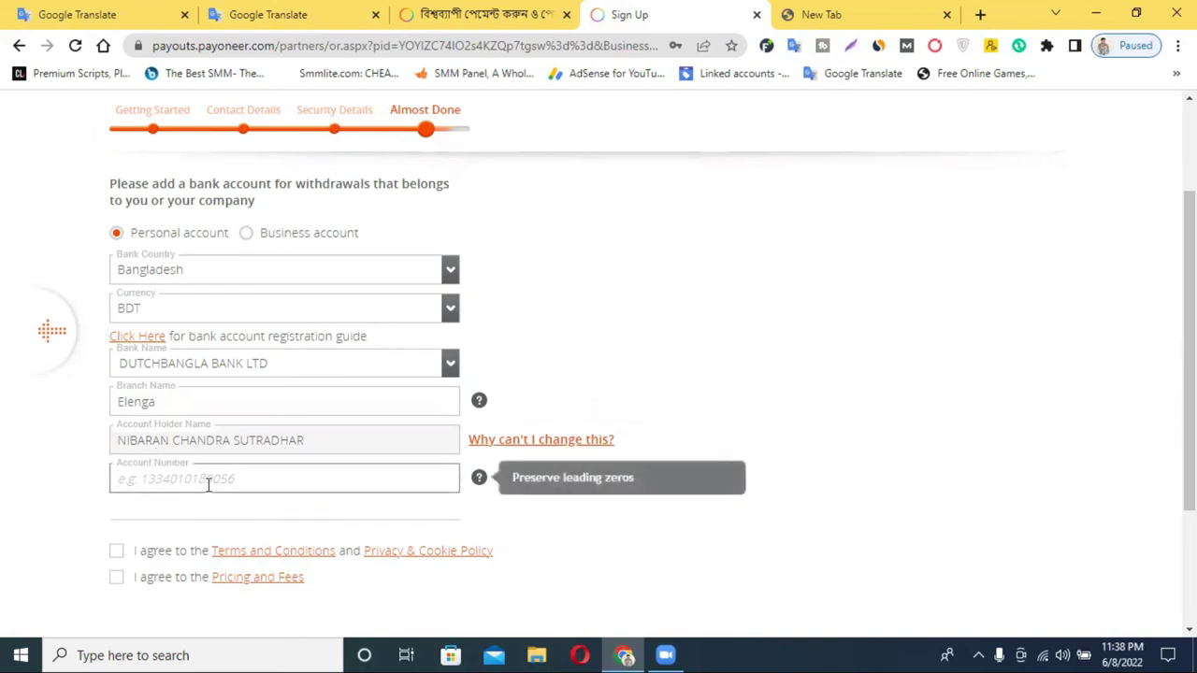
pyautogui.click(208, 483)
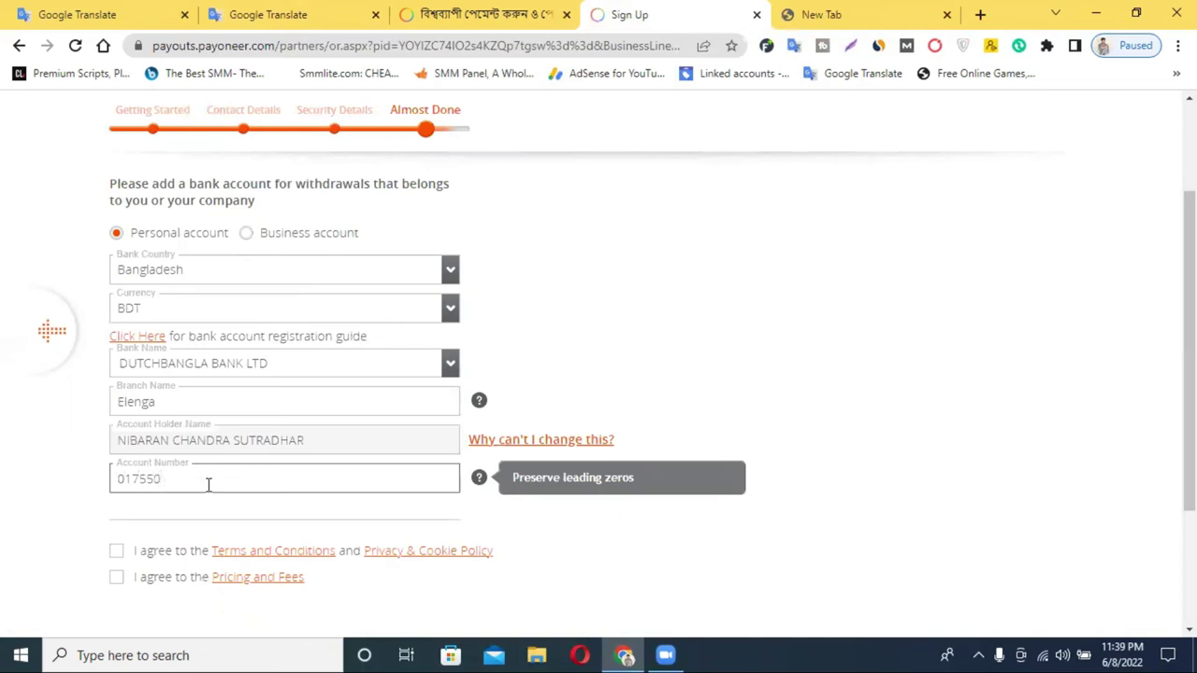
pyautogui.scroll(2, 839, 367)
pyautogui.scroll(-1, 573, 331)
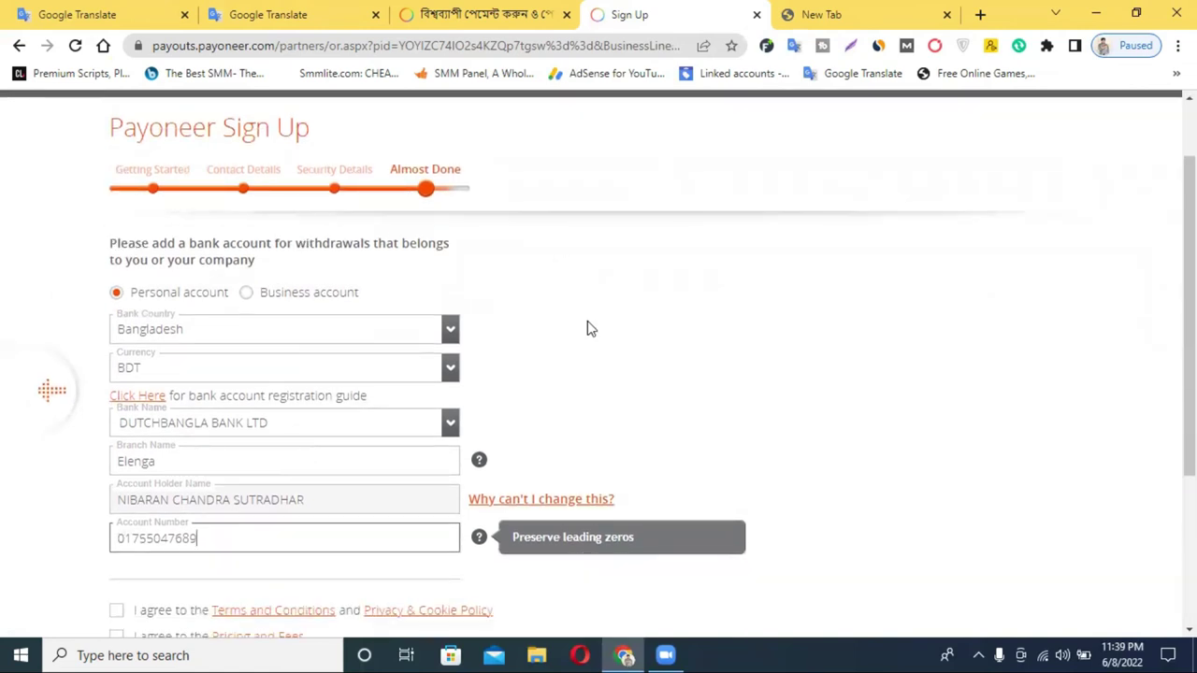
pyautogui.scroll(-1, 281, 266)
pyautogui.scroll(1, 288, 268)
pyautogui.scroll(-1, 167, 562)
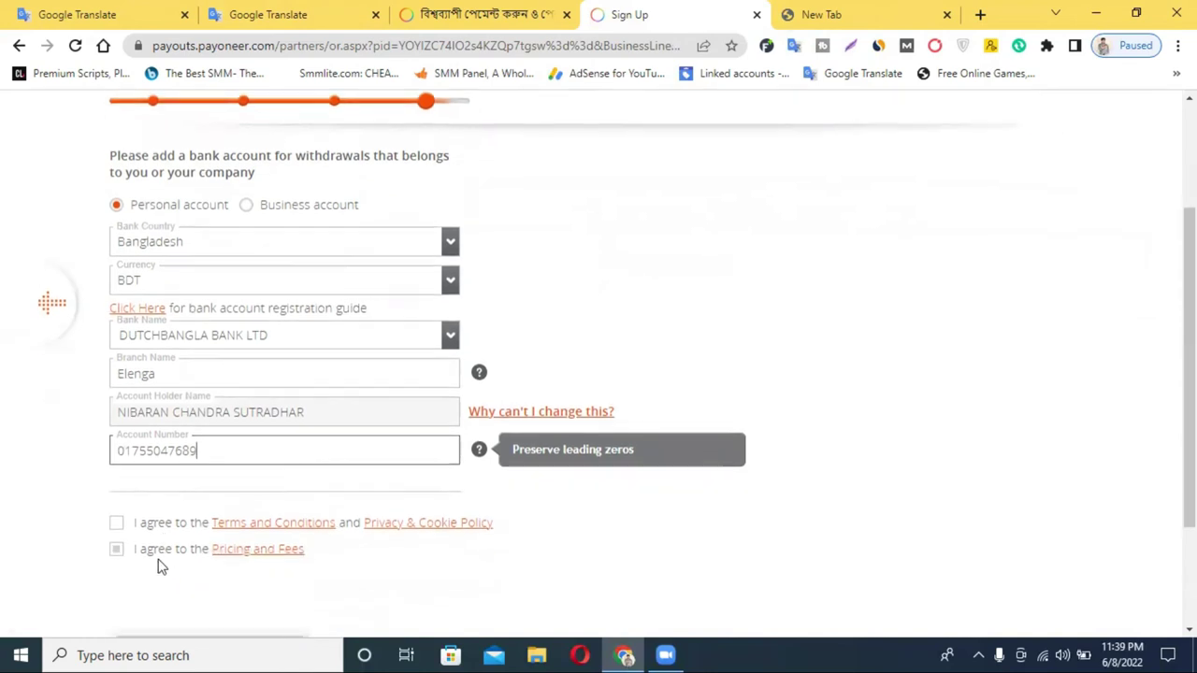
# - Tick the Terms and Conditions and Pricing and Fees agreements, then submit the application
pyautogui.click(117, 526)
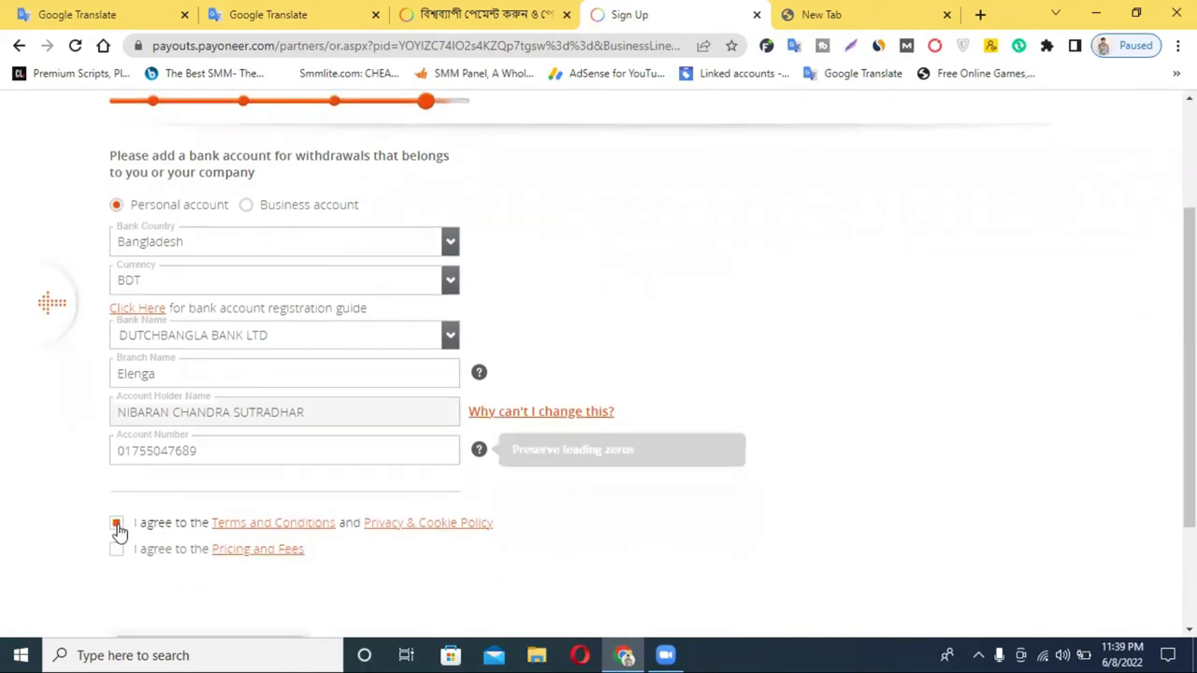
pyautogui.click(117, 552)
pyautogui.scroll(-2, 503, 495)
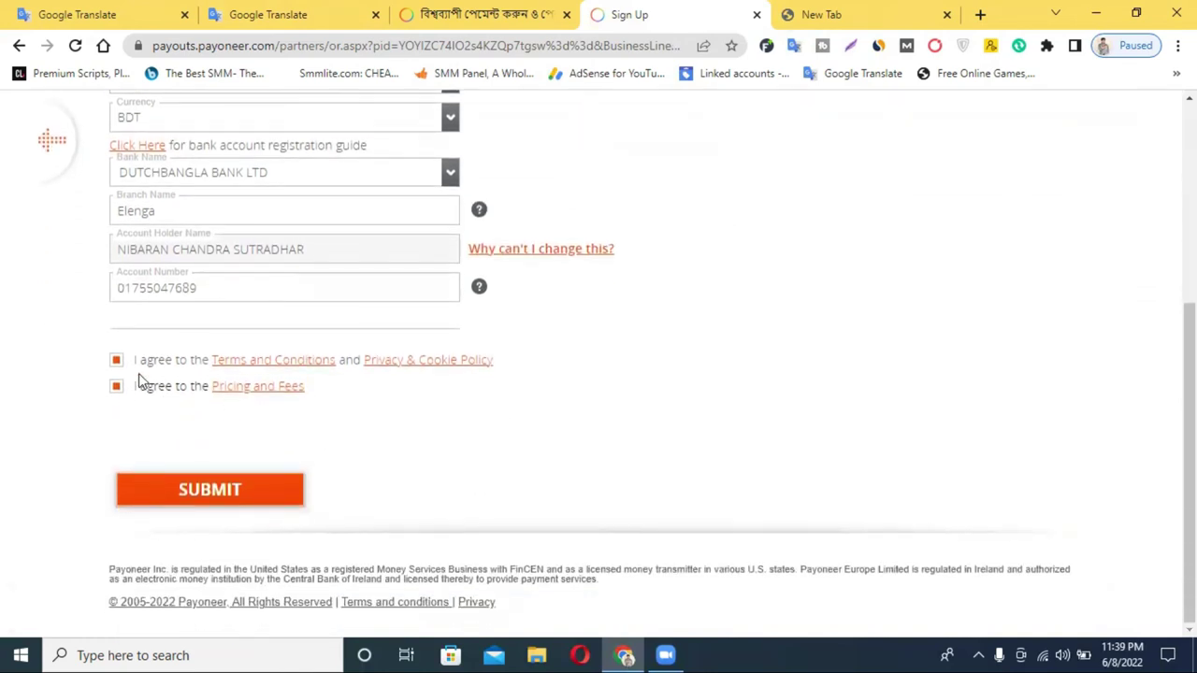
pyautogui.click(211, 492)
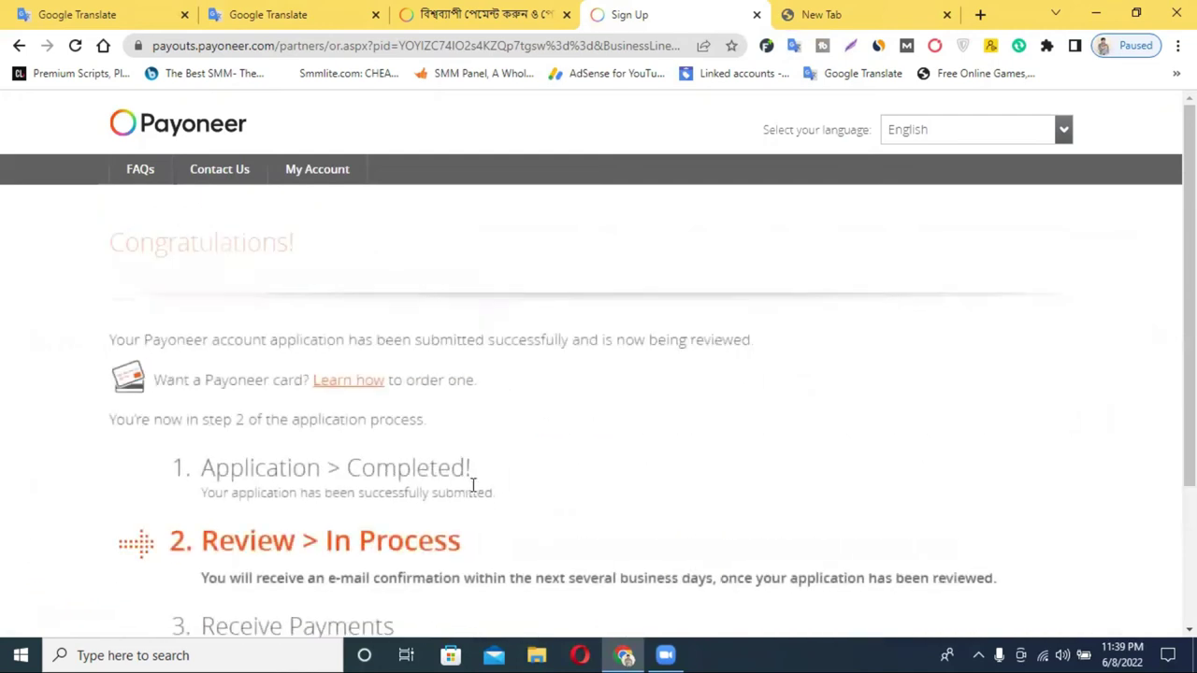
pyautogui.scroll(-3, 473, 492)
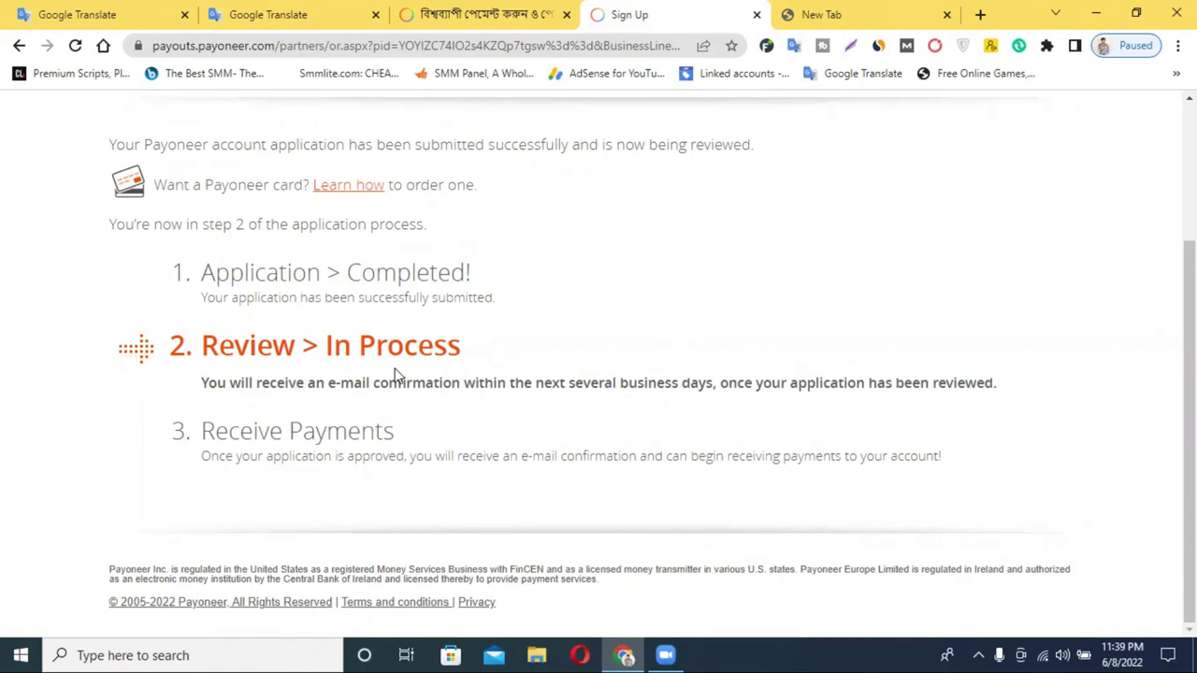
# - Open a new Chrome incognito window from the three-dot menu
pyautogui.click(823, 13)
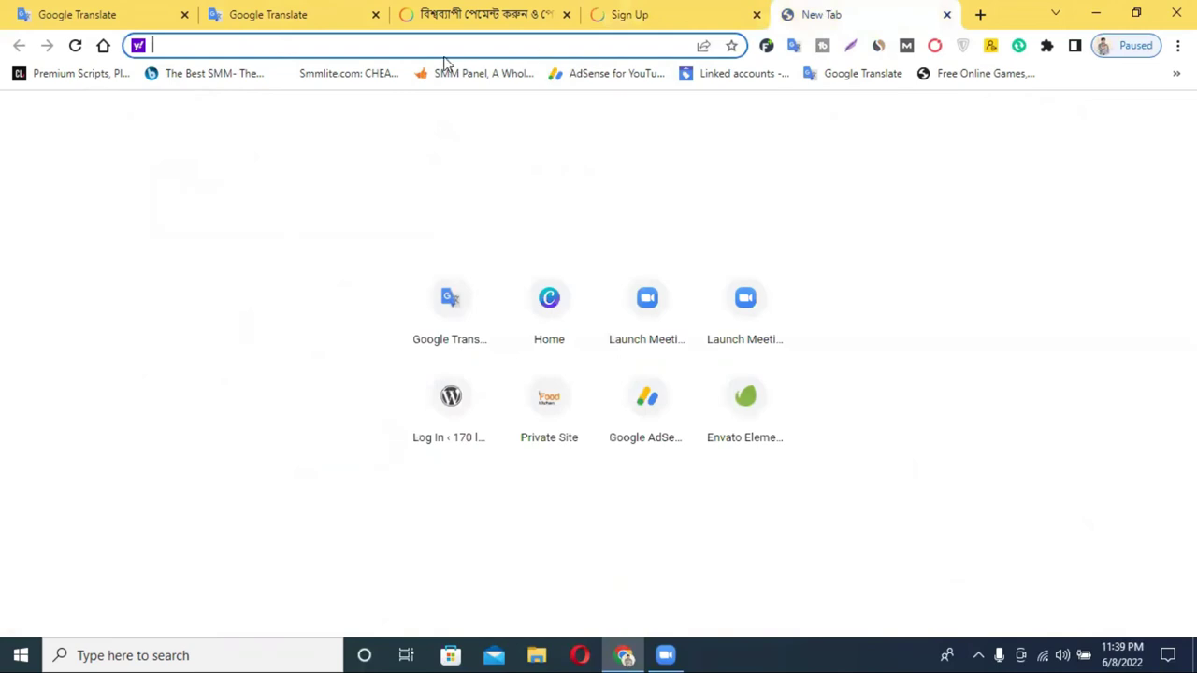
pyautogui.click(1177, 45)
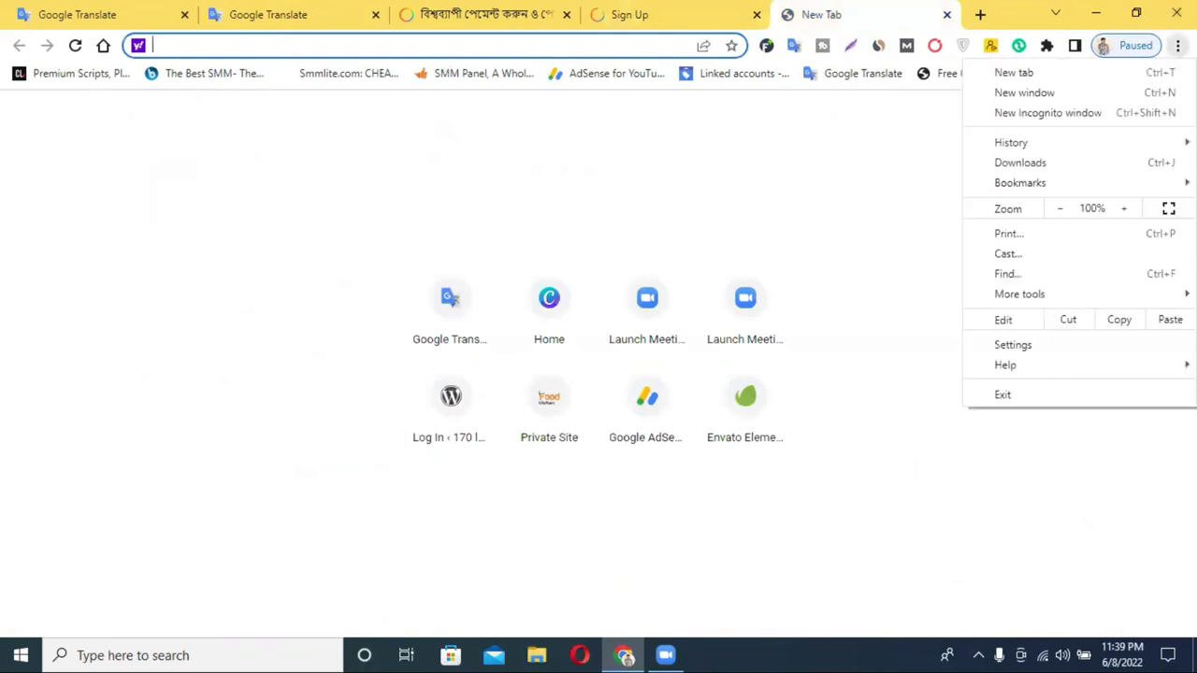
pyautogui.click(1059, 112)
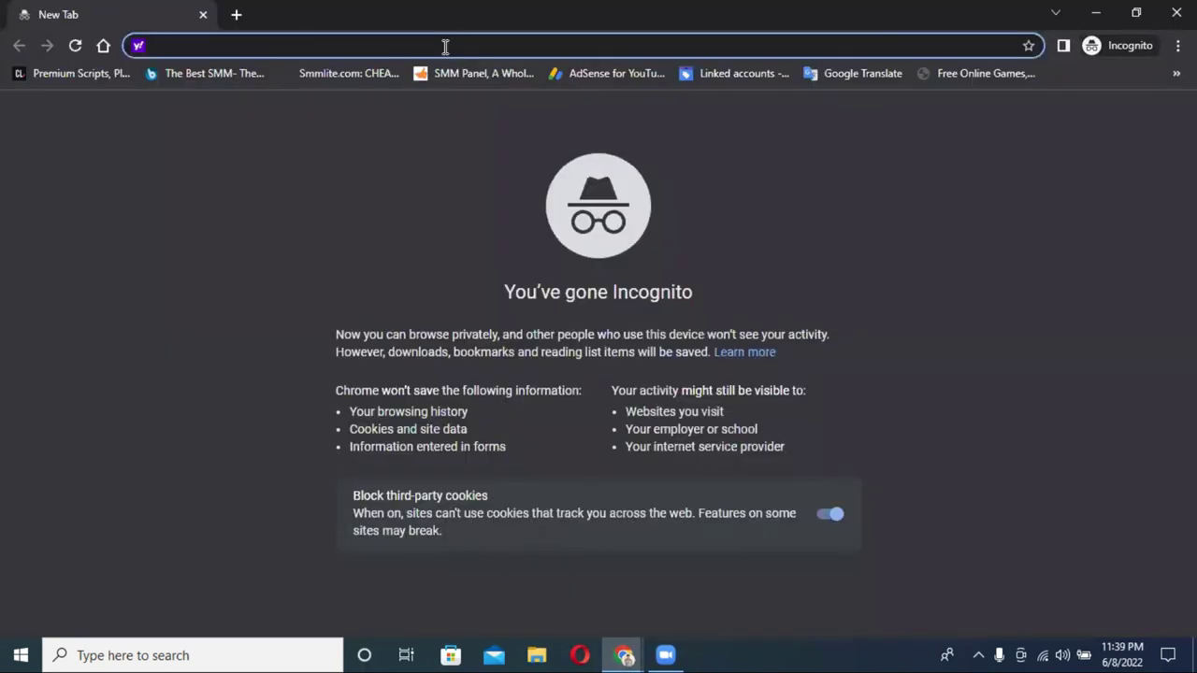
# - Search 'gmail', open the Gmail result, and close the leftover search tab
pyautogui.write('gmail')
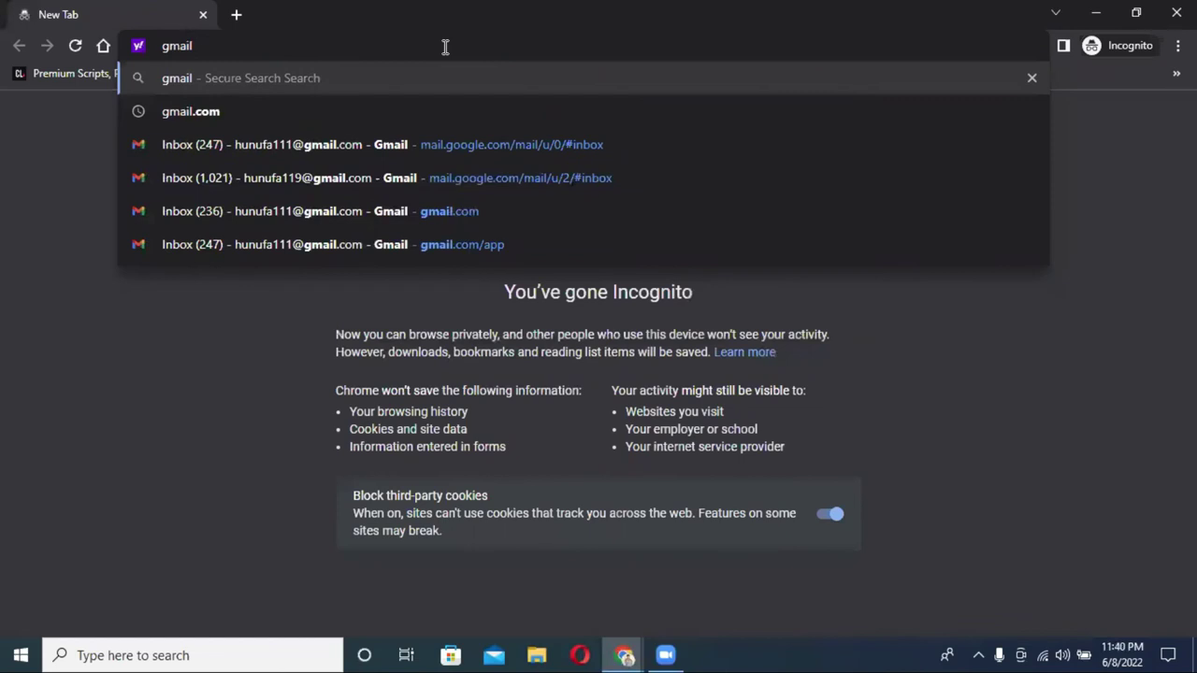
pyautogui.press('Return')
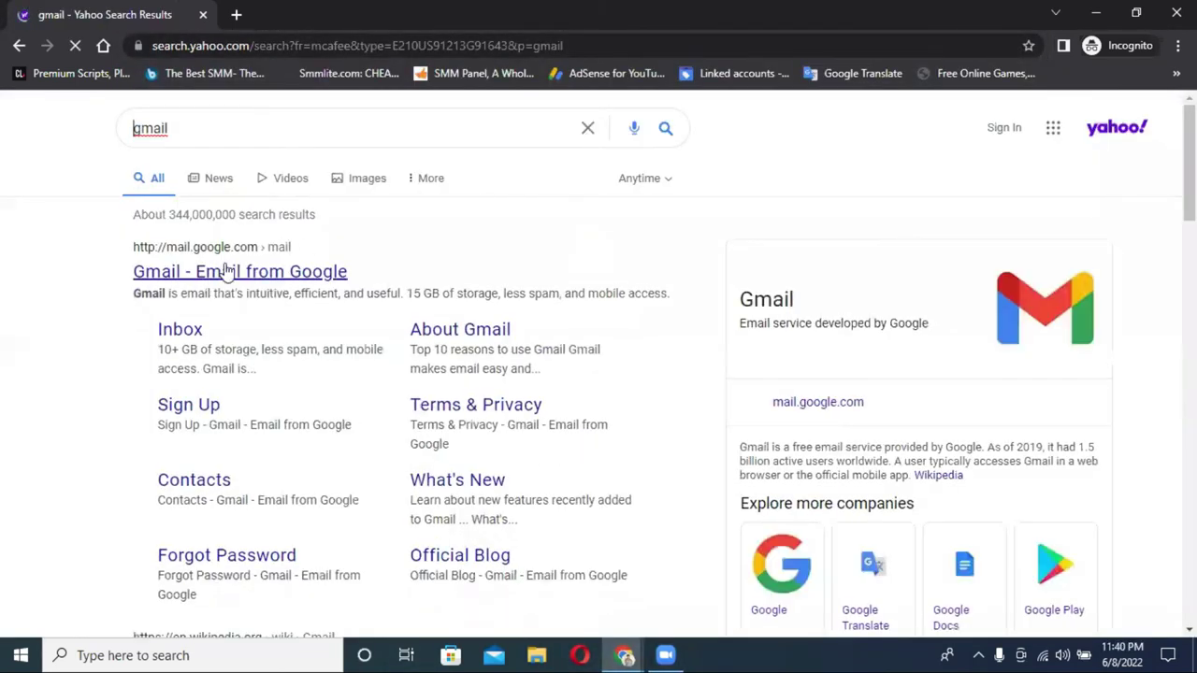
pyautogui.click(227, 271)
pyautogui.click(203, 14)
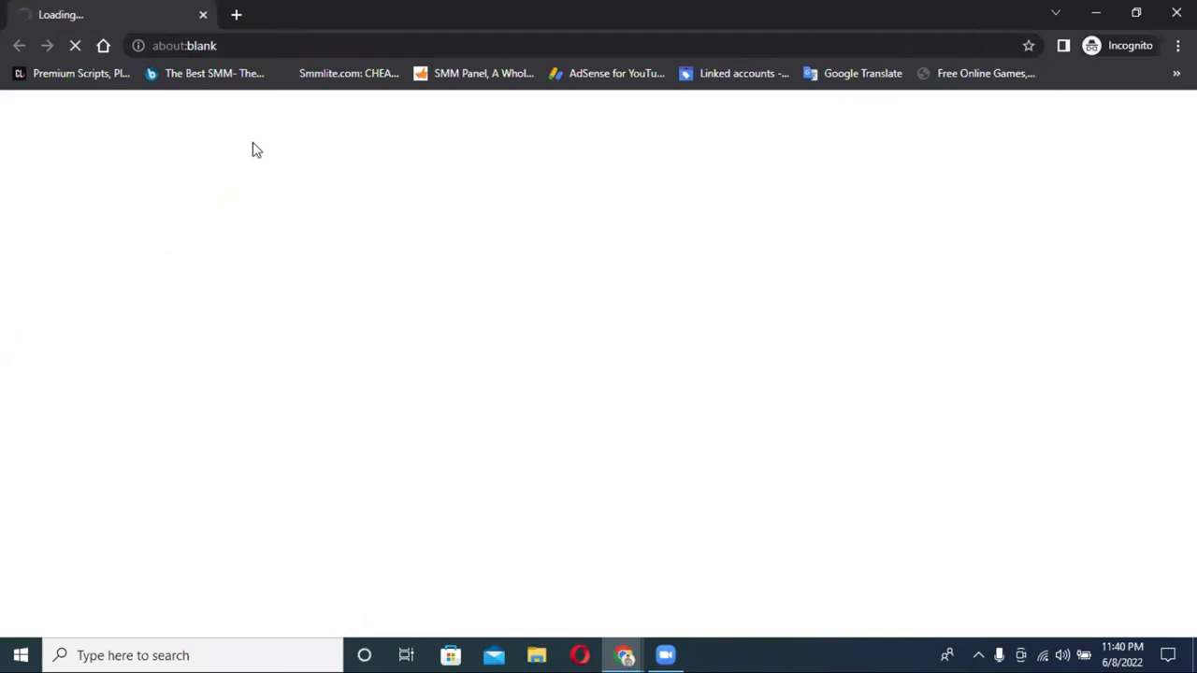
pyautogui.click(558, 335)
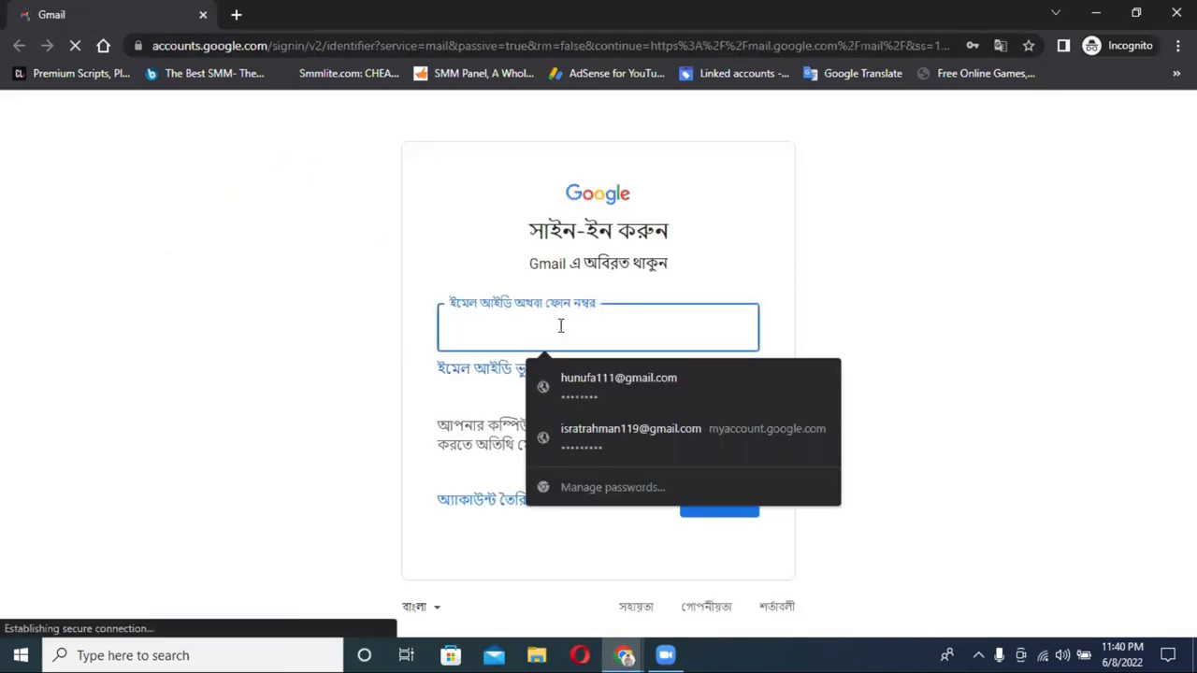
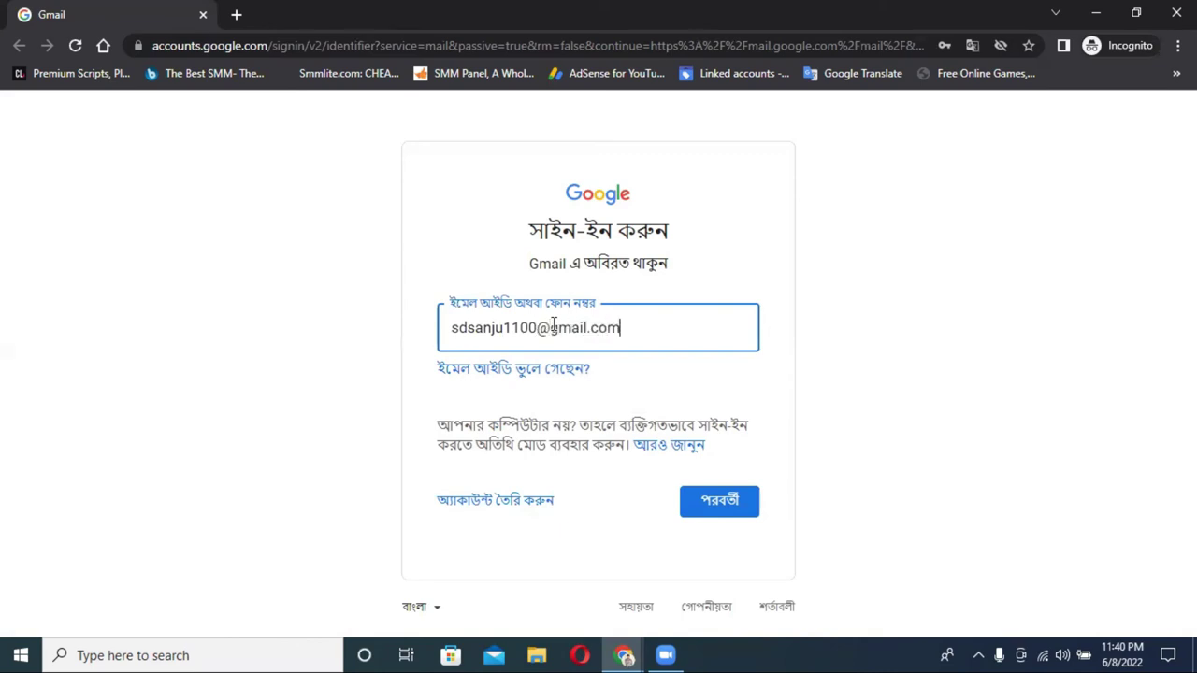
# - Enter the account's e-mail address in Gmail sign-in and continue to the password step
pyautogui.click(721, 506)
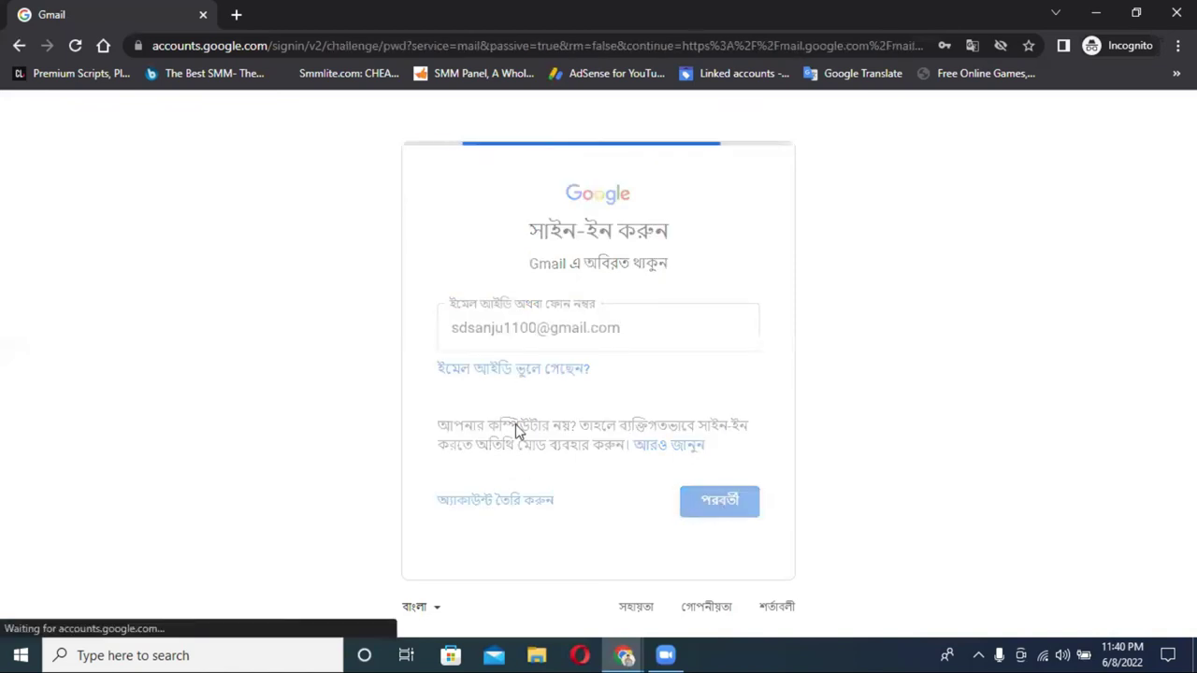
# - Enter and submit the account password, then retype it after it is rejected
pyautogui.click(562, 345)
pyautogui.write('••')
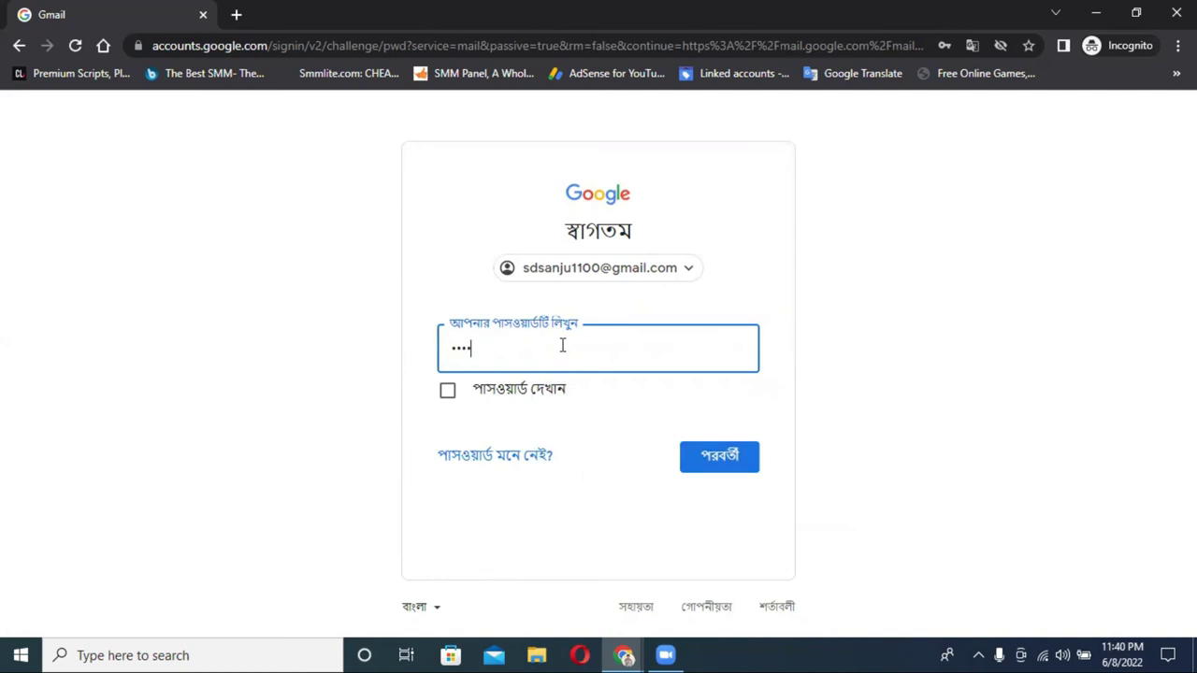
pyautogui.write('•••••')
pyautogui.click(704, 446)
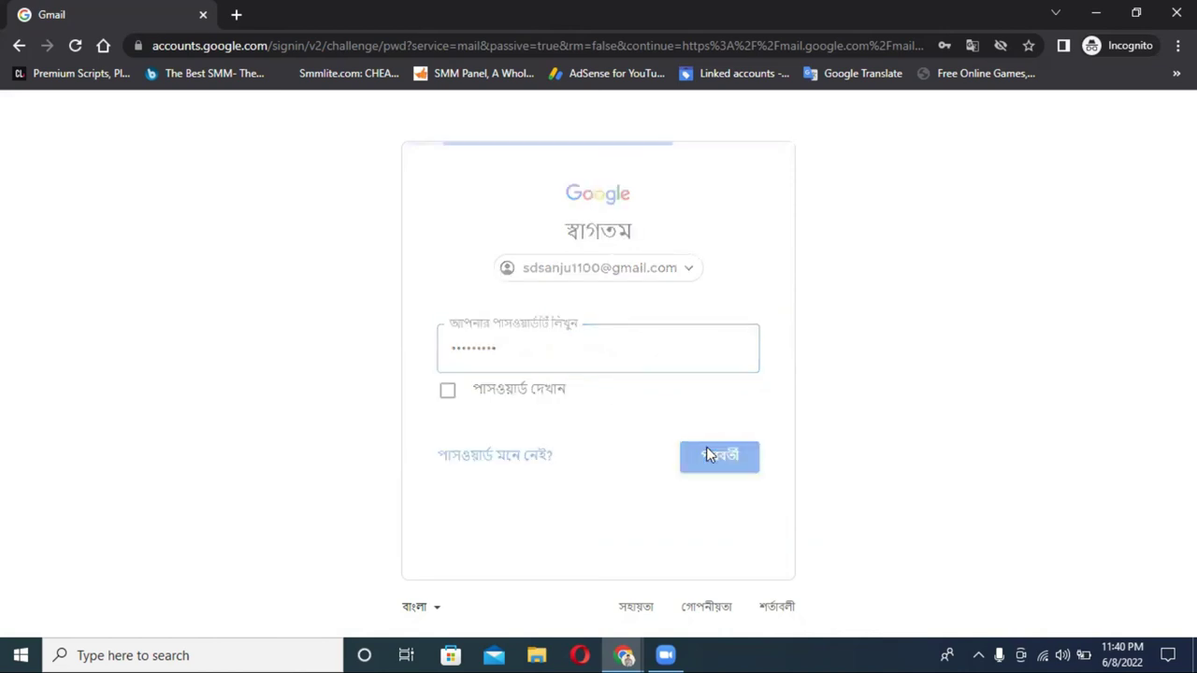
pyautogui.click(513, 341)
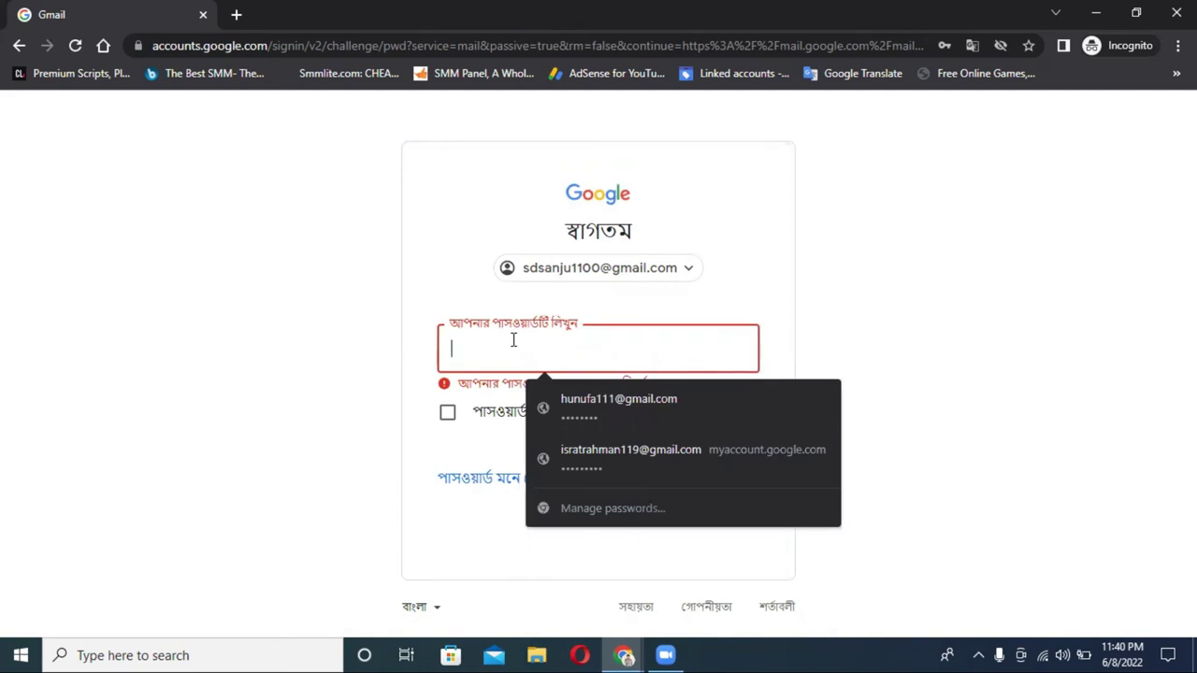
pyautogui.write('••')
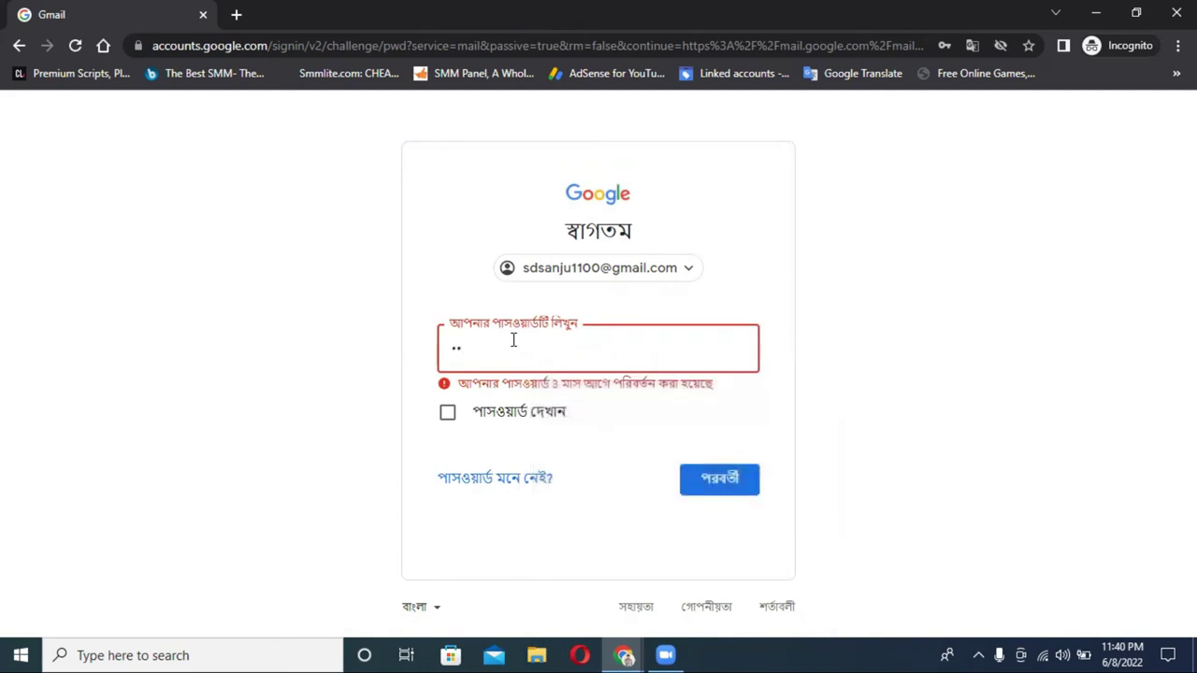
pyautogui.write('••••••')
# - Submit the corrected password, dismiss the phone confirmation prompt, and retry it
pyautogui.click(721, 481)
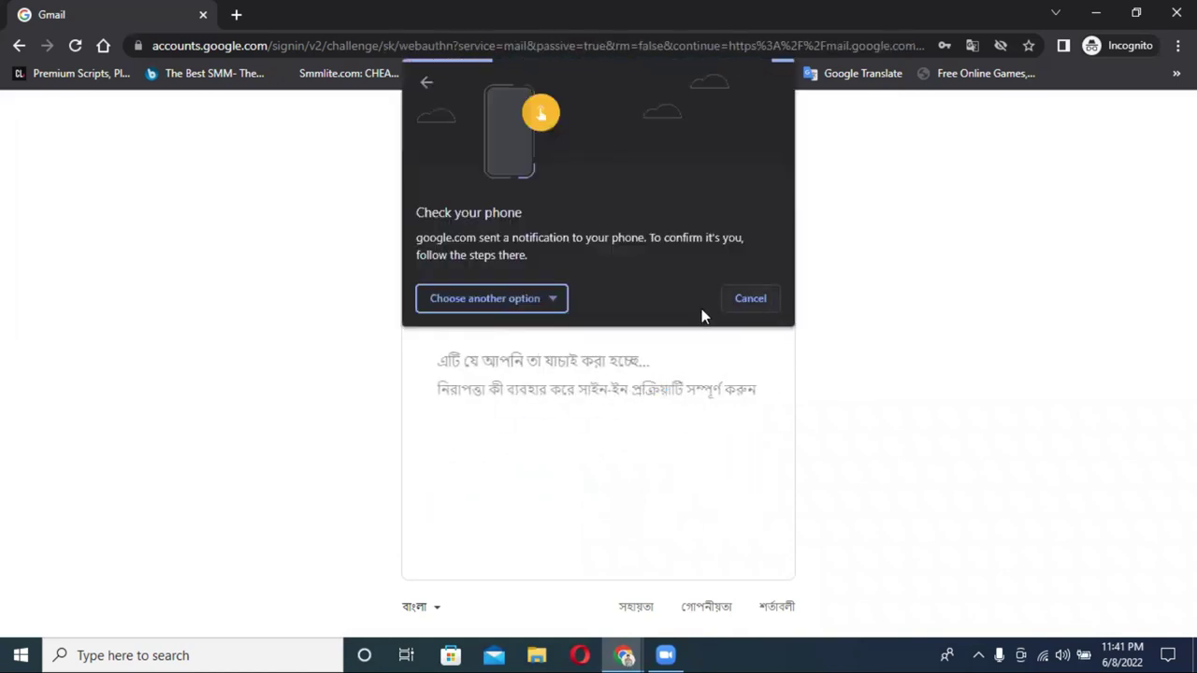
pyautogui.click(754, 300)
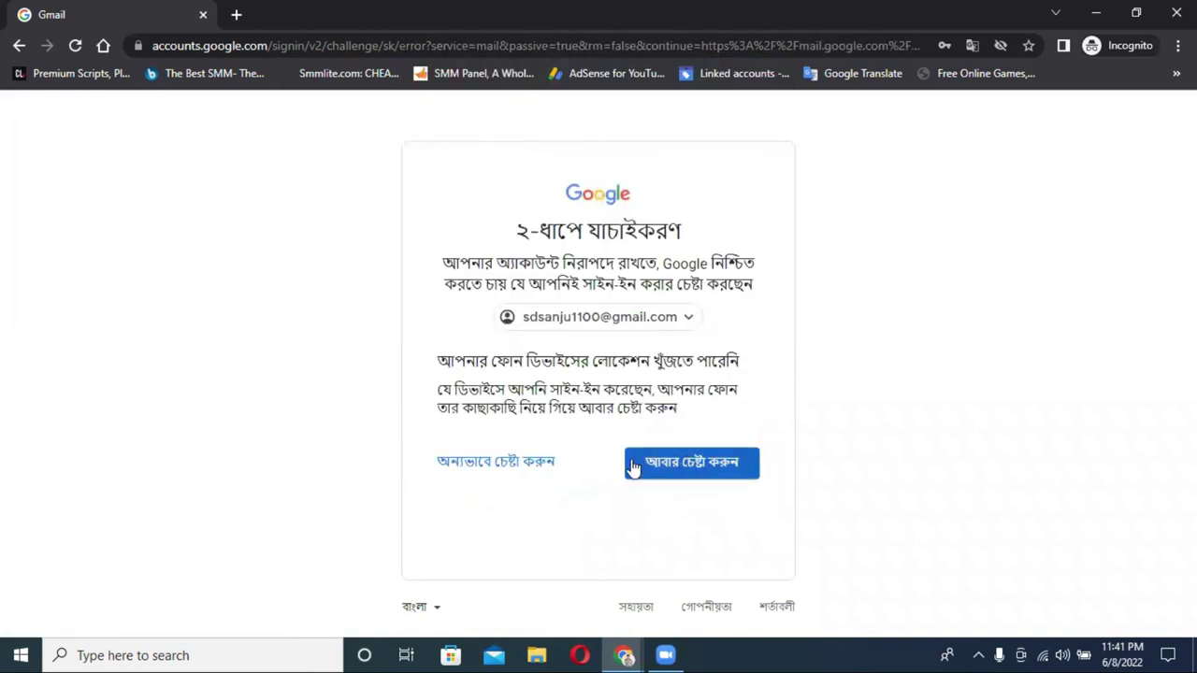
pyautogui.click(692, 477)
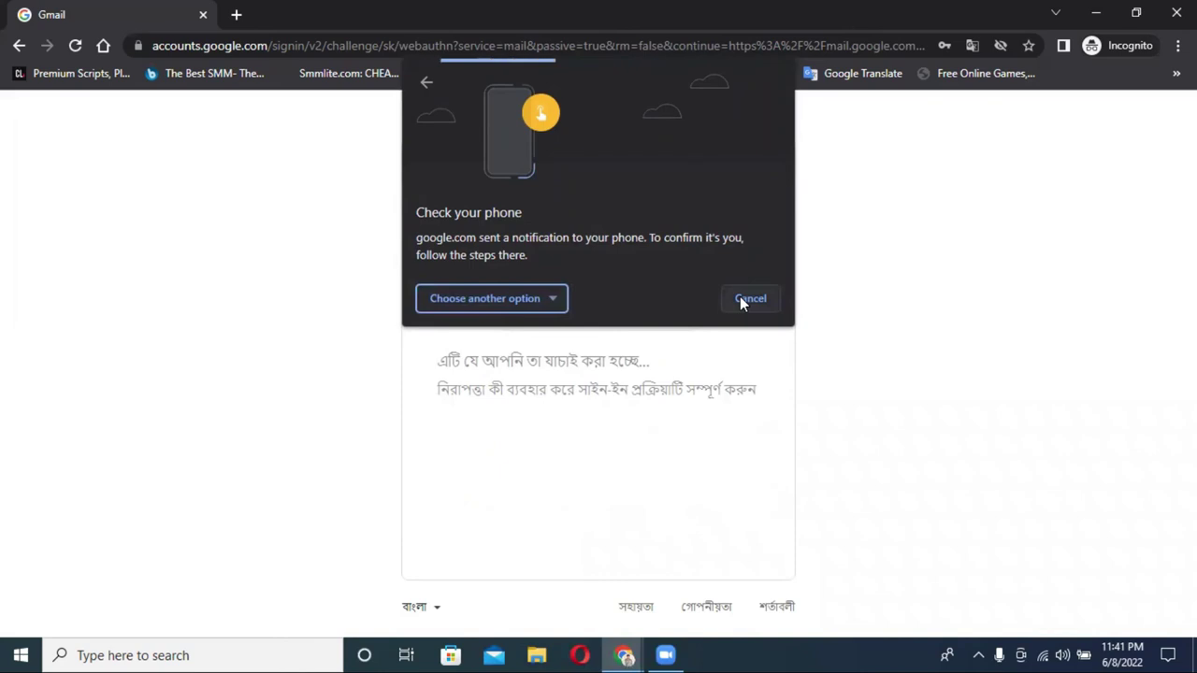
# - Cancel the 'Check your phone' request and view Google's other 2-Step Verification methods
pyautogui.click(508, 298)
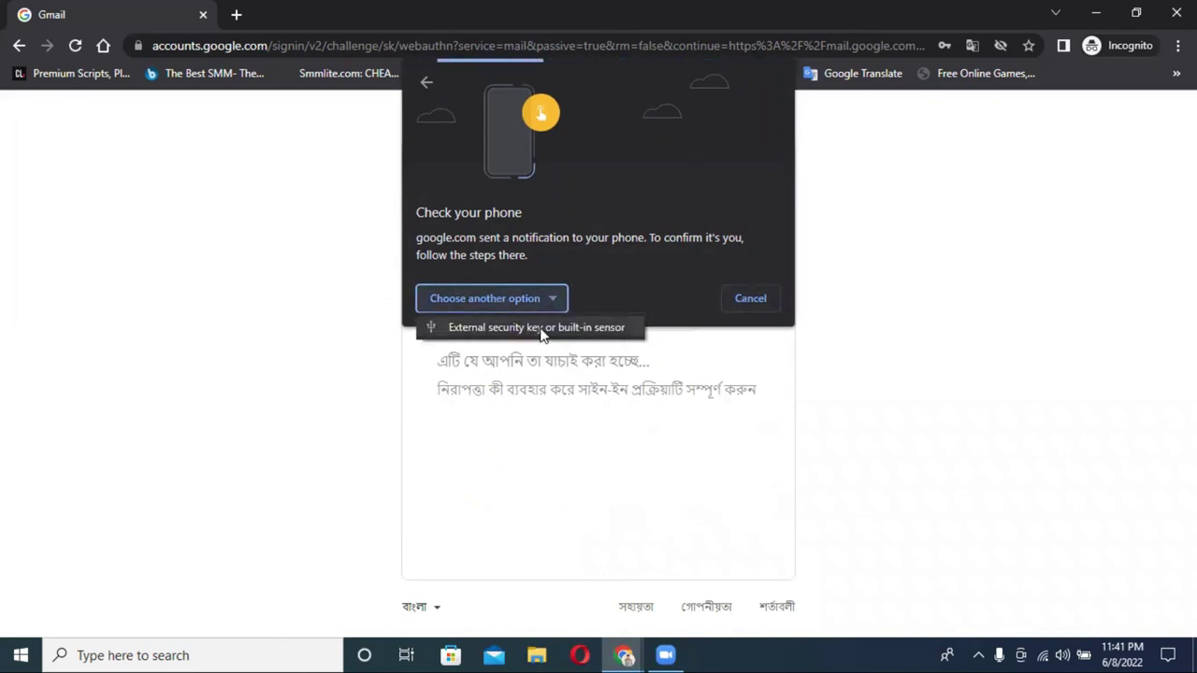
pyautogui.click(739, 307)
pyautogui.click(510, 463)
pyautogui.scroll(-2, 612, 458)
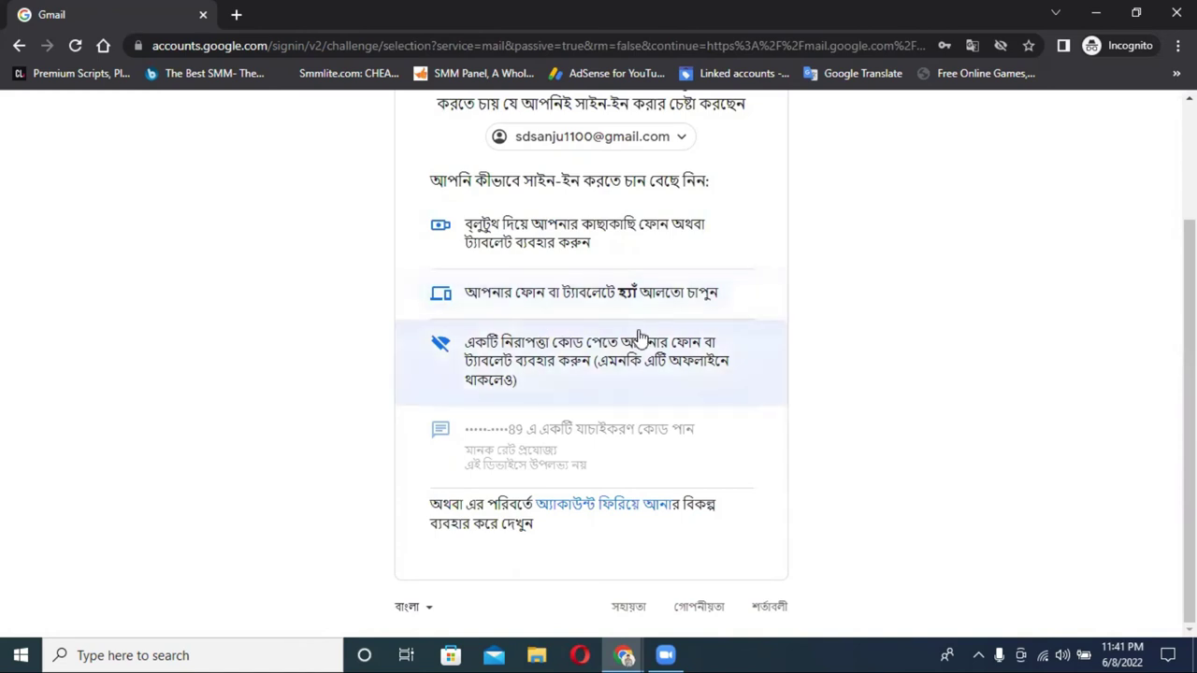
pyautogui.scroll(2, 666, 354)
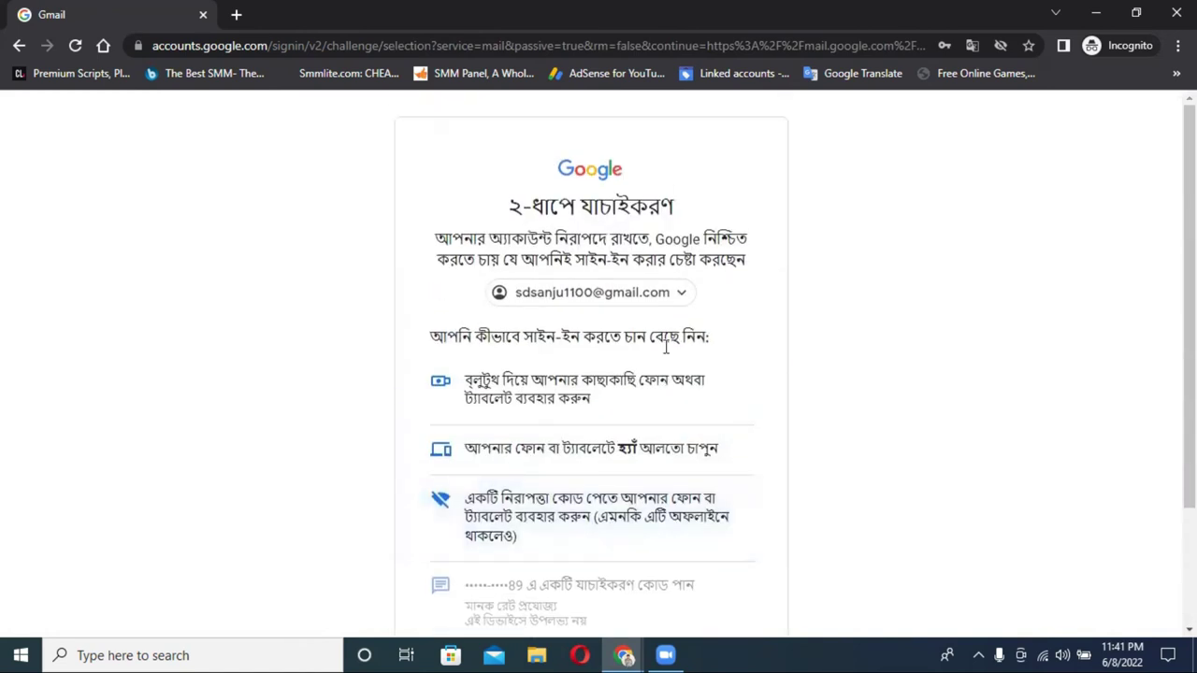
pyautogui.scroll(-2, 666, 347)
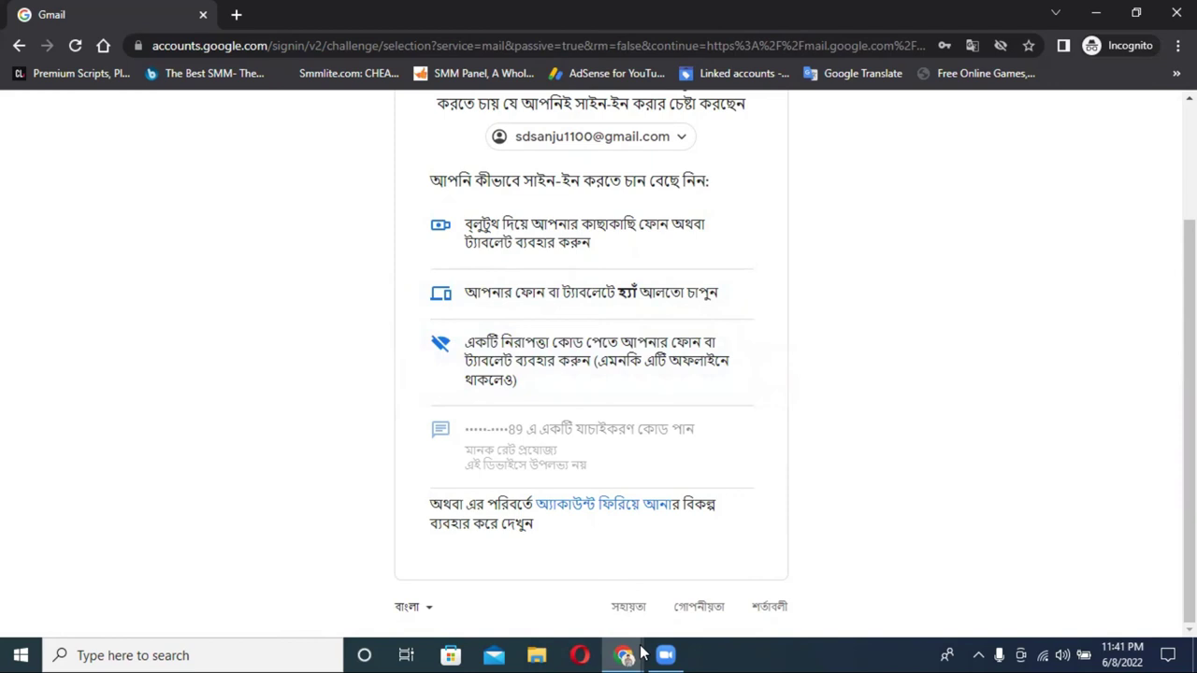
# - Look through the Payoneer tabs in the regular Chrome window, then return to incognito Gmail
pyautogui.moveTo(625, 655)
pyautogui.click(539, 605)
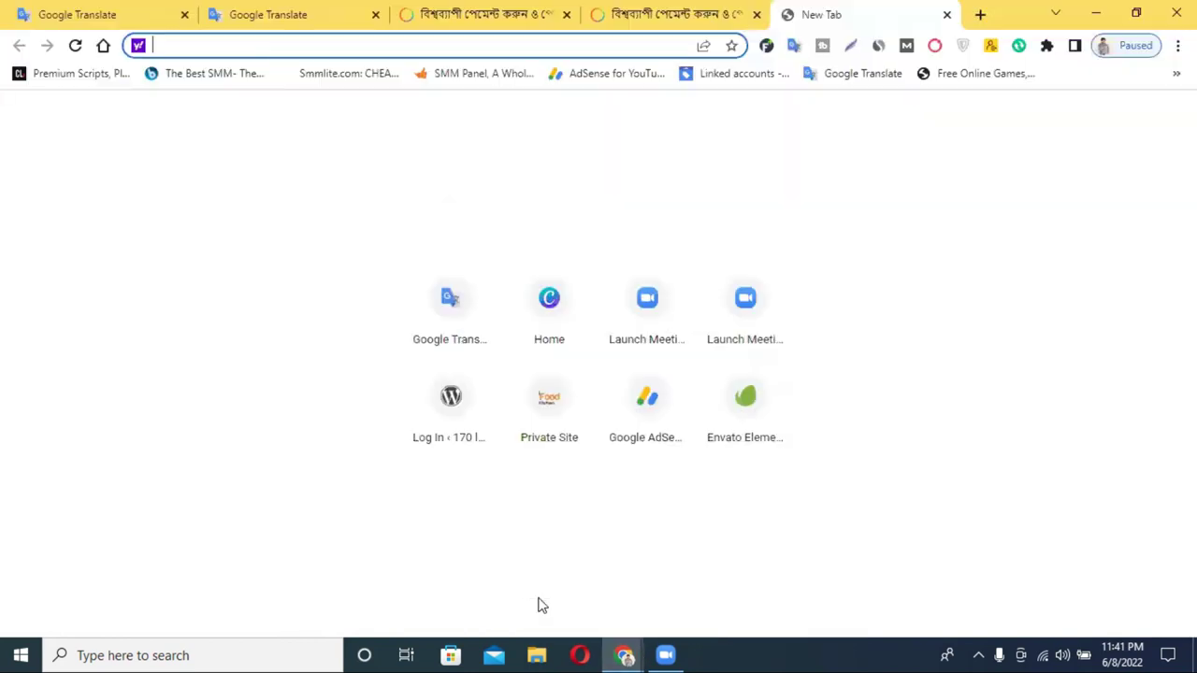
pyautogui.click(669, 14)
pyautogui.click(831, 12)
pyautogui.click(556, 13)
pyautogui.click(631, 11)
pyautogui.click(486, 14)
pyautogui.click(749, 10)
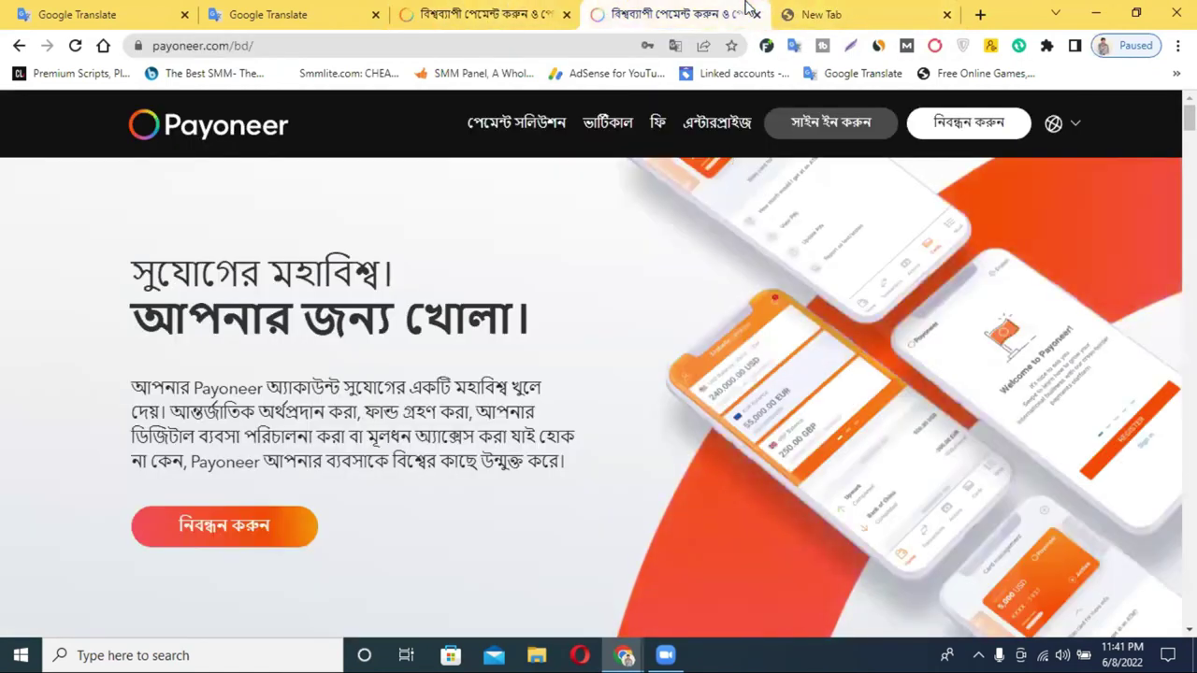
pyautogui.click(846, 9)
pyautogui.moveTo(625, 655)
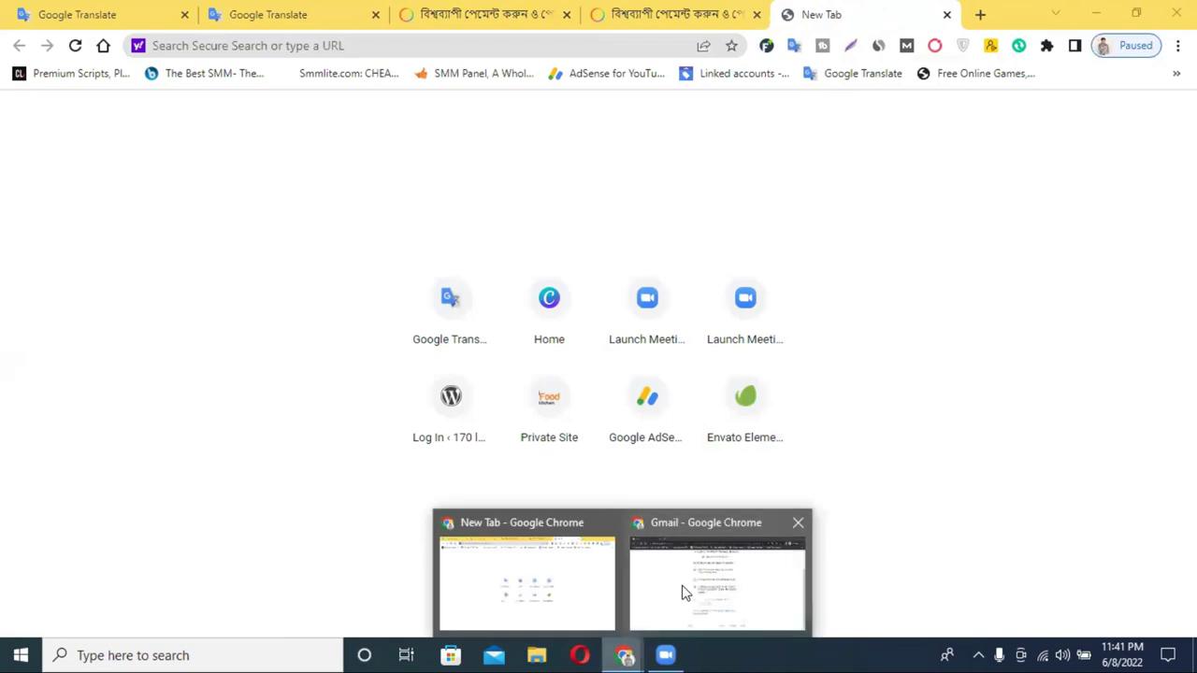
pyautogui.click(692, 529)
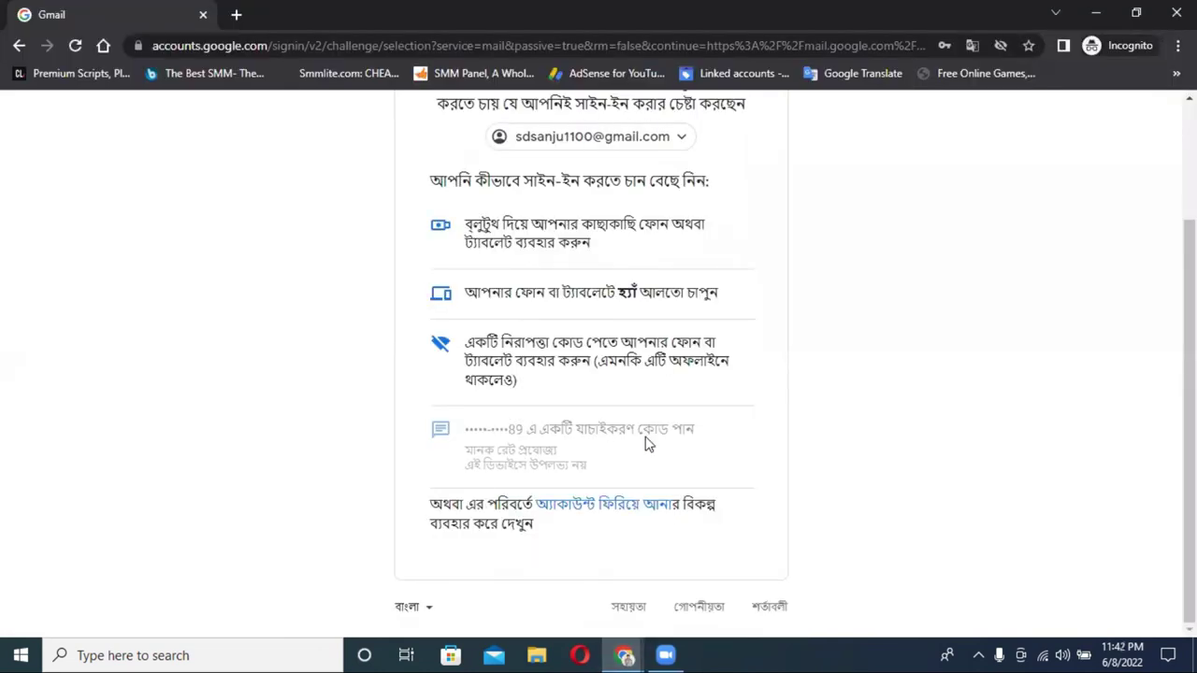
# - Load payoneer.com in a new incognito tab from the 'pay' address suggestion
pyautogui.click(621, 655)
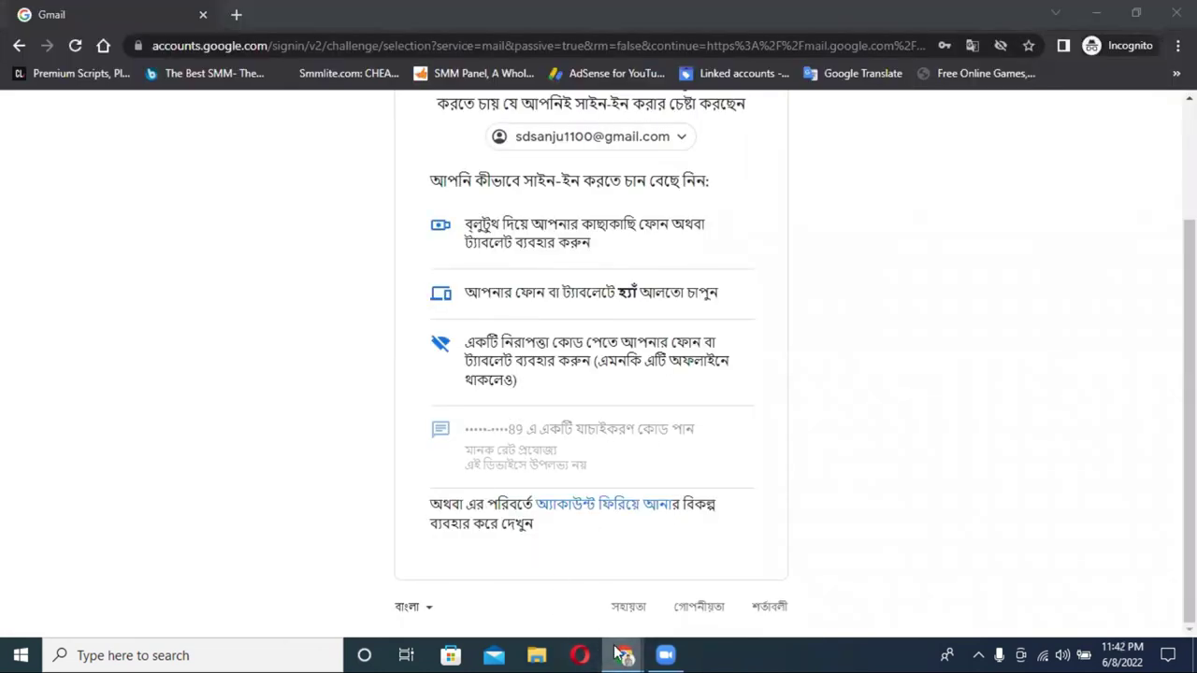
pyautogui.click(236, 14)
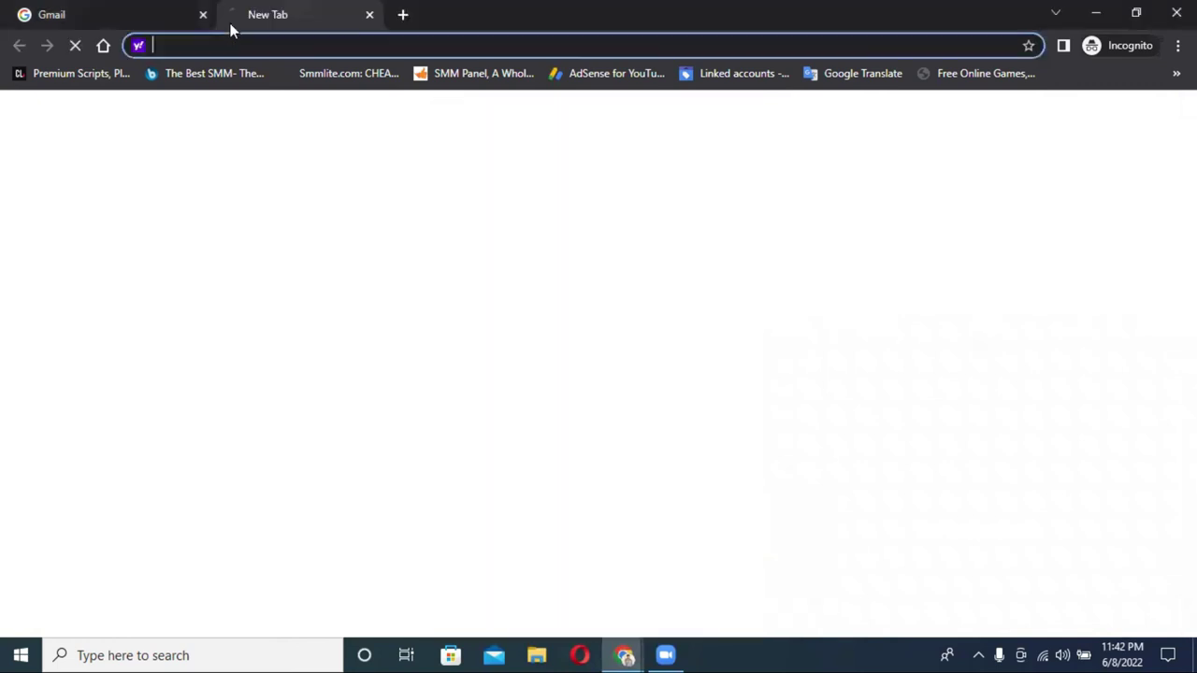
pyautogui.write('payoneer.com')
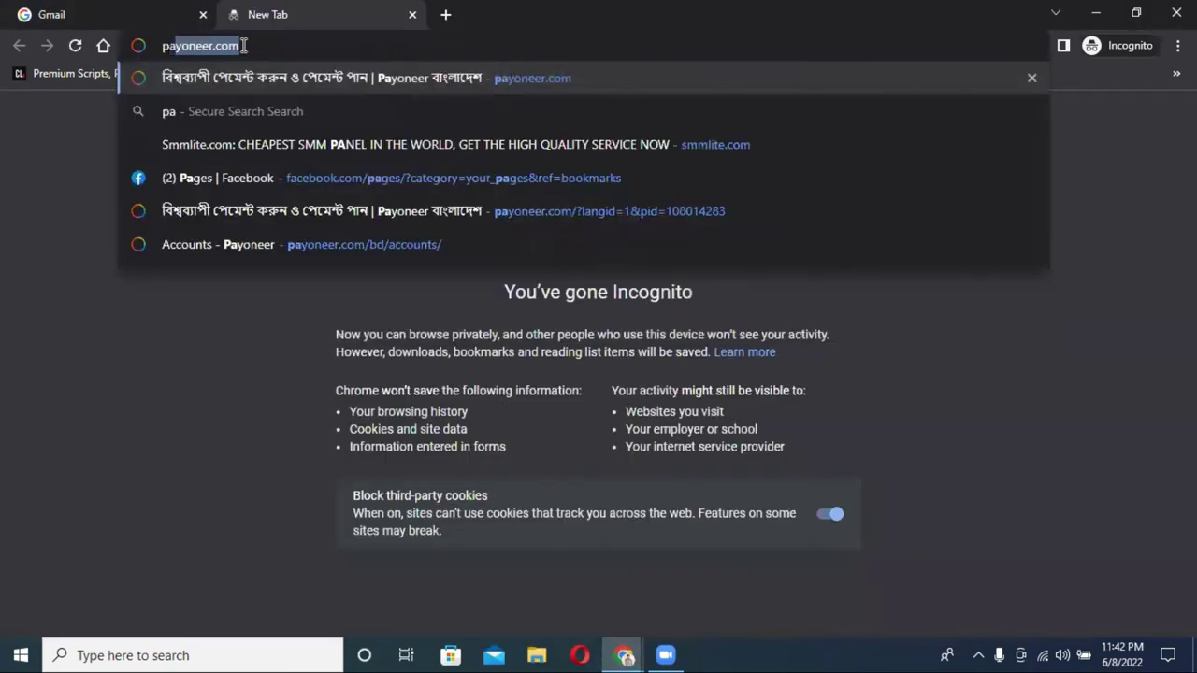
pyautogui.press('Return')
# - Switch between the Google sign-in tab and the loaded Payoneer Bangla homepage
pyautogui.click(84, 8)
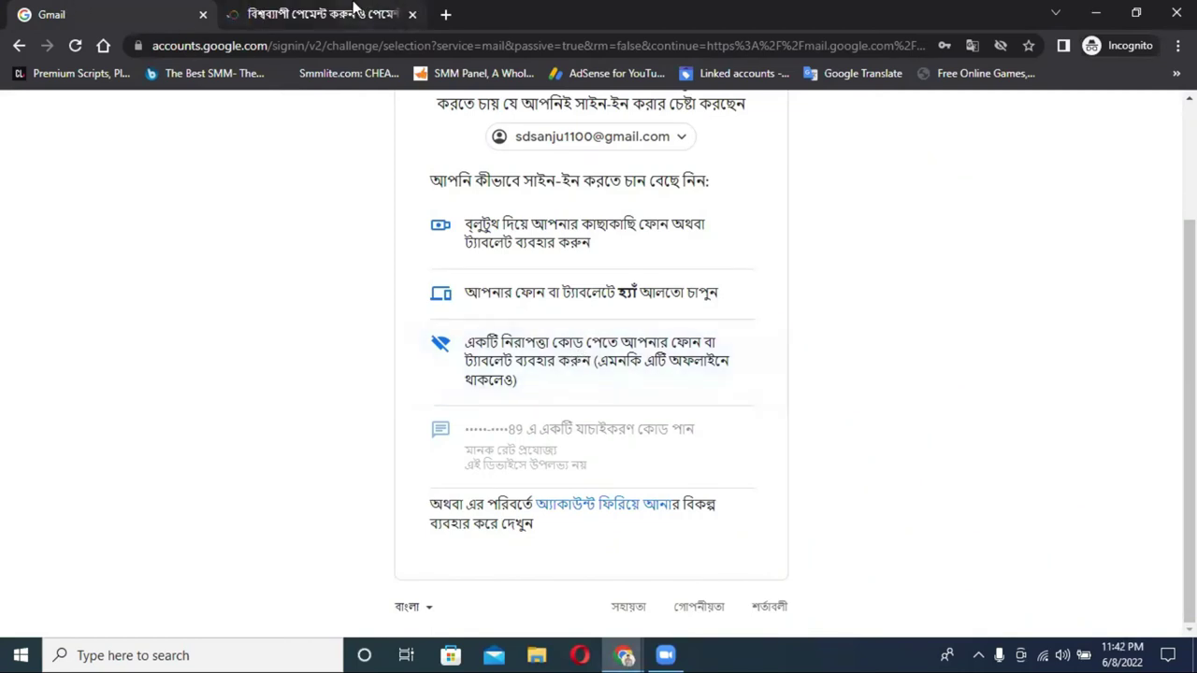
pyautogui.click(326, 11)
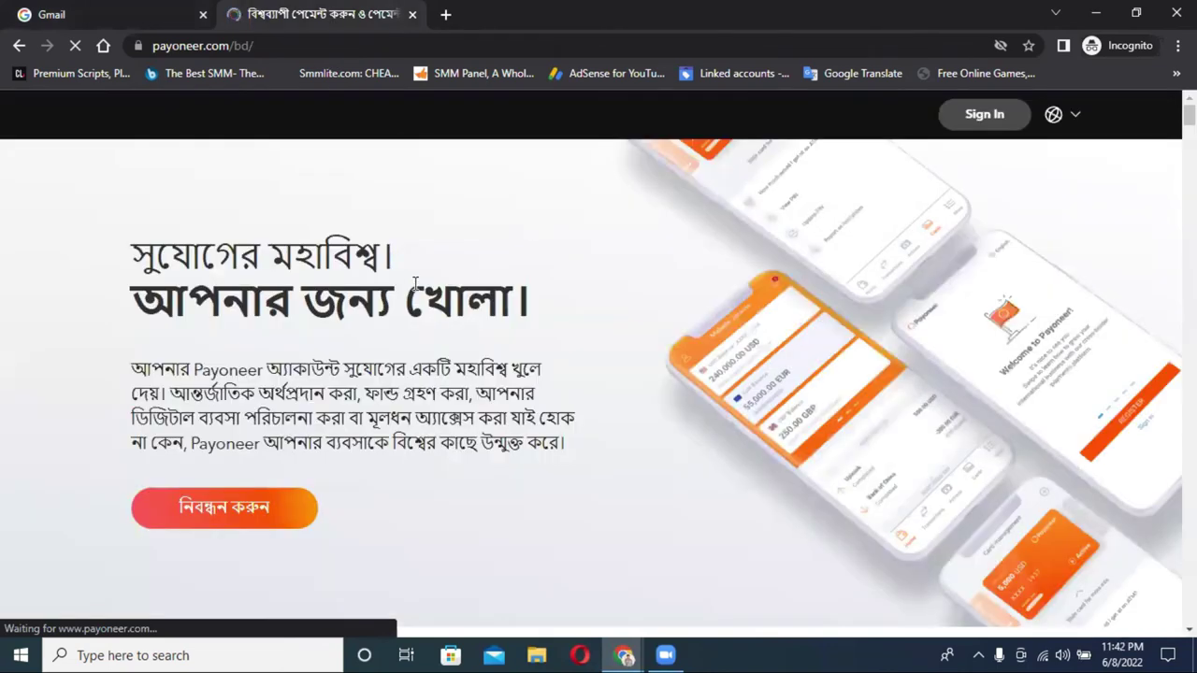
pyautogui.click(97, 8)
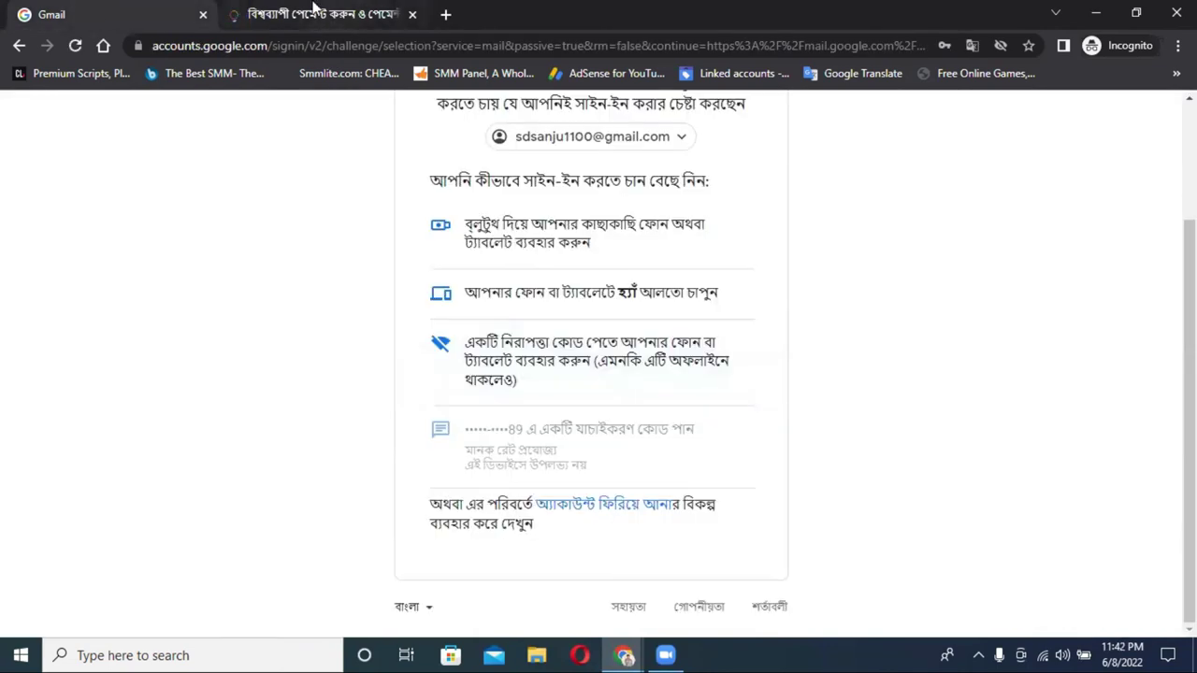
pyautogui.click(248, 14)
pyautogui.hotkey('ctrl', 'shift', 'Tab')
pyautogui.scroll(2, 556, 460)
pyautogui.scroll(-2, 556, 460)
pyautogui.click(344, 13)
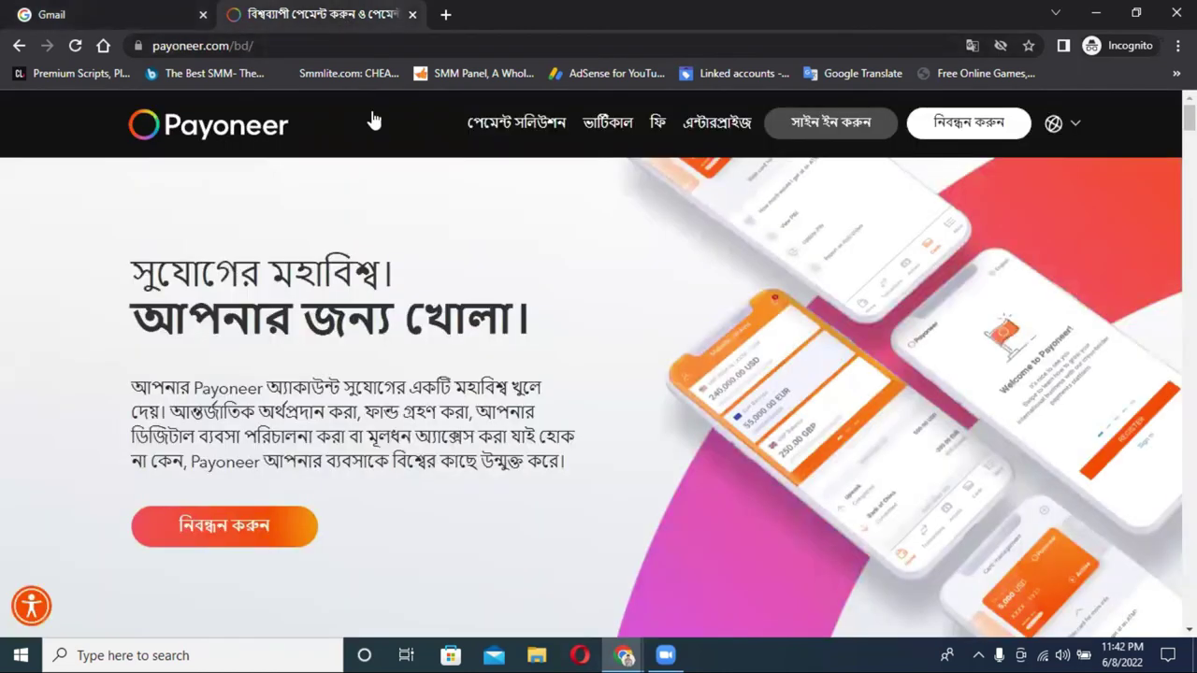
# - Sign in to Payoneer with Chrome's saved login, closing the old homepage tab
pyautogui.click(820, 120)
pyautogui.click(413, 14)
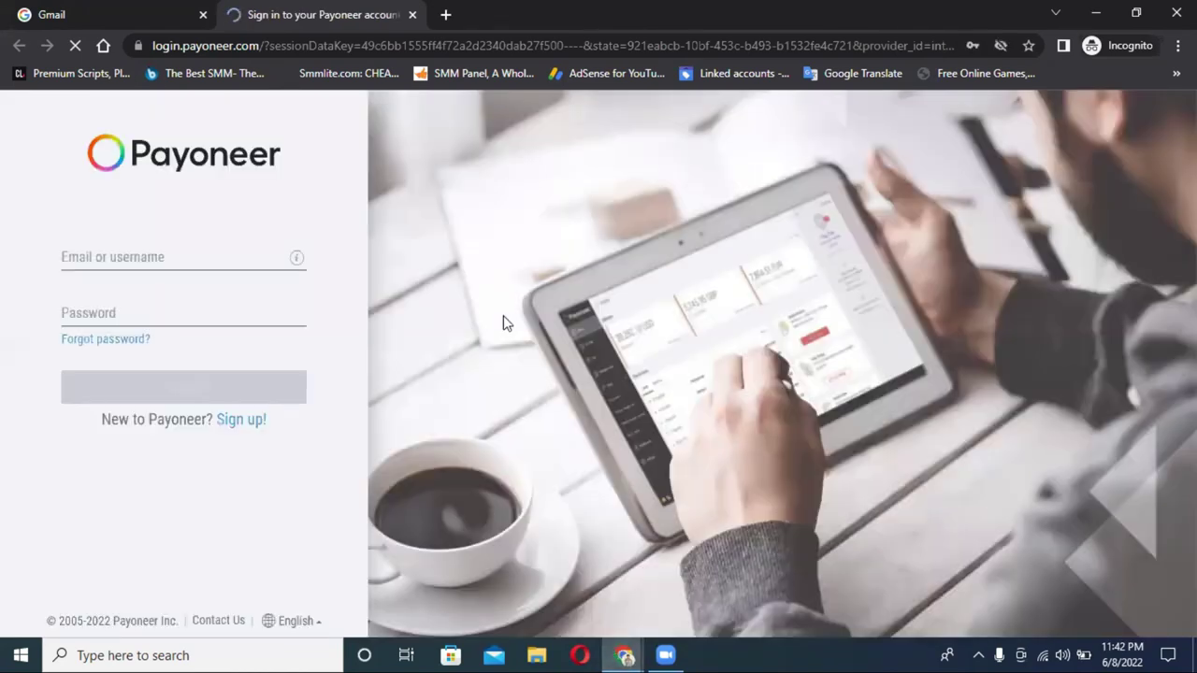
pyautogui.click(191, 255)
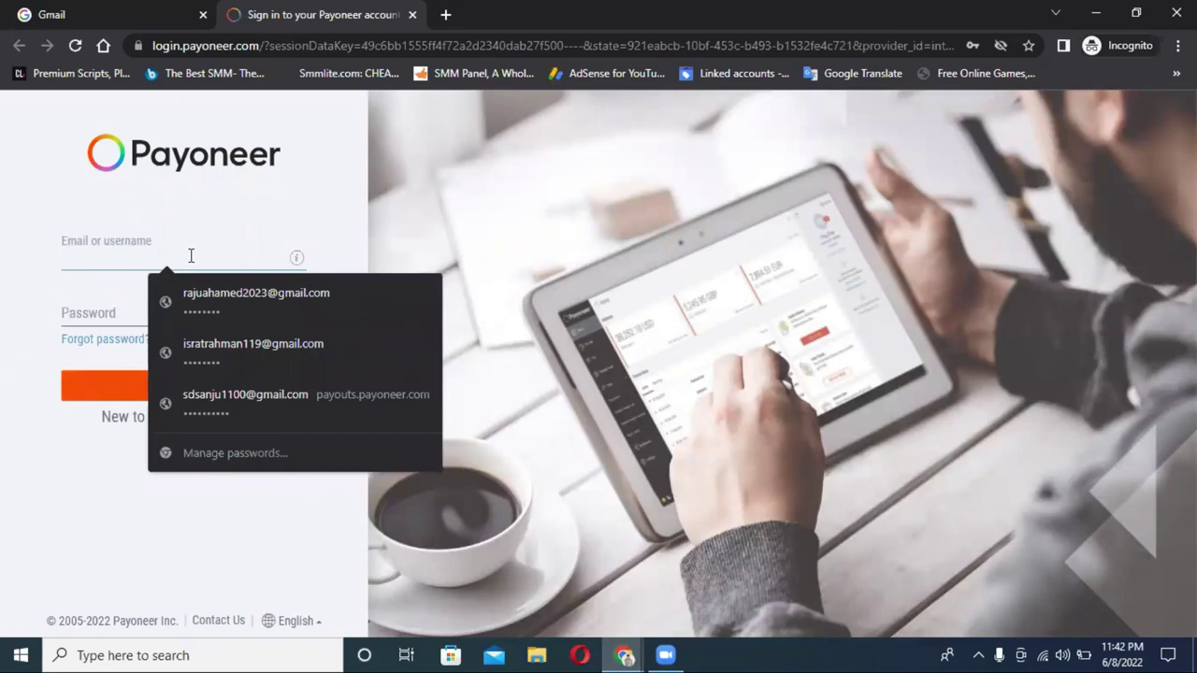
pyautogui.click(241, 385)
pyautogui.click(240, 387)
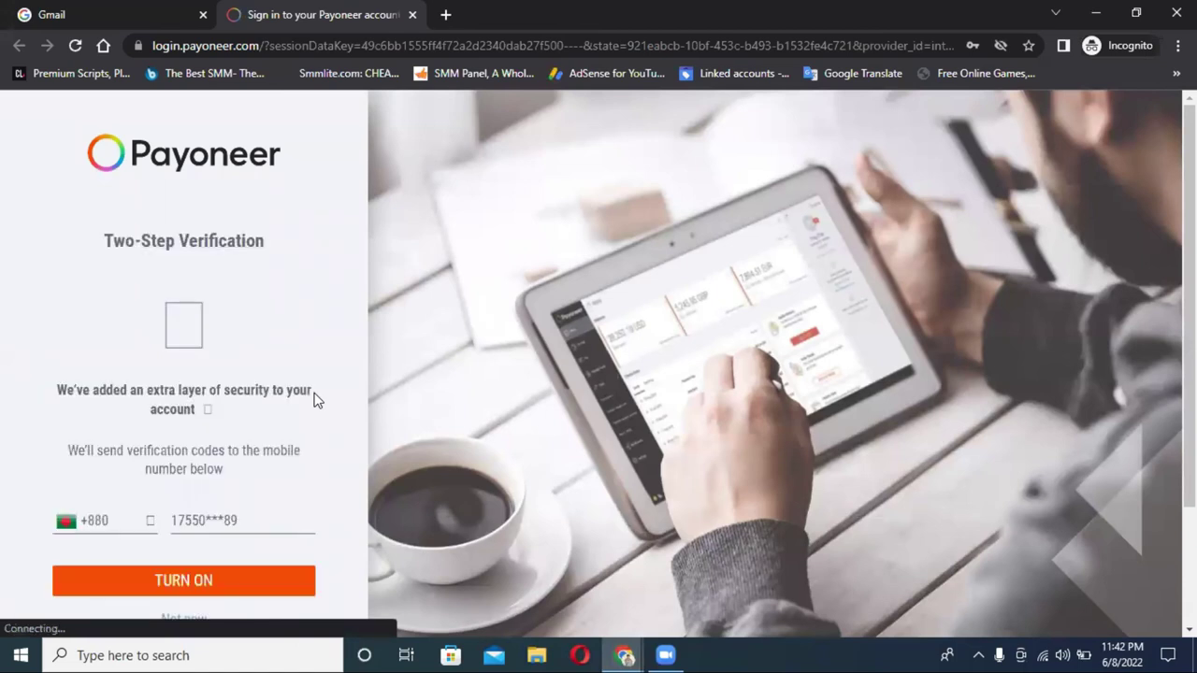
# - Start Payoneer two-step verification, then close extra Payoneer and empty tabs in the regular window
pyautogui.scroll(-1, 238, 514)
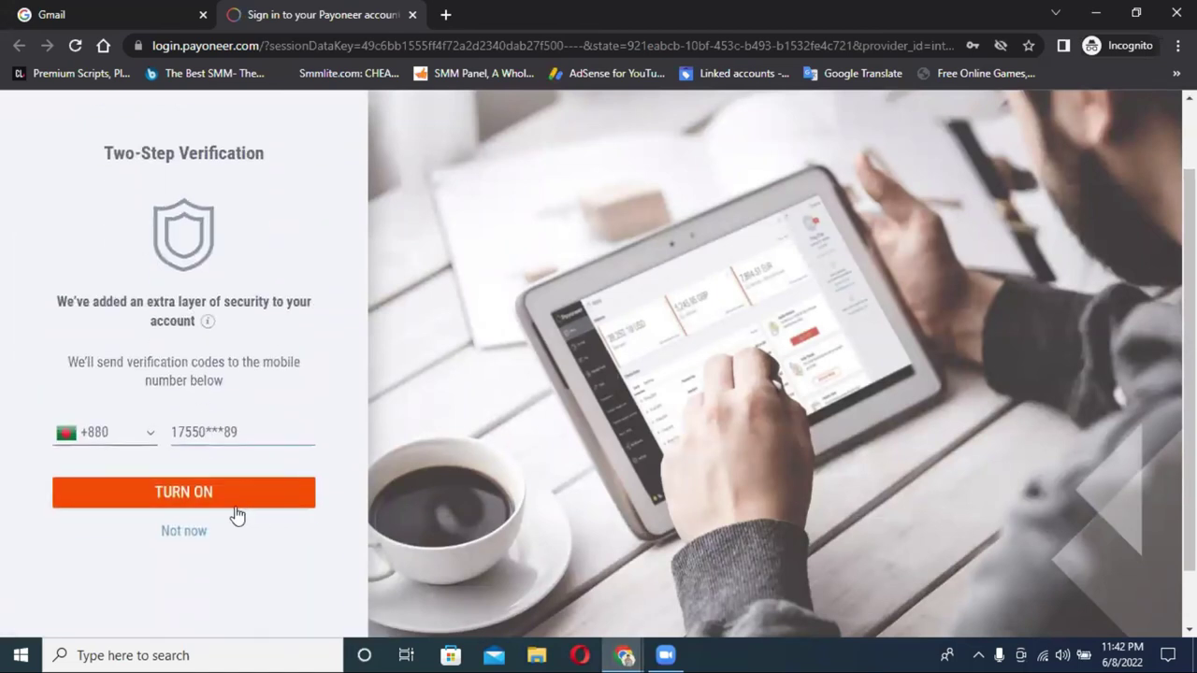
pyautogui.click(196, 493)
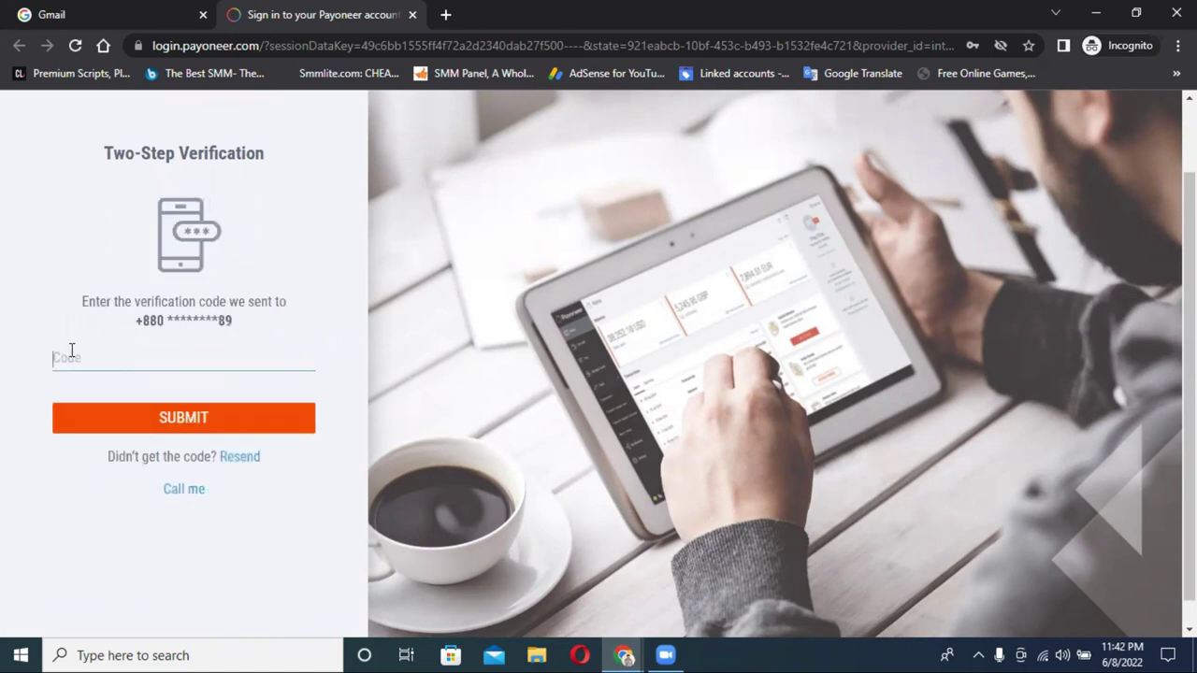
pyautogui.click(1095, 13)
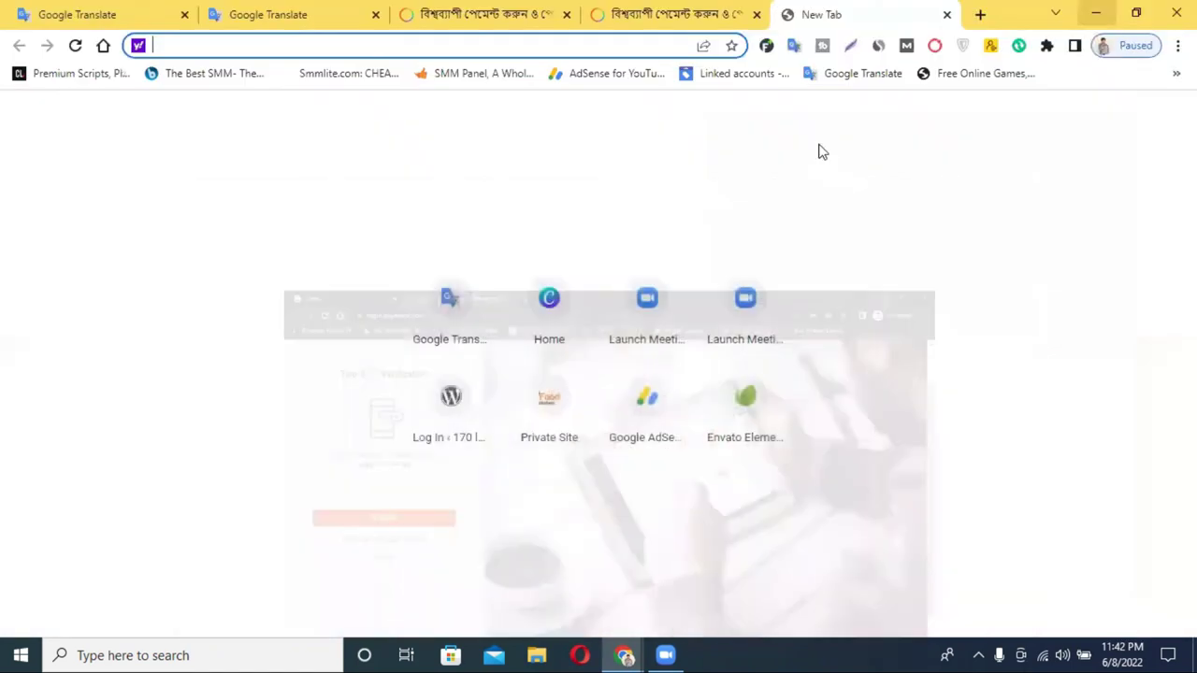
pyautogui.click(420, 8)
pyautogui.click(302, 8)
pyautogui.click(725, 5)
pyautogui.click(821, 7)
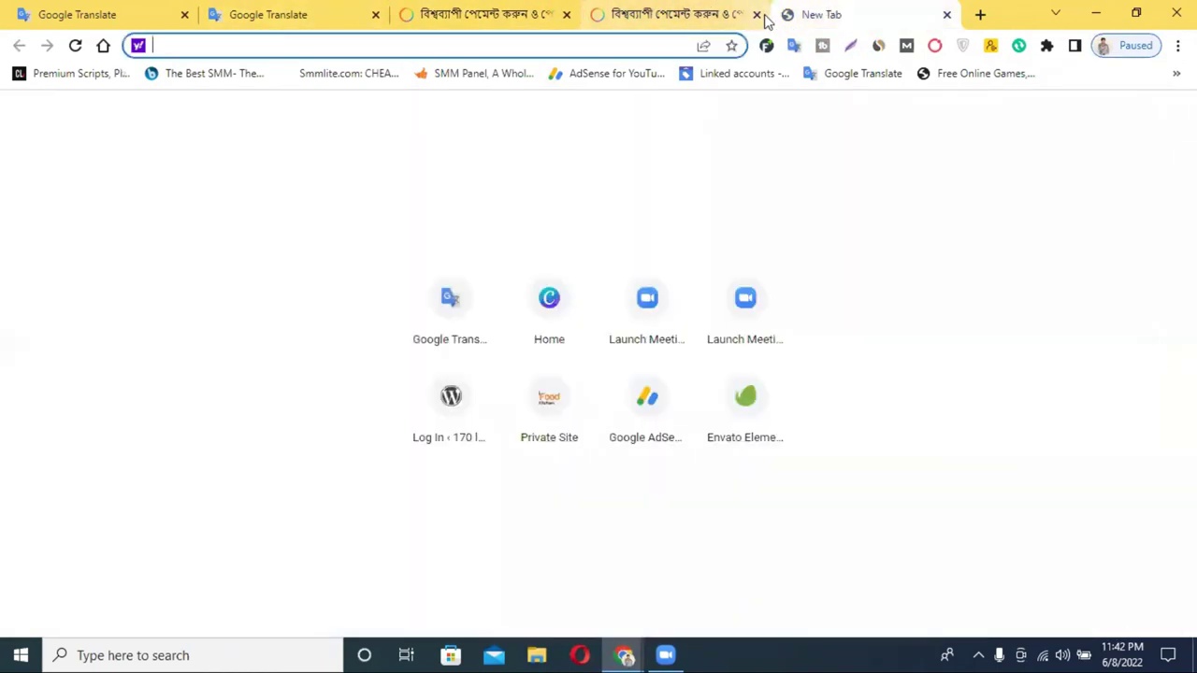
pyautogui.click(757, 14)
pyautogui.hotkey('ctrl', 'w')
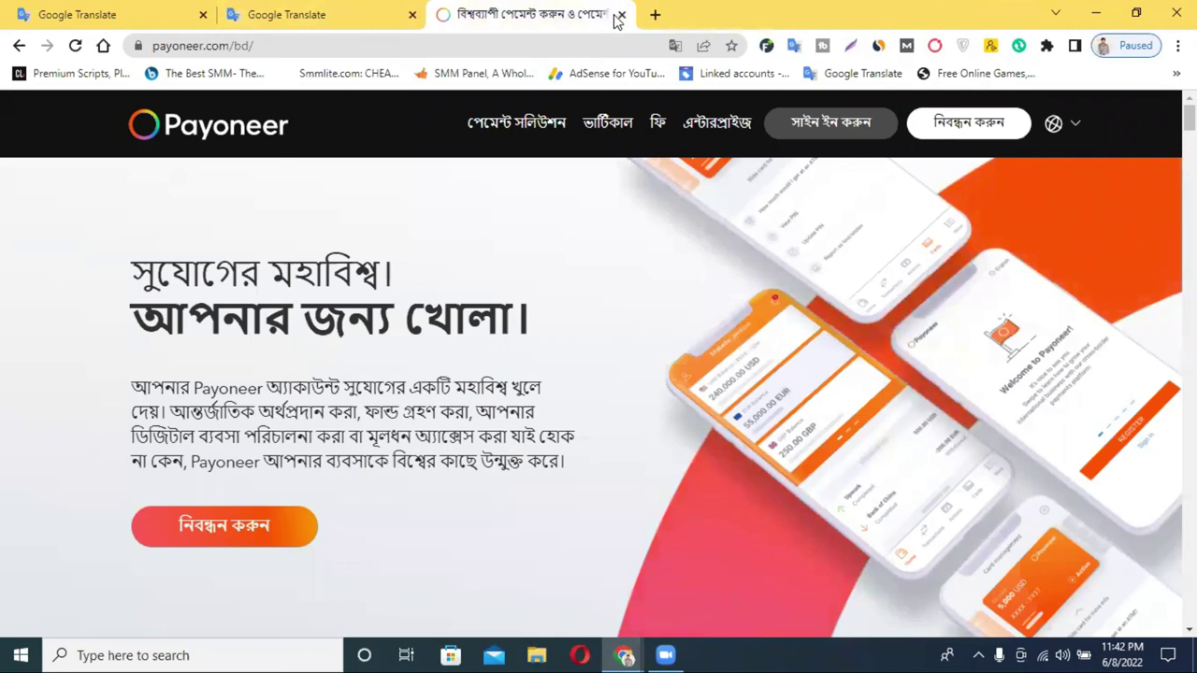
# - Enter the SMS verification code on Payoneer's verification page and submit it
pyautogui.moveTo(625, 655)
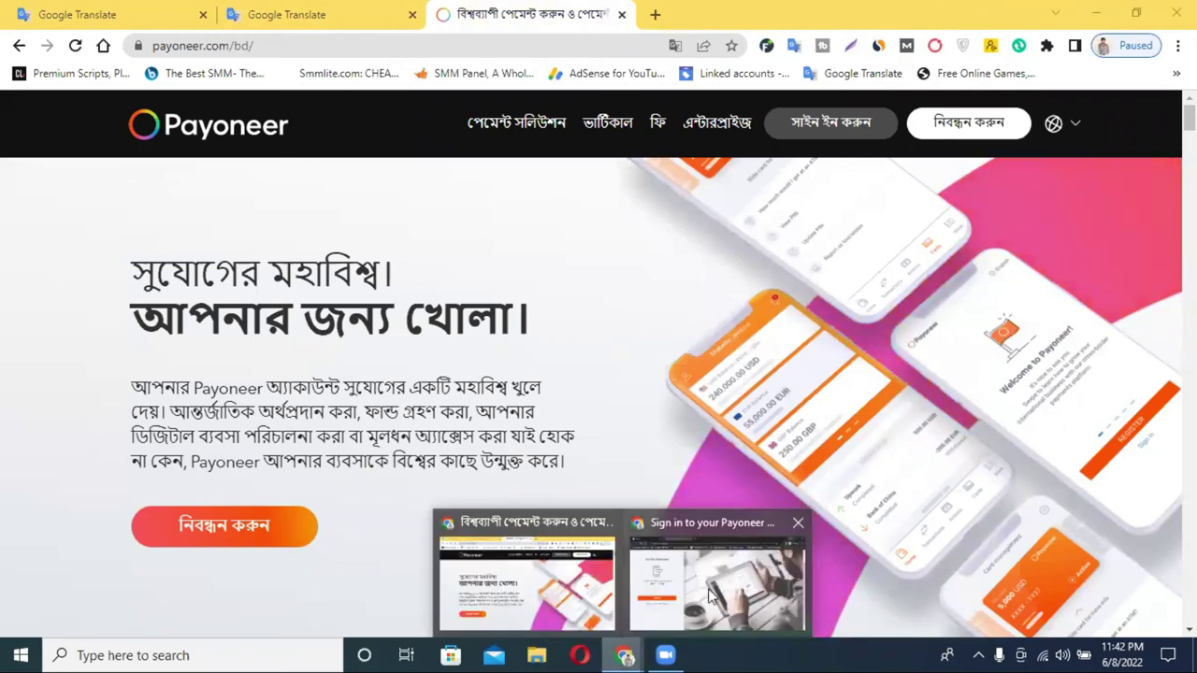
pyautogui.click(659, 583)
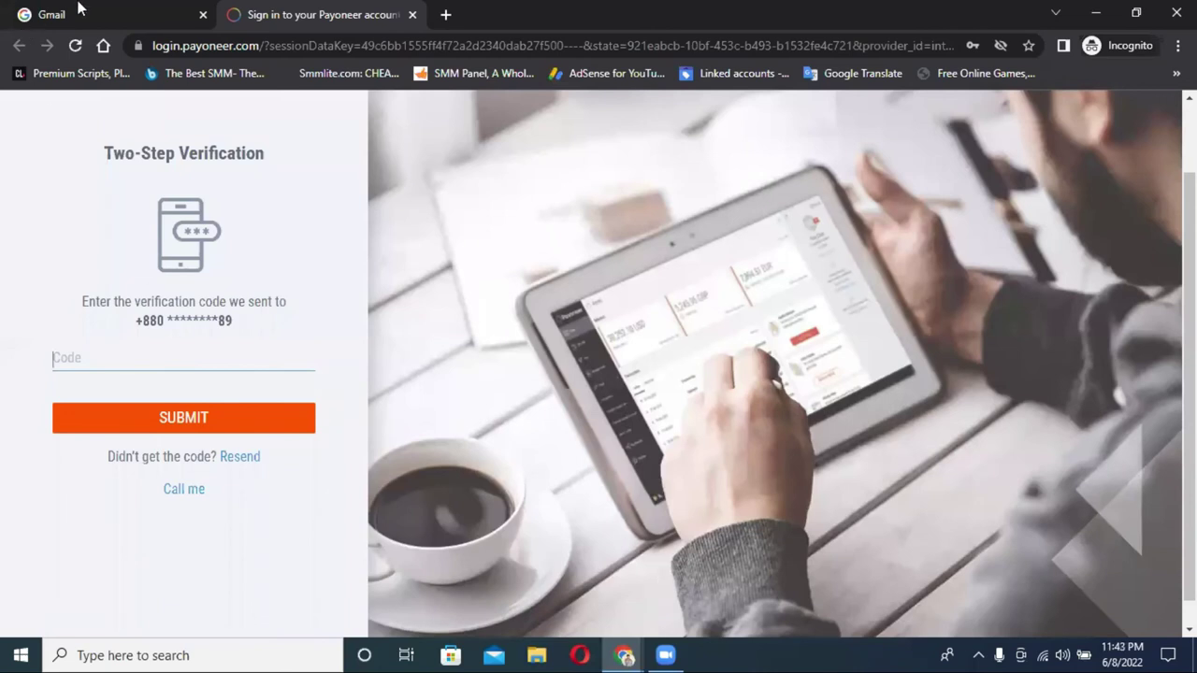
pyautogui.click(82, 11)
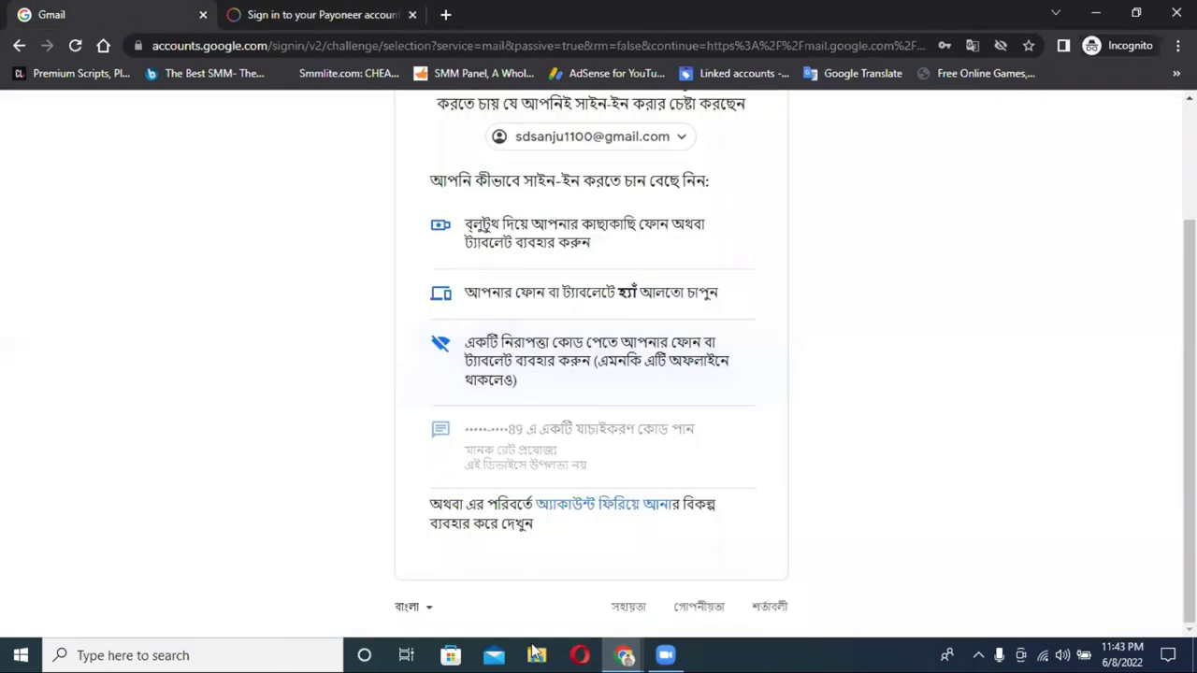
pyautogui.click(323, 14)
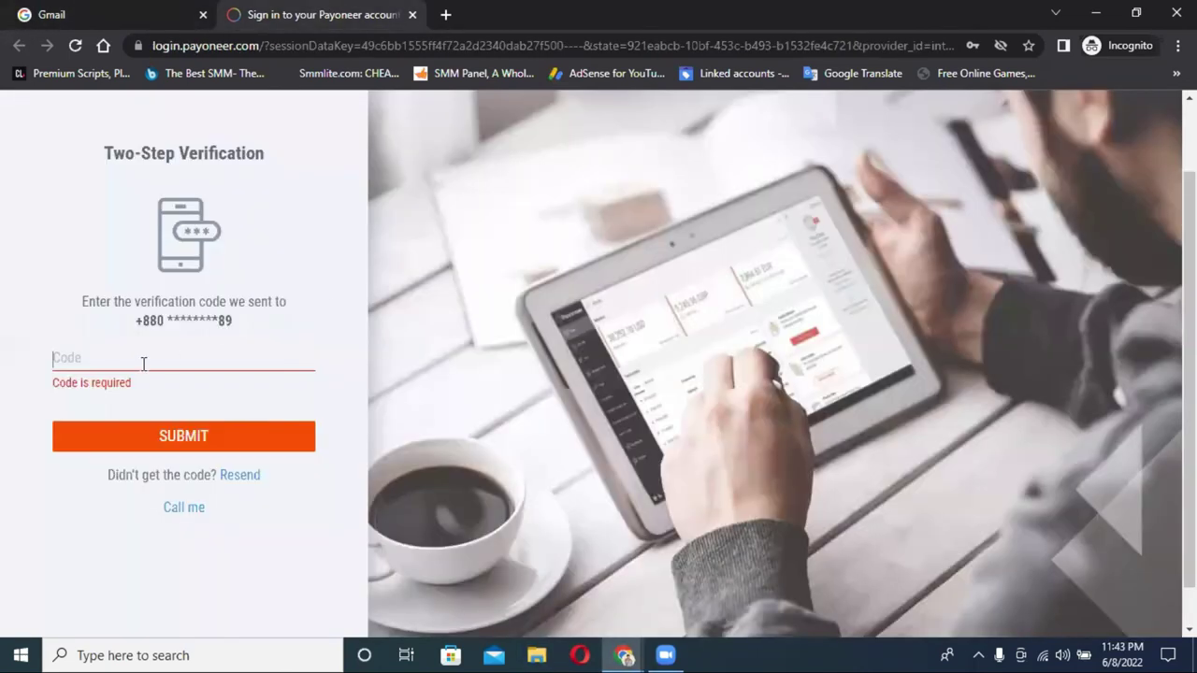
pyautogui.click(140, 420)
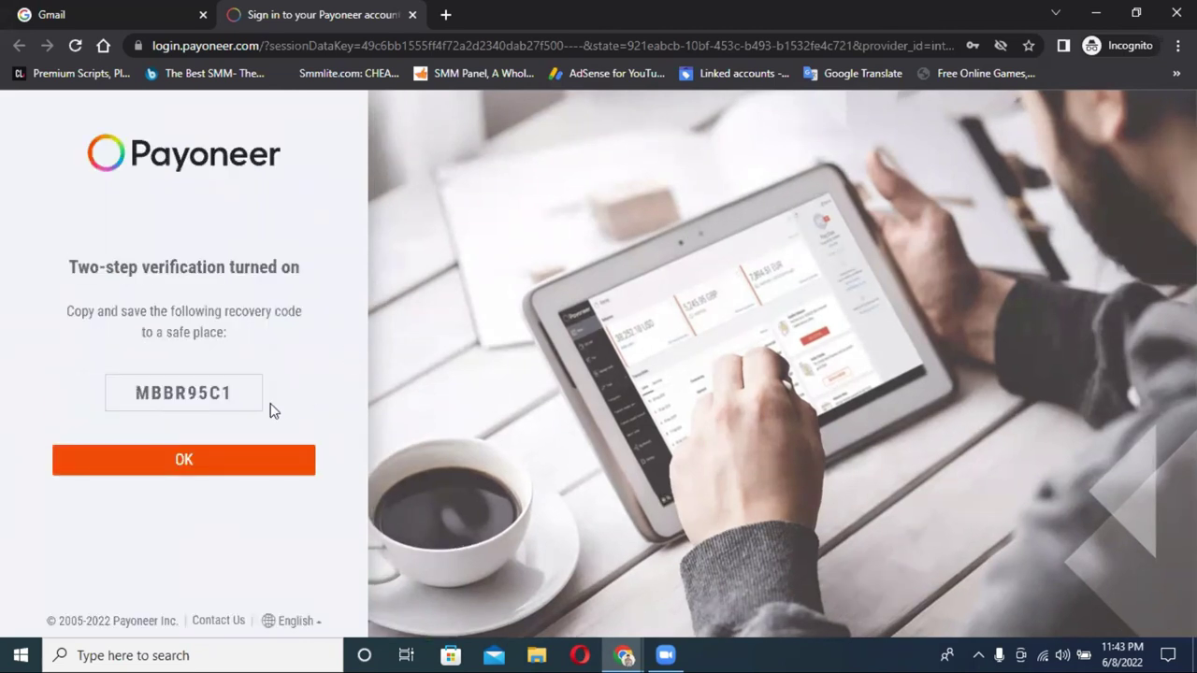
# - Confirm the recovery code, check Gmail's two-step prompt, then choose UPDATE NOW on Payoneer home
pyautogui.click(184, 459)
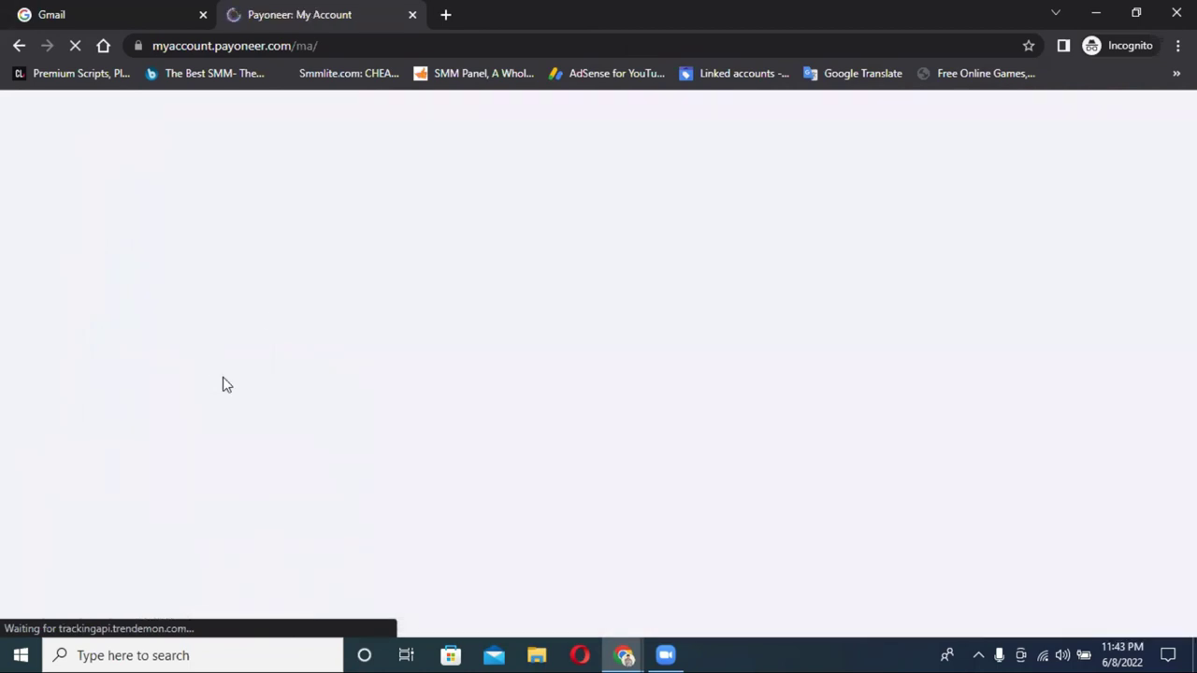
pyautogui.click(82, 12)
pyautogui.click(617, 379)
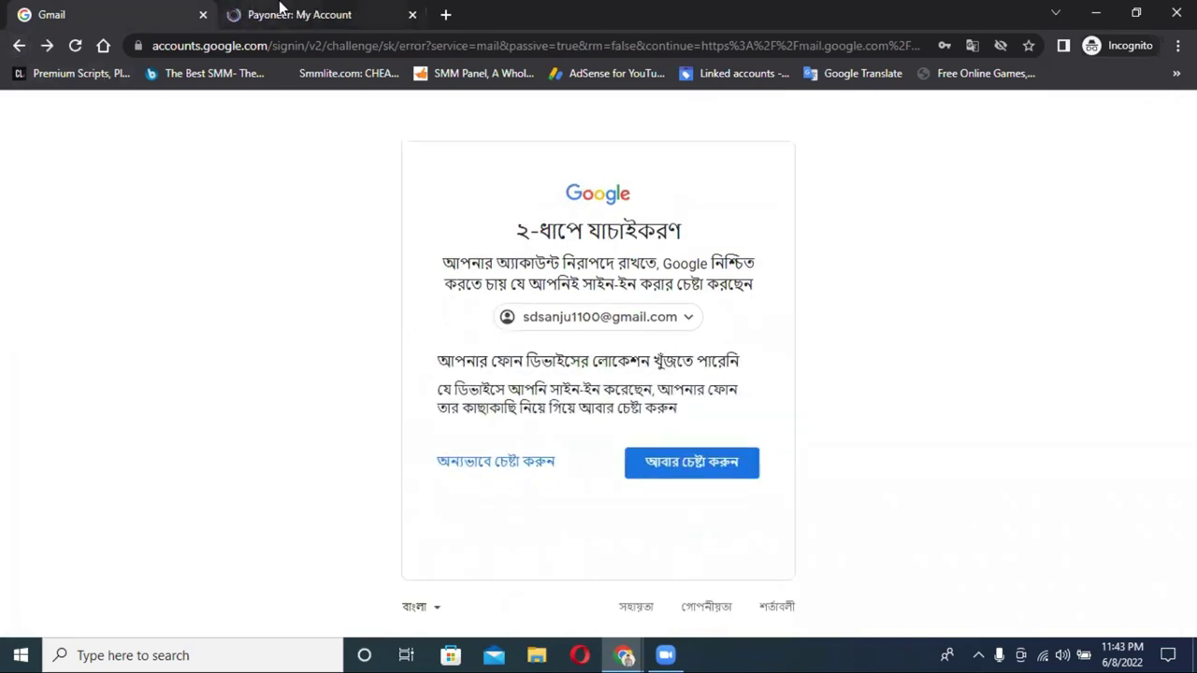
pyautogui.click(324, 16)
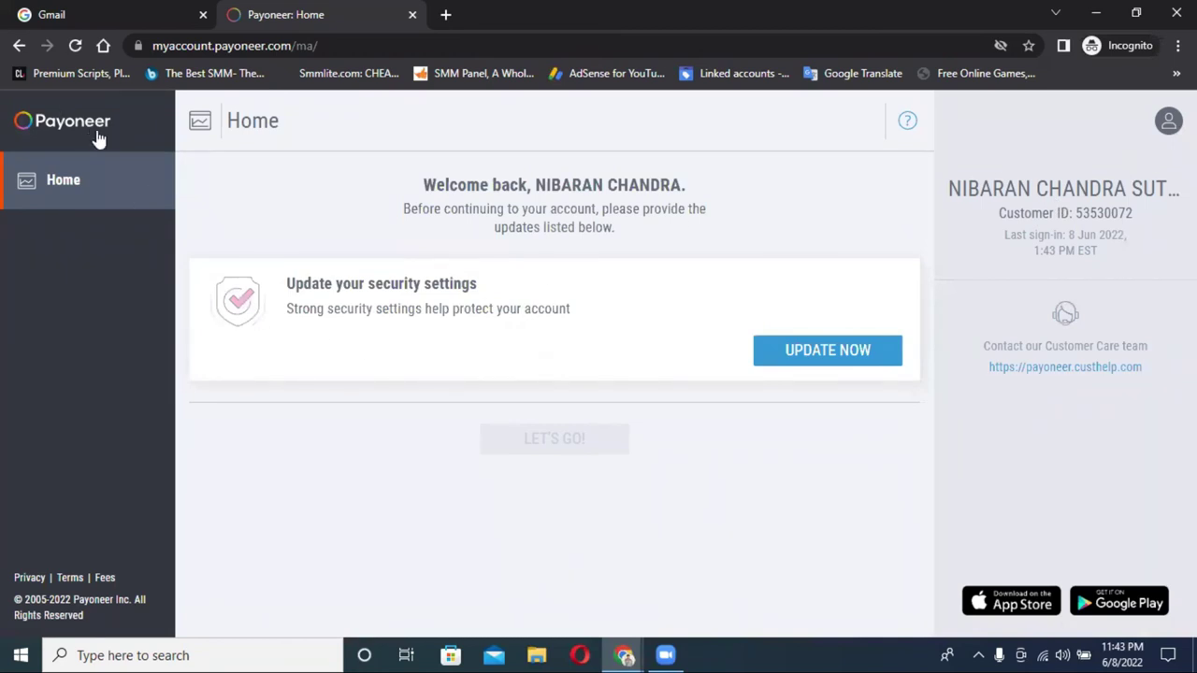
pyautogui.click(816, 359)
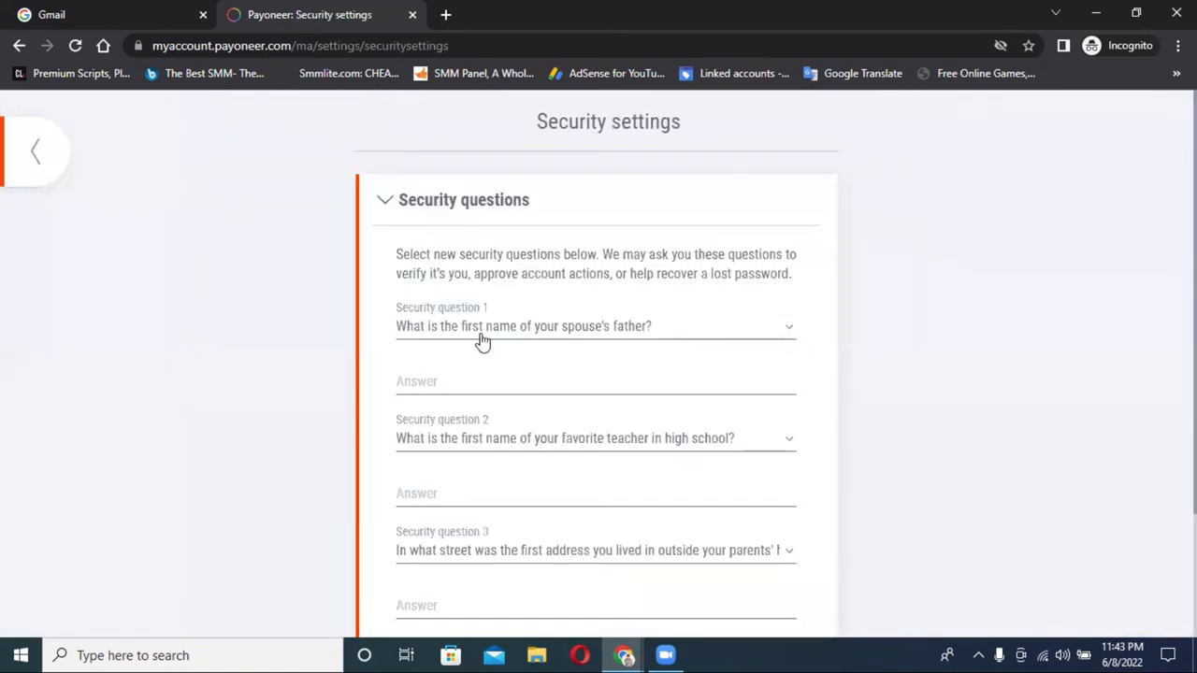
# - Choose paternal grandmother's first name and eldest child's first name questions, entering an answer
pyautogui.click(550, 335)
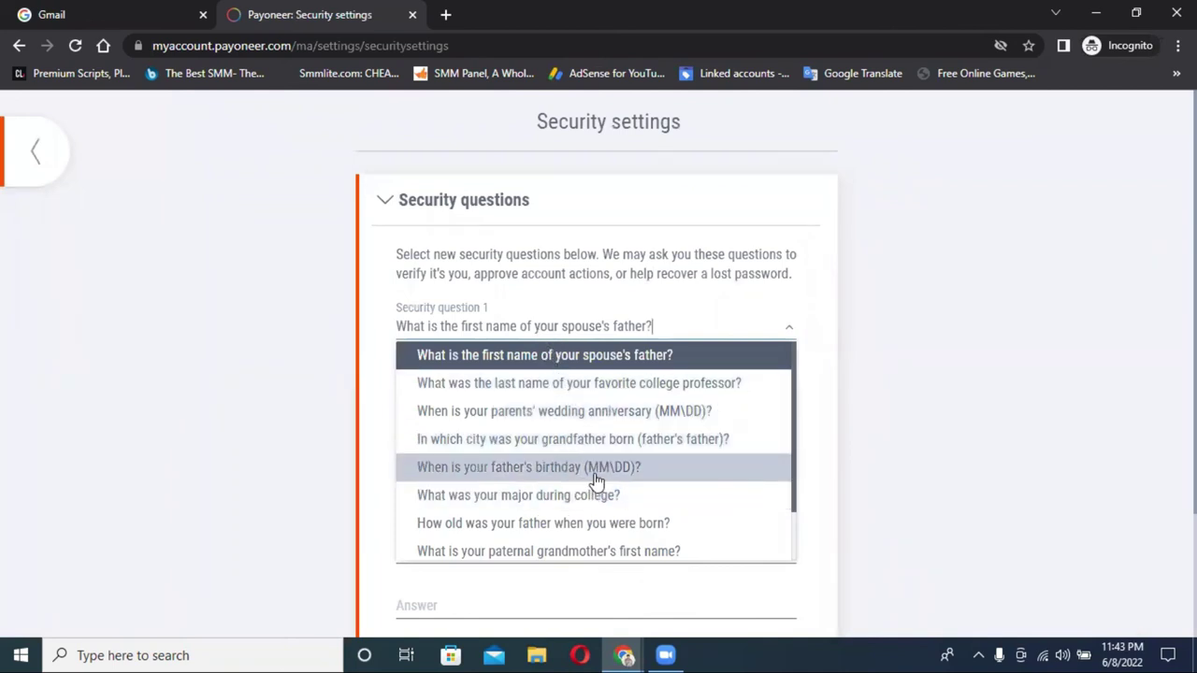
pyautogui.click(677, 553)
pyautogui.click(473, 381)
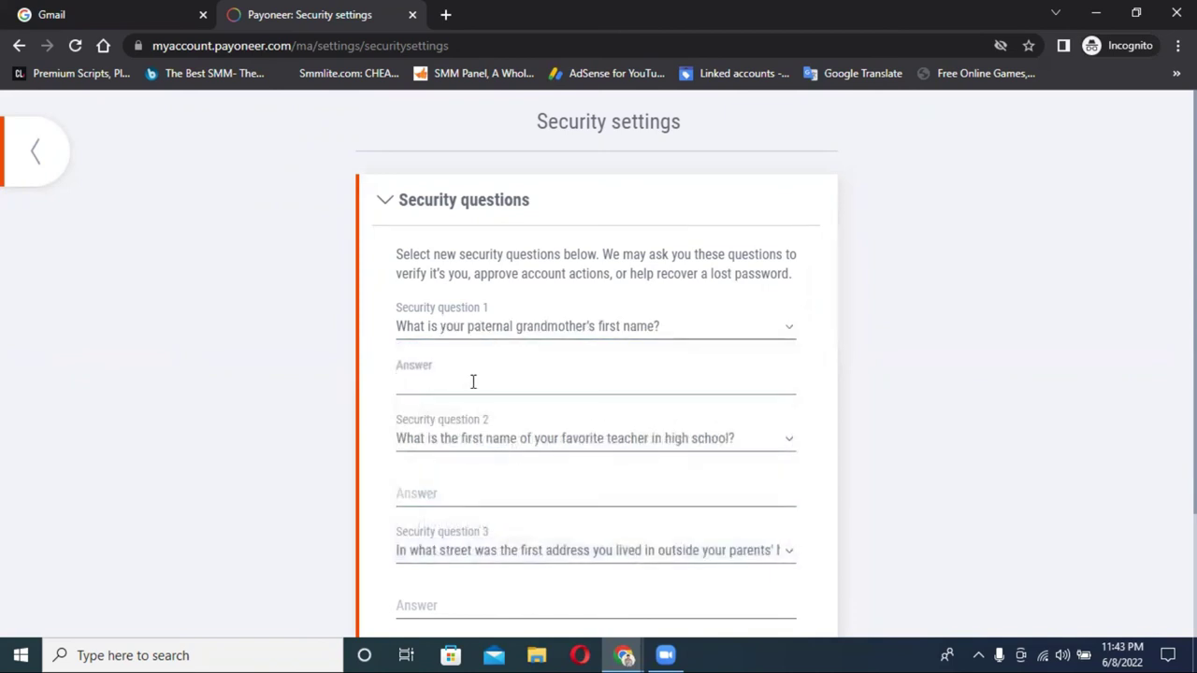
pyautogui.scroll(-1, 475, 383)
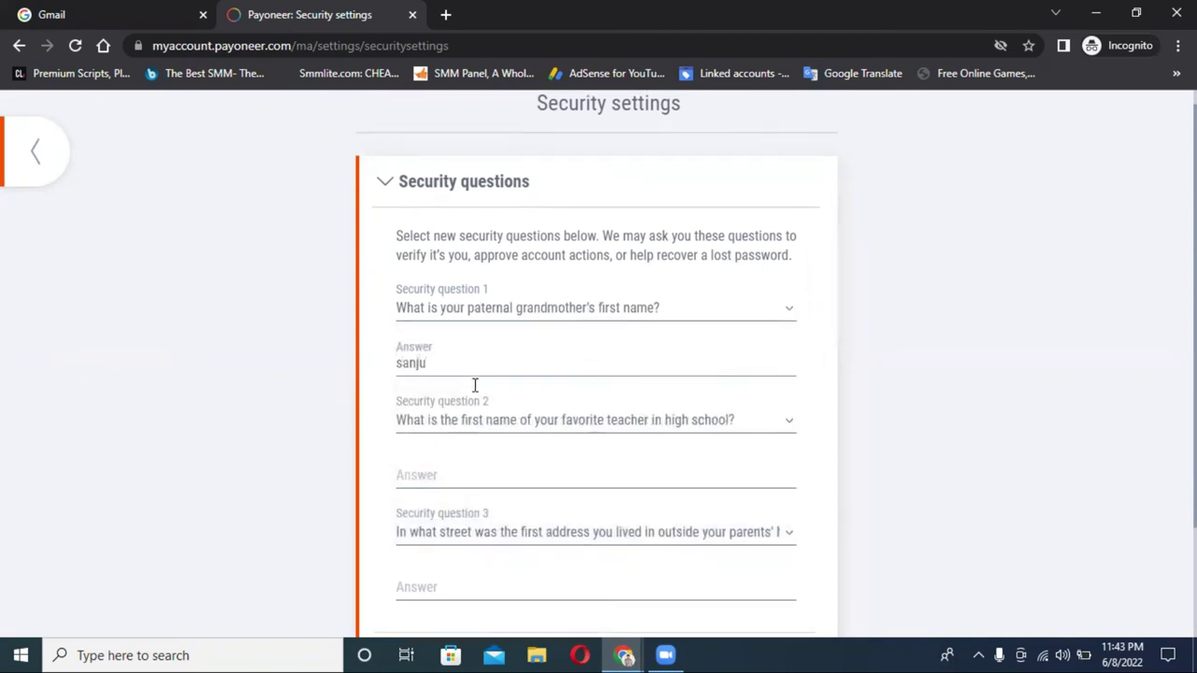
pyautogui.click(534, 353)
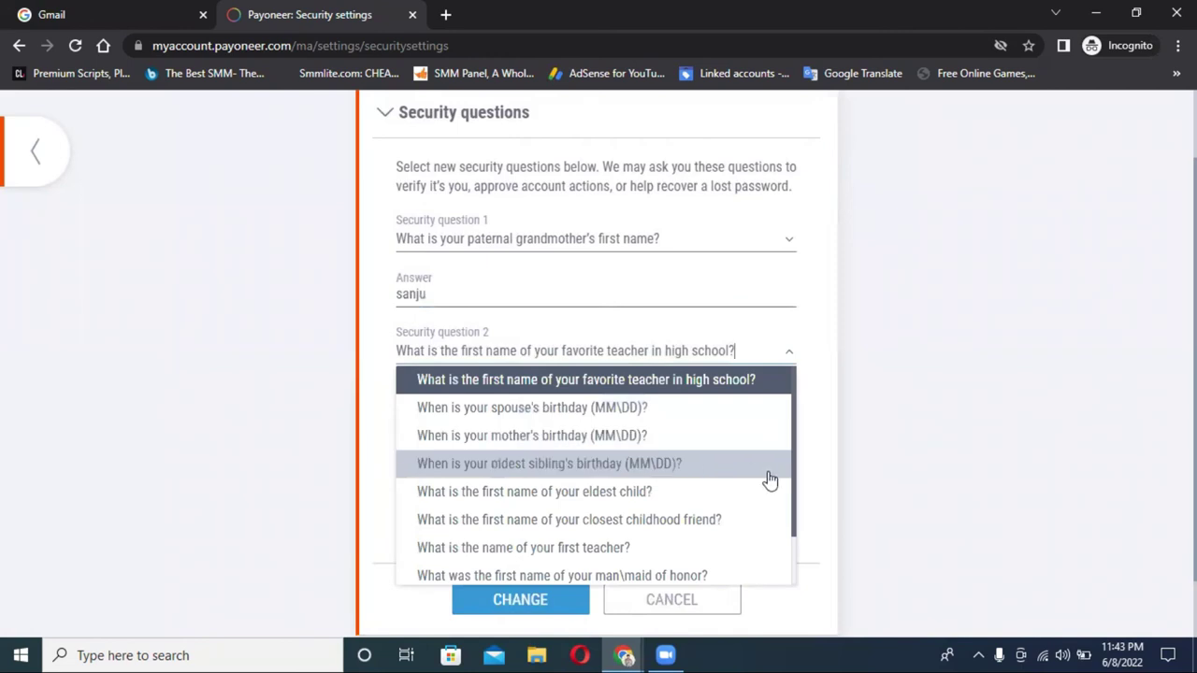
pyautogui.click(647, 501)
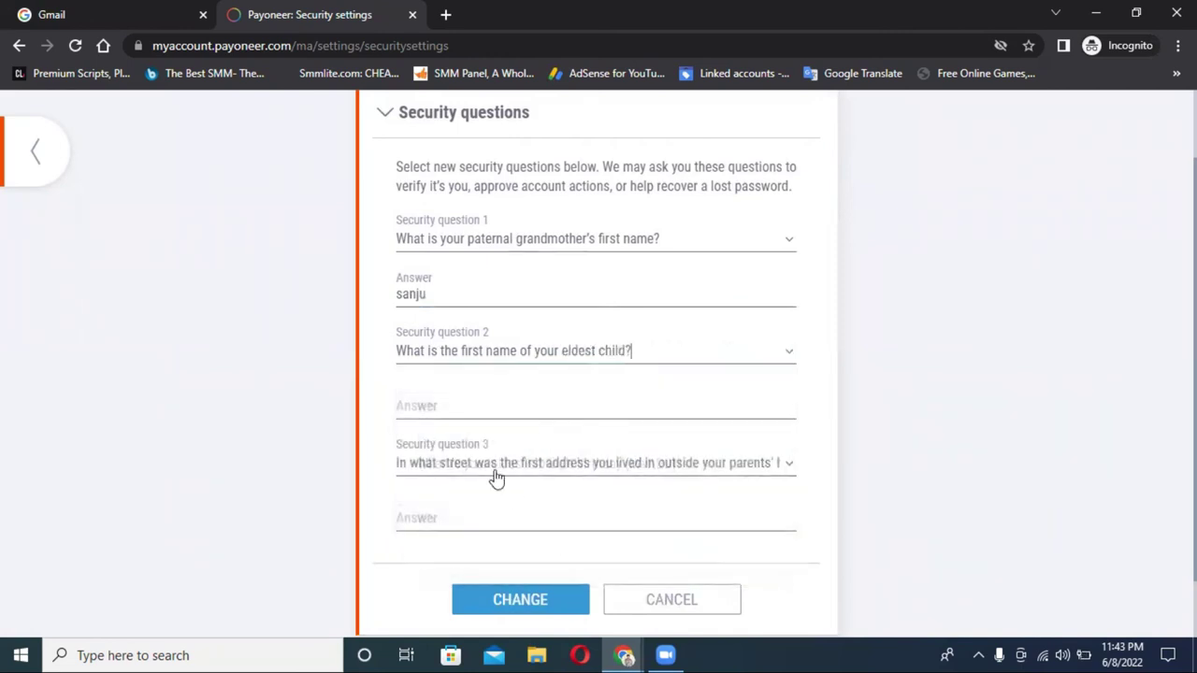
pyautogui.click(470, 401)
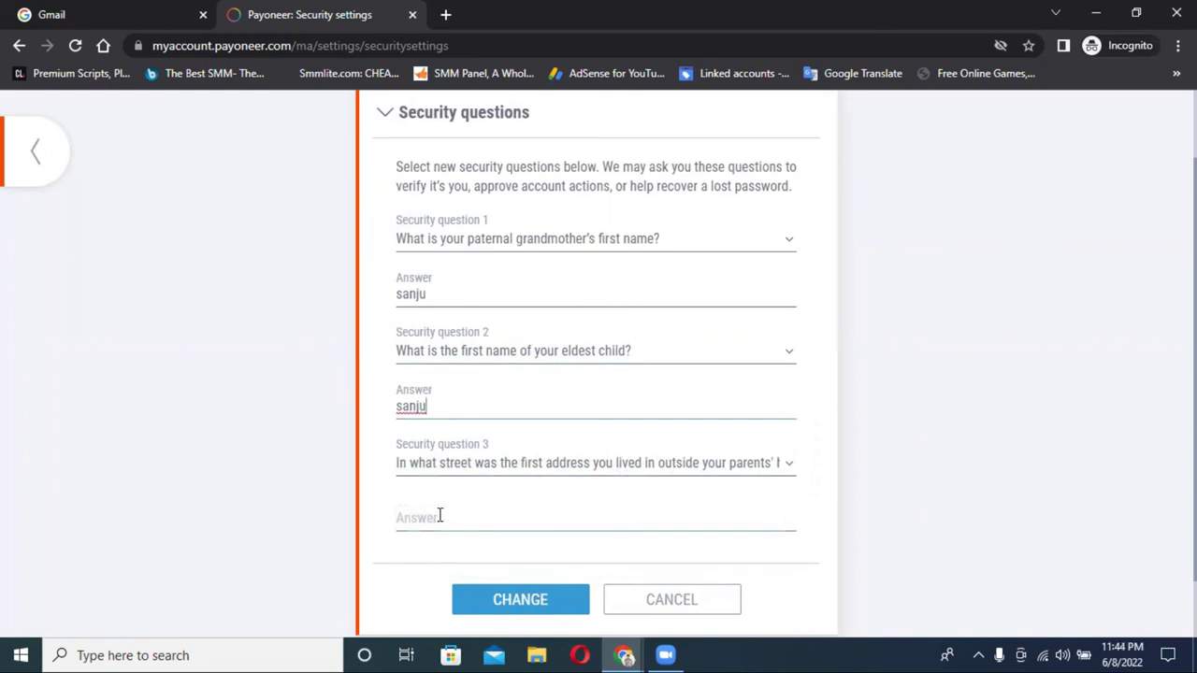
# - Set the third question to grandfather's profession and type its answer
pyautogui.click(469, 465)
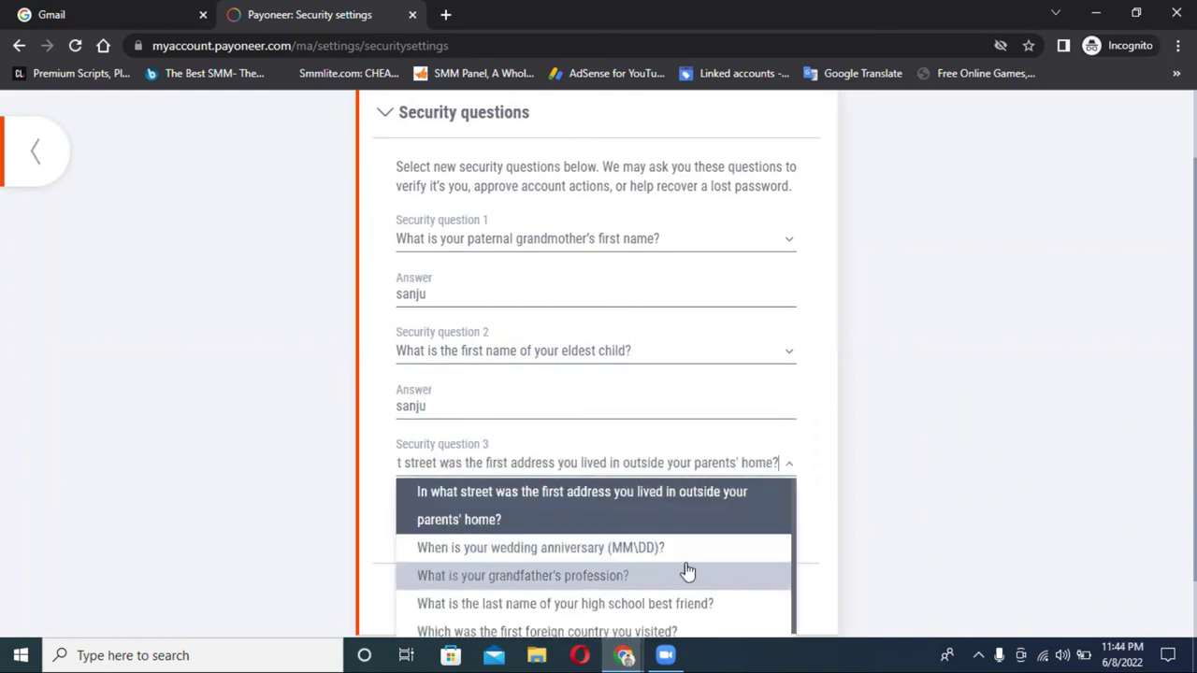
pyautogui.click(686, 576)
pyautogui.scroll(-1, 483, 497)
pyautogui.click(442, 452)
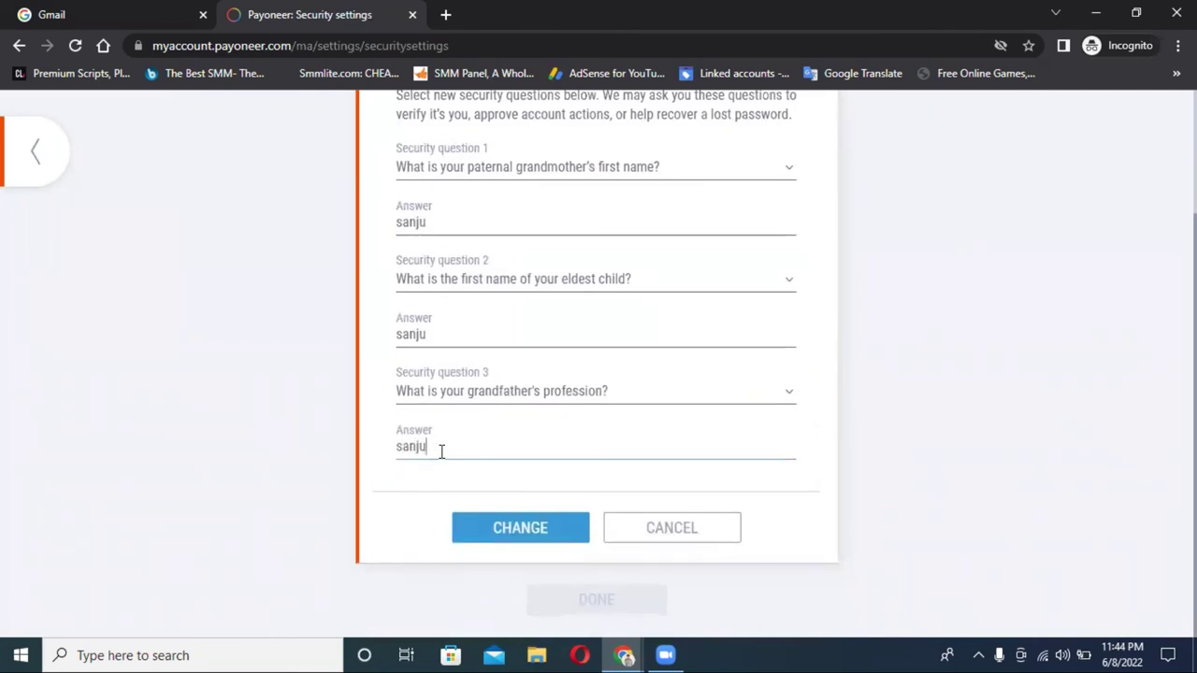
pyautogui.click(387, 534)
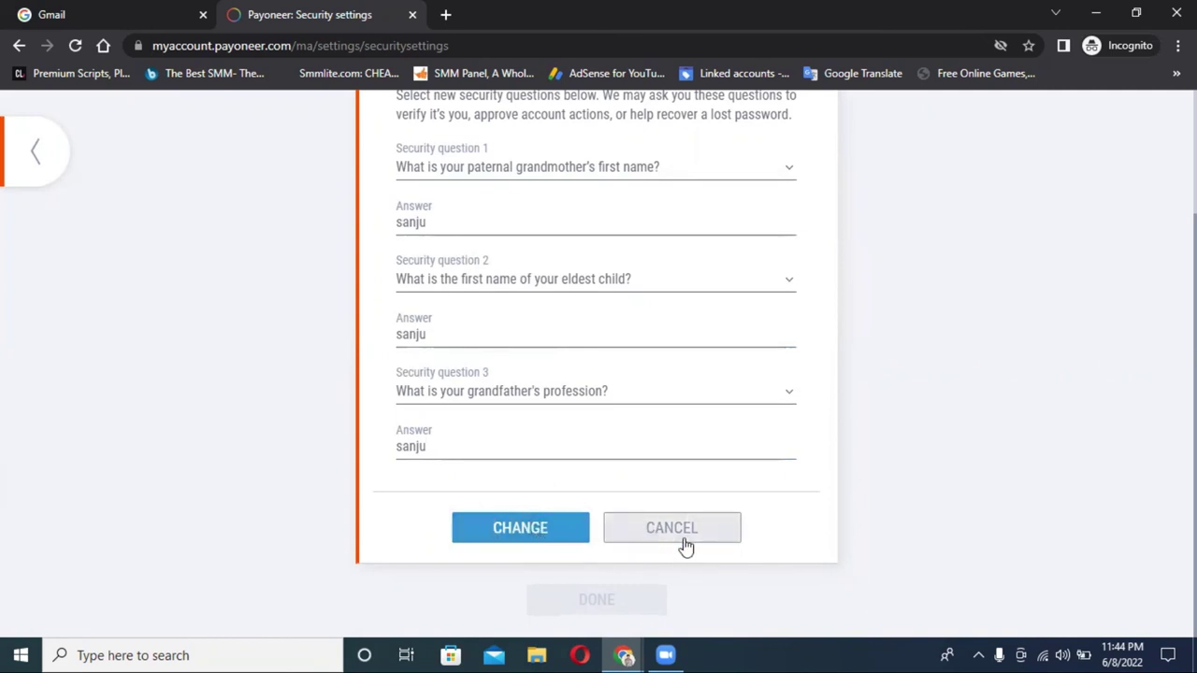
# - Apply the security question change and confirm it with the 6-digit SMS code
pyautogui.click(580, 538)
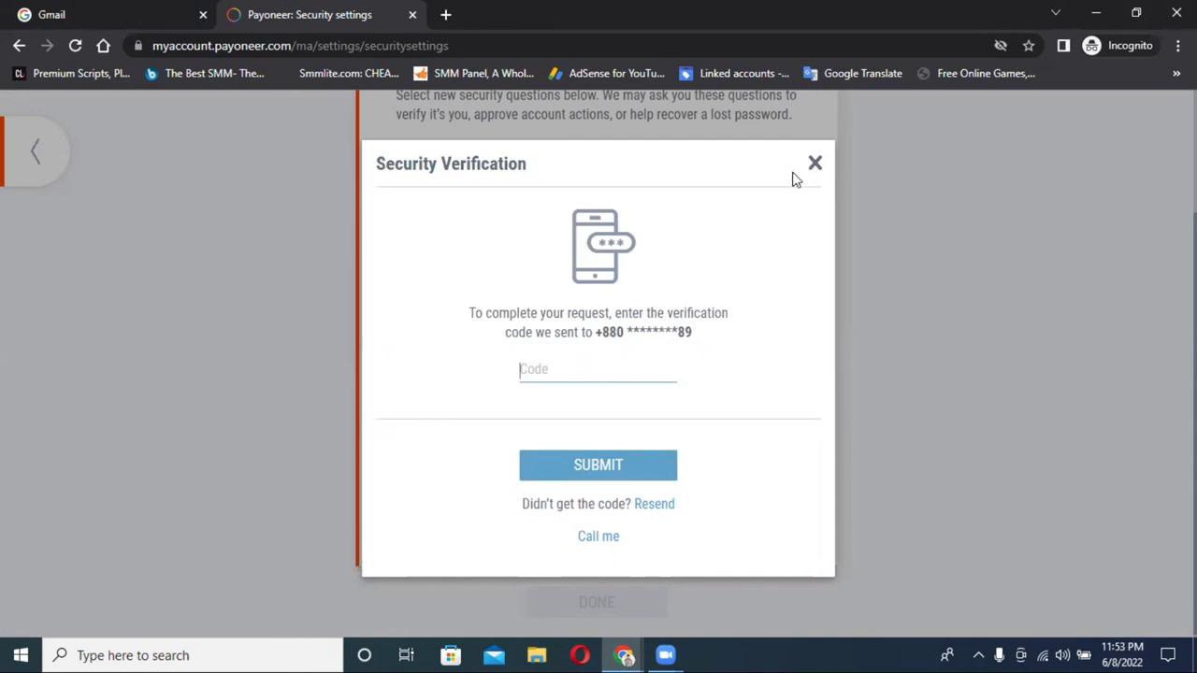
pyautogui.doubleClick(684, 332)
pyautogui.click(579, 355)
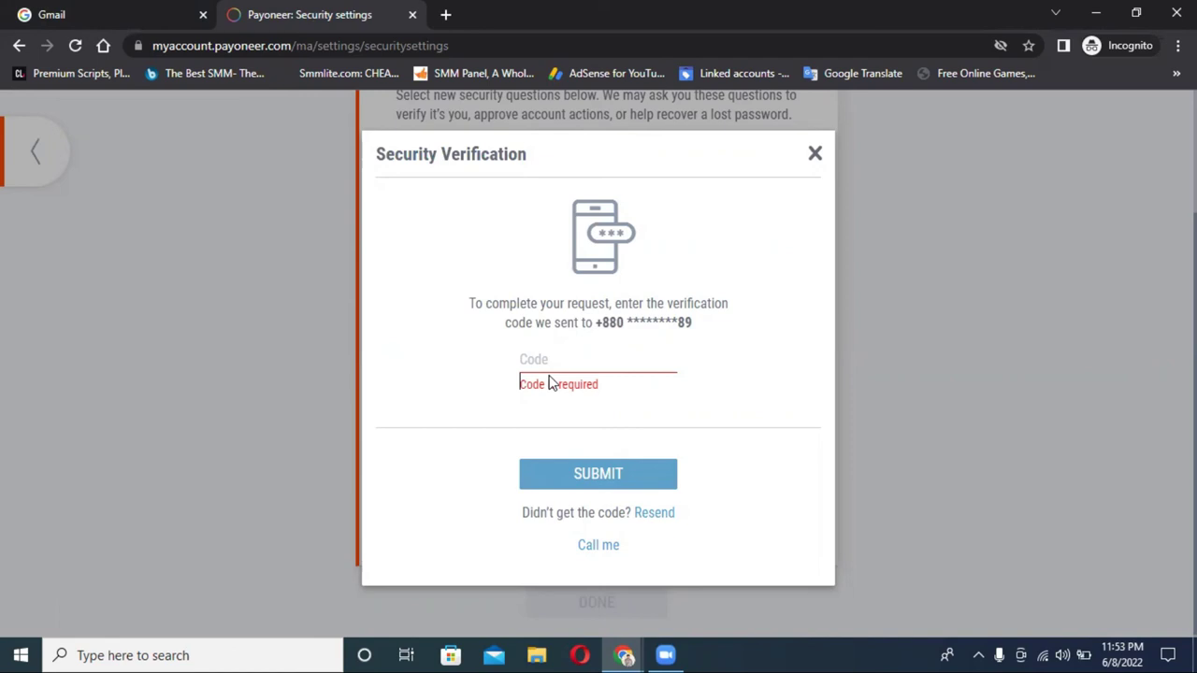
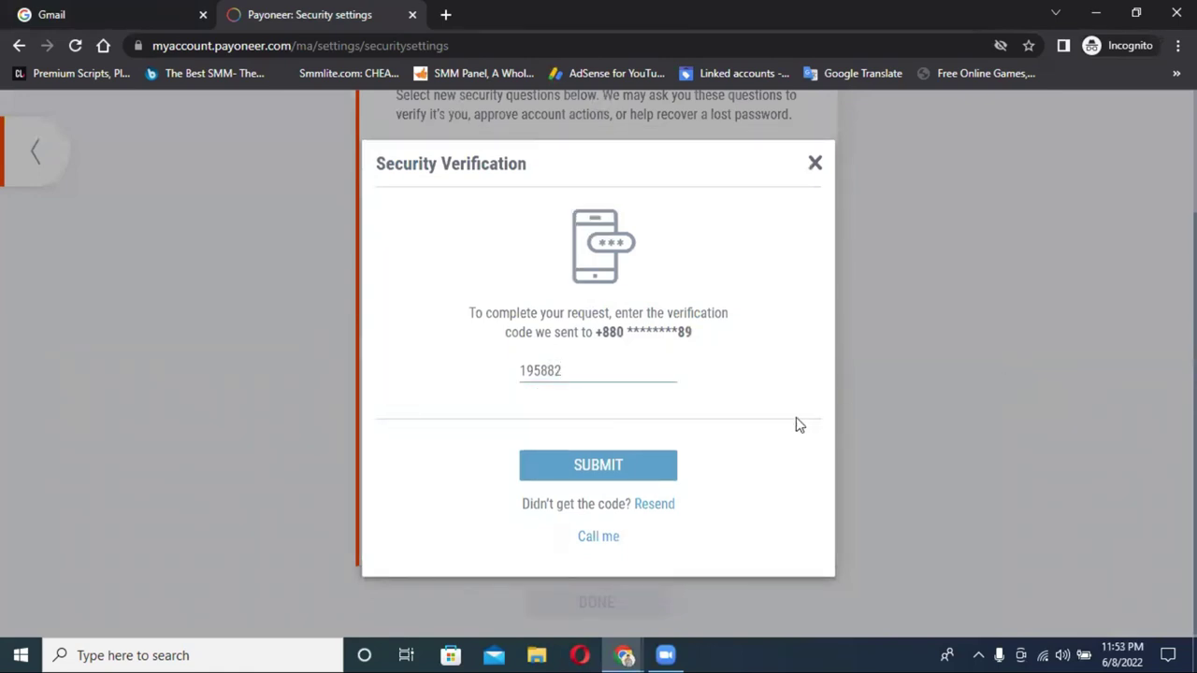
pyautogui.click(637, 464)
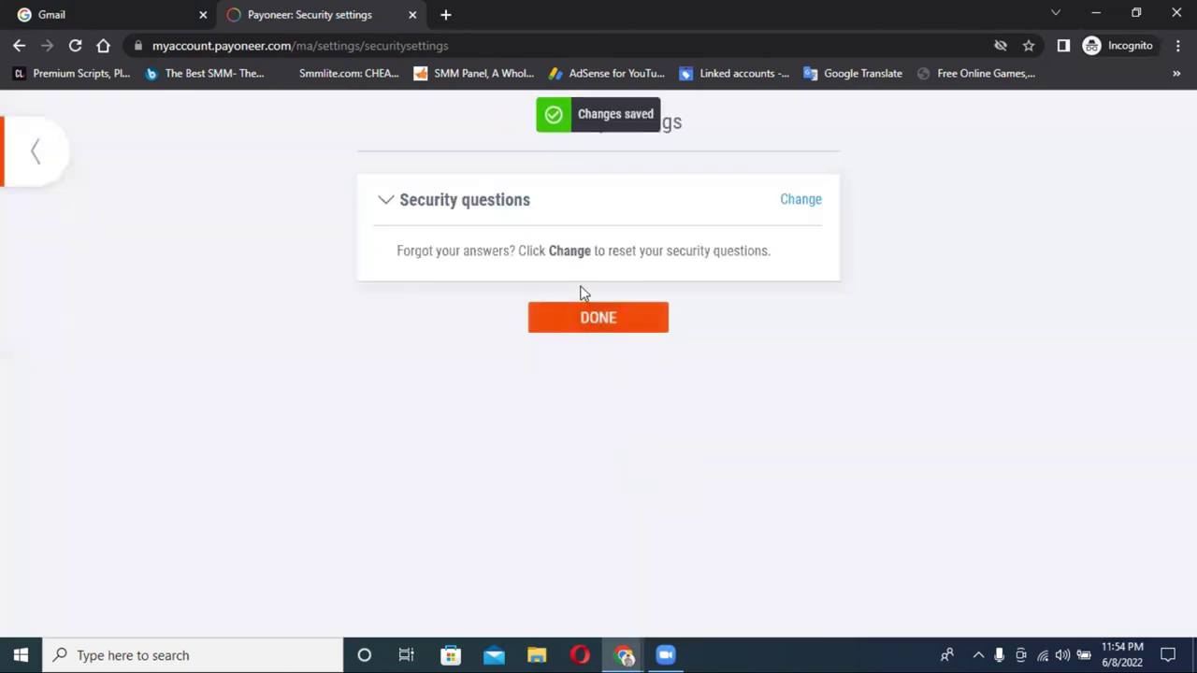
# - Finish the security update, review the Home dashboard's balances and transactions, then open Get paid
pyautogui.click(589, 320)
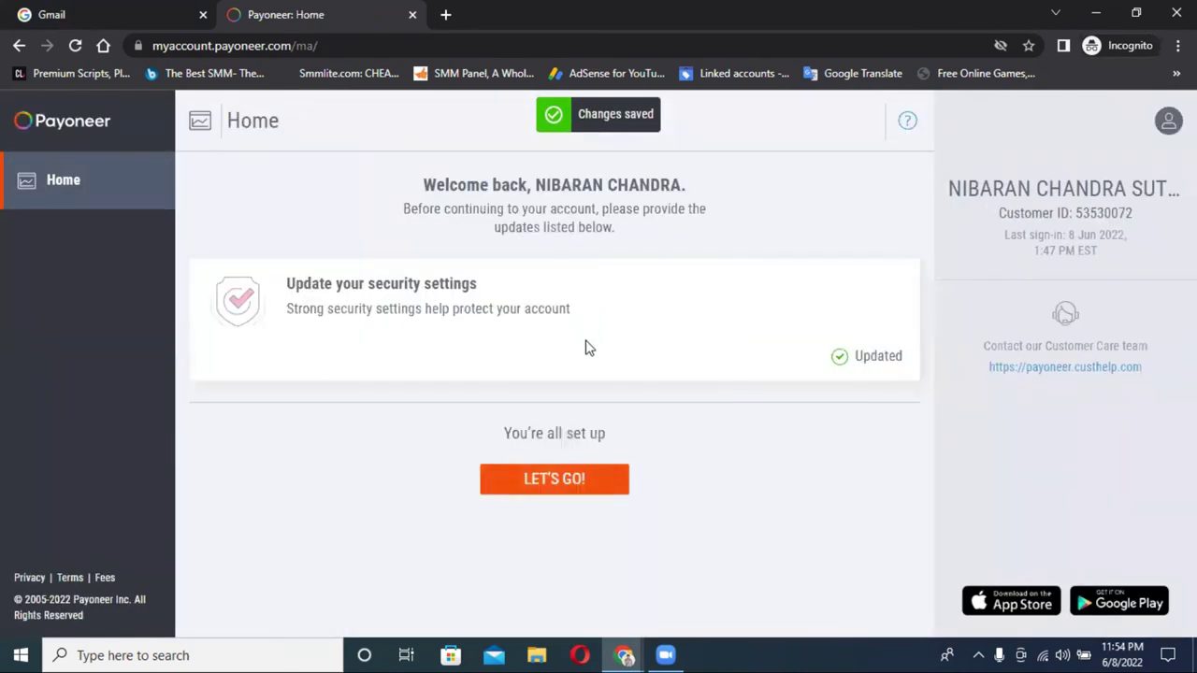
pyautogui.click(554, 481)
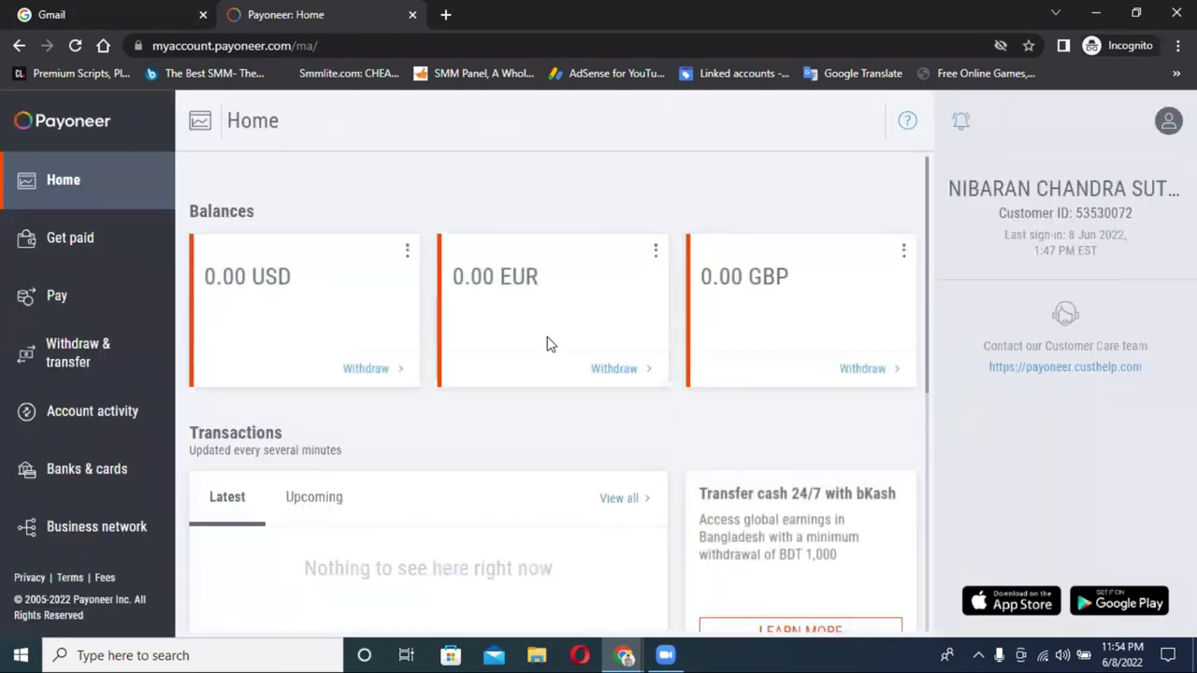
pyautogui.scroll(-1, 740, 350)
pyautogui.scroll(-2, 826, 371)
pyautogui.scroll(3, 679, 422)
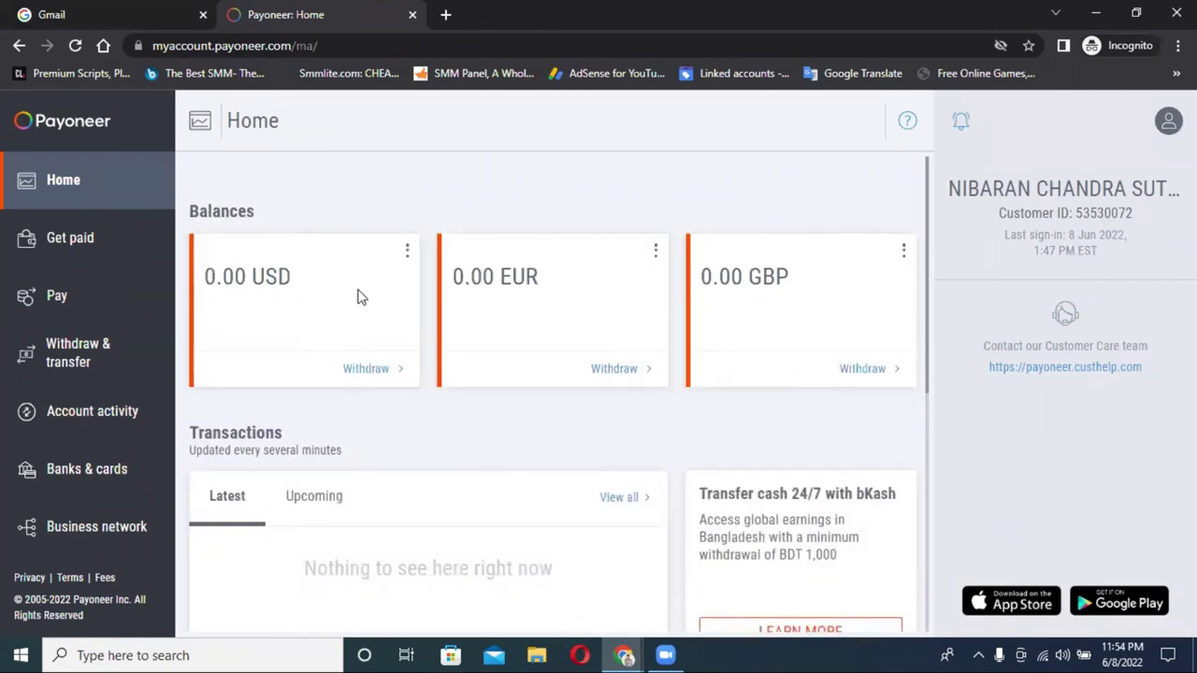
pyautogui.scroll(-5, 438, 254)
pyautogui.scroll(3, 462, 270)
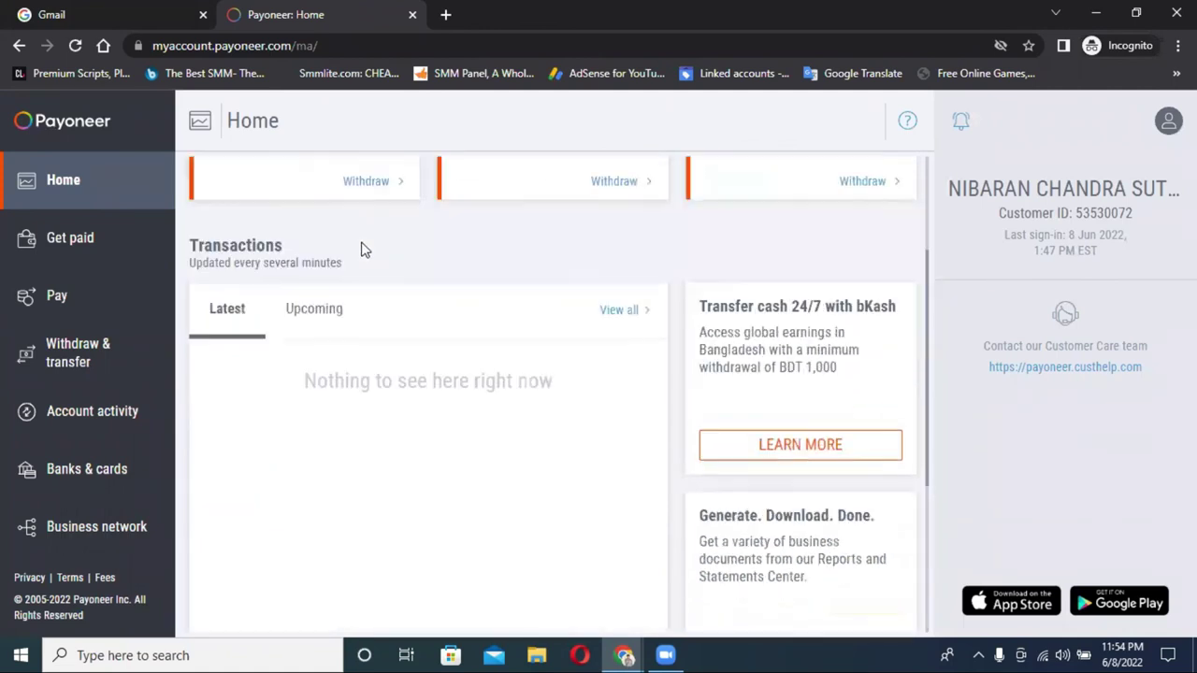
pyautogui.click(81, 253)
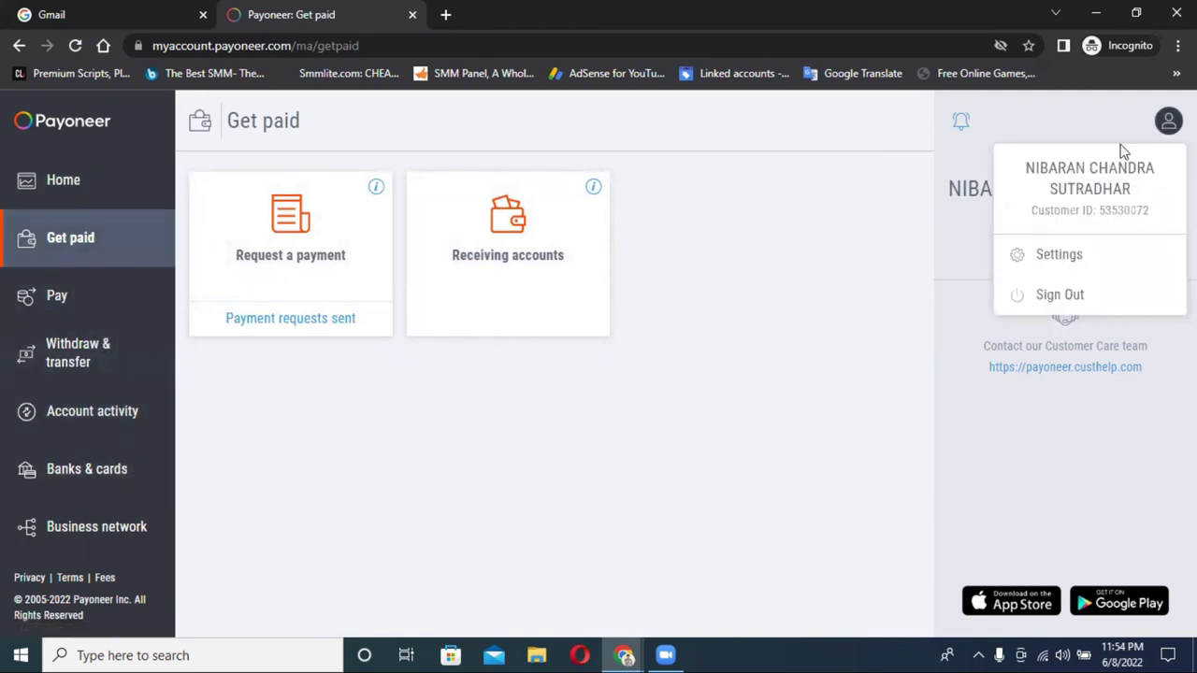
# - Go through Account activity to Banks & cards and view Bank accounts for withdrawal
pyautogui.click(120, 379)
pyautogui.click(108, 416)
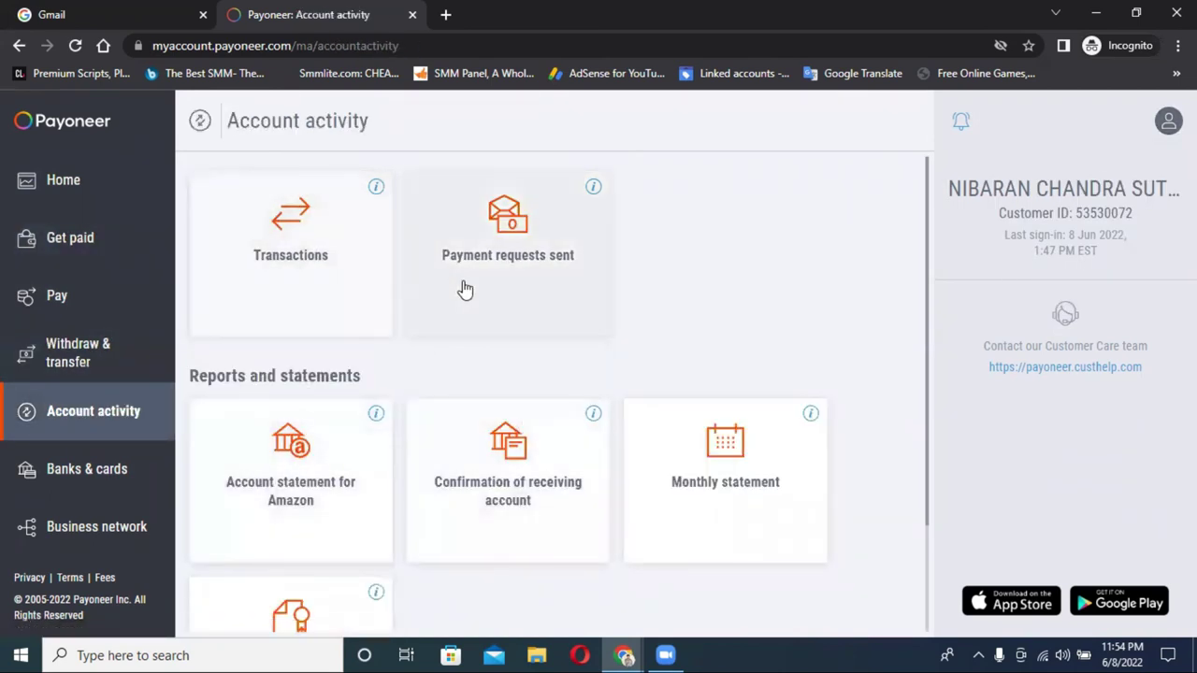
pyautogui.scroll(-2, 486, 304)
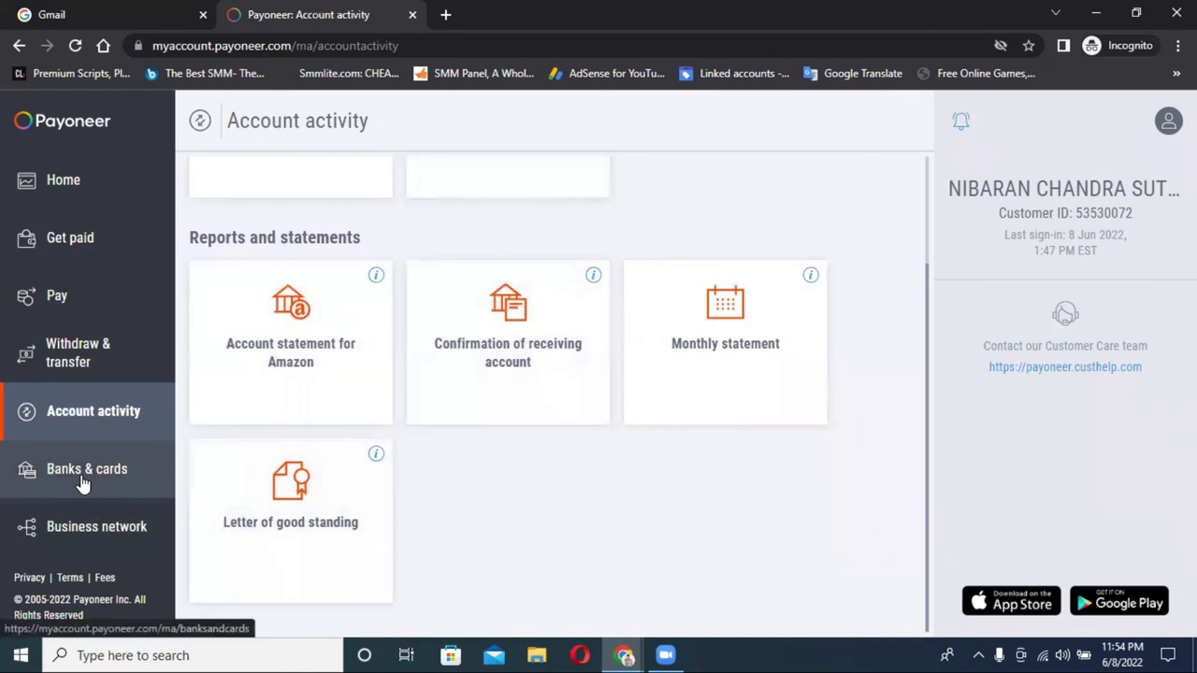
pyautogui.click(83, 483)
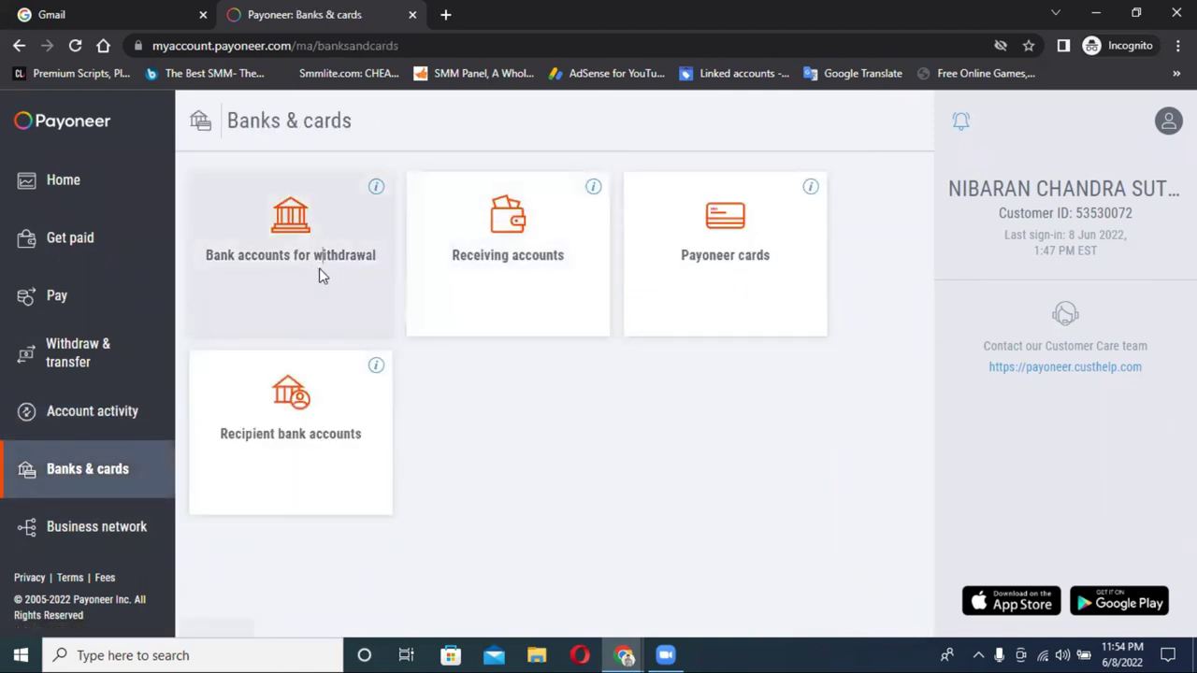
pyautogui.click(319, 274)
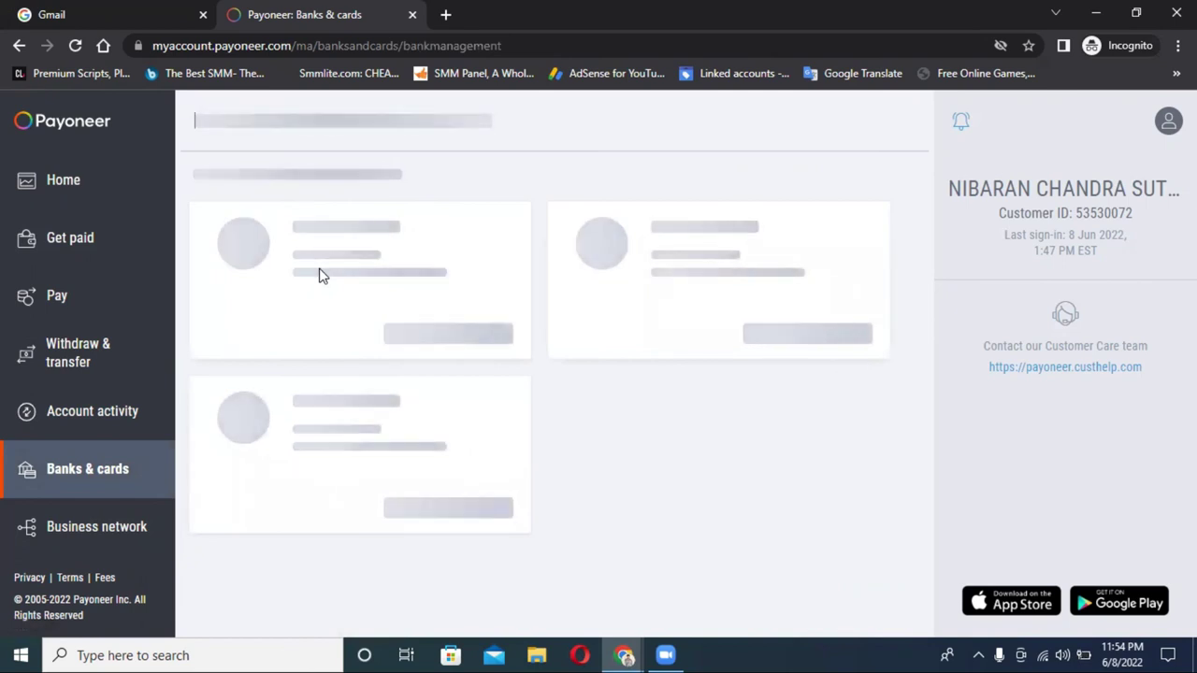